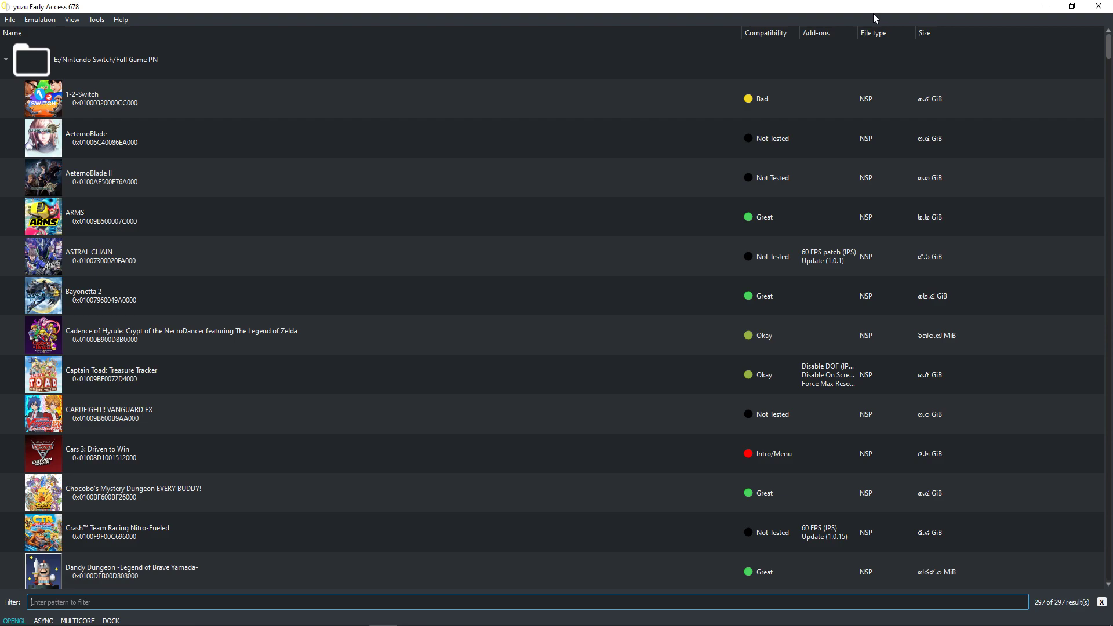
# Step: Switch to Firefox and look through the yuzu update announcements in the Discord yuzu-emu channel
pyautogui.click(589, 93)
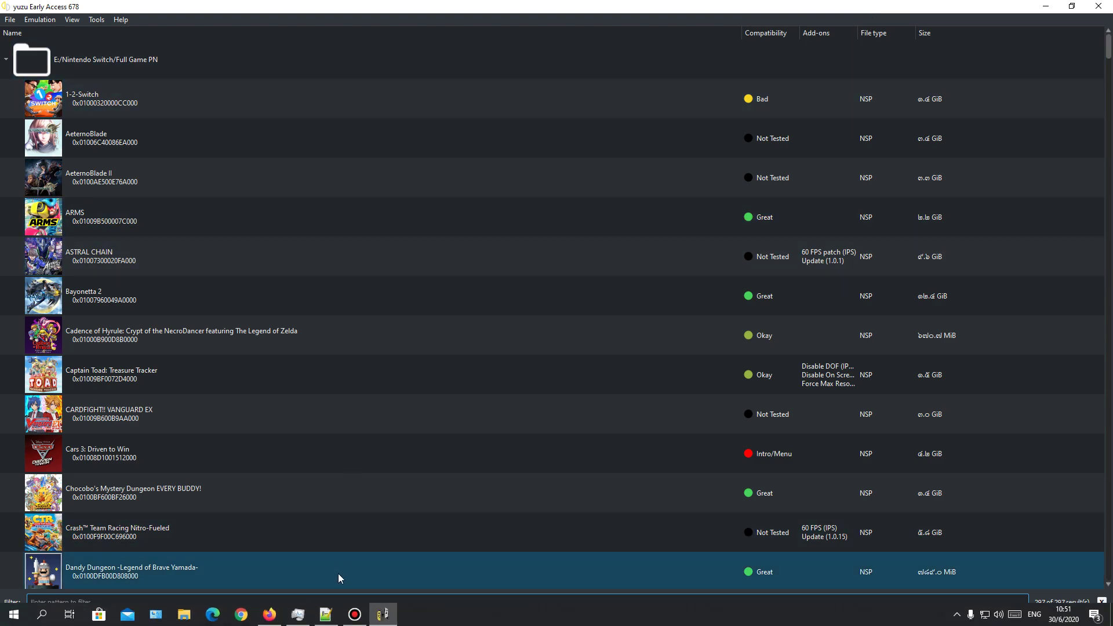
pyautogui.click(271, 616)
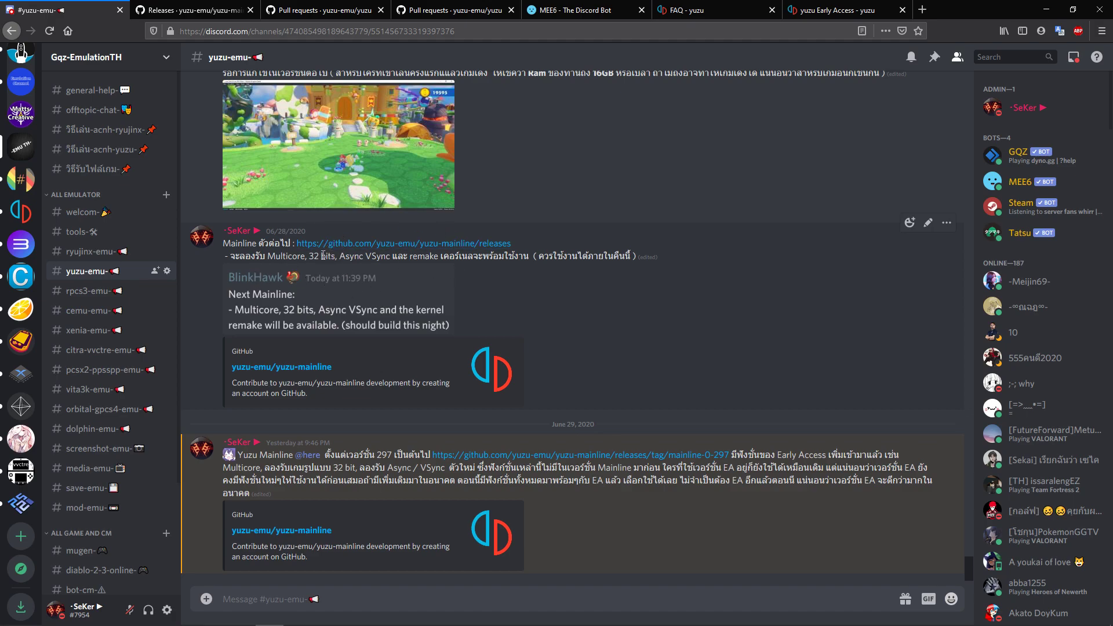
pyautogui.scroll(10, 389, 290)
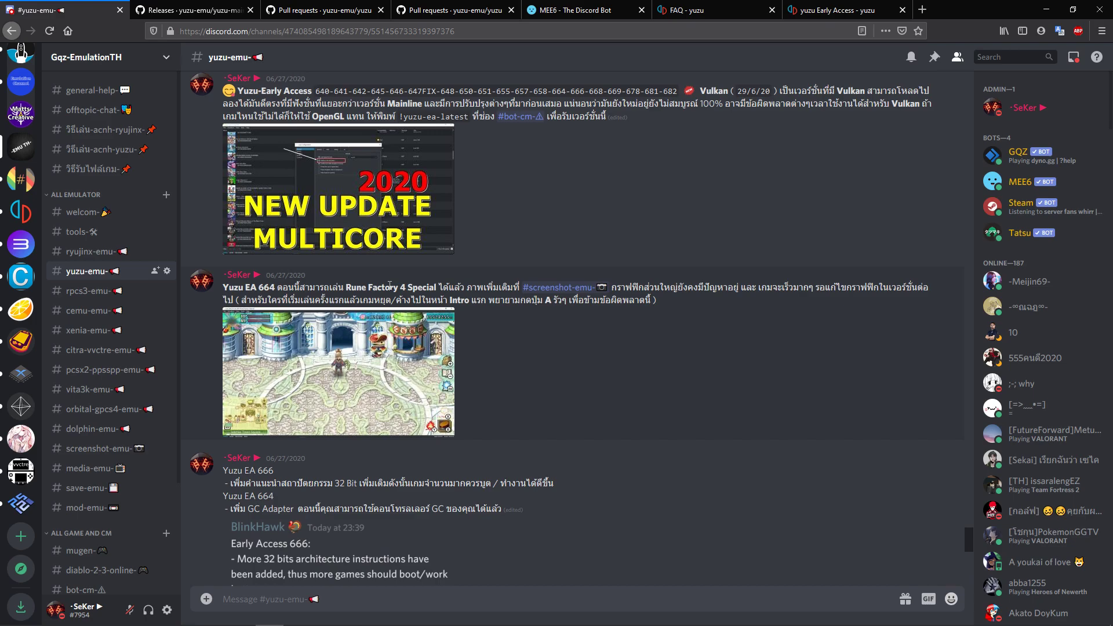
pyautogui.scroll(8, 307, 284)
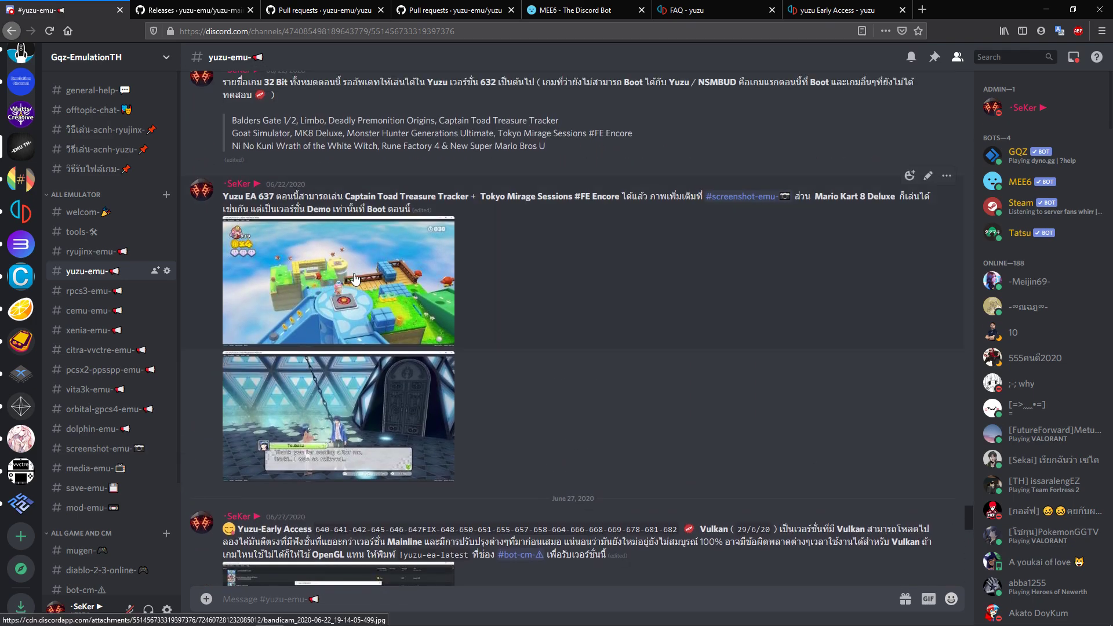
pyautogui.scroll(6, 415, 228)
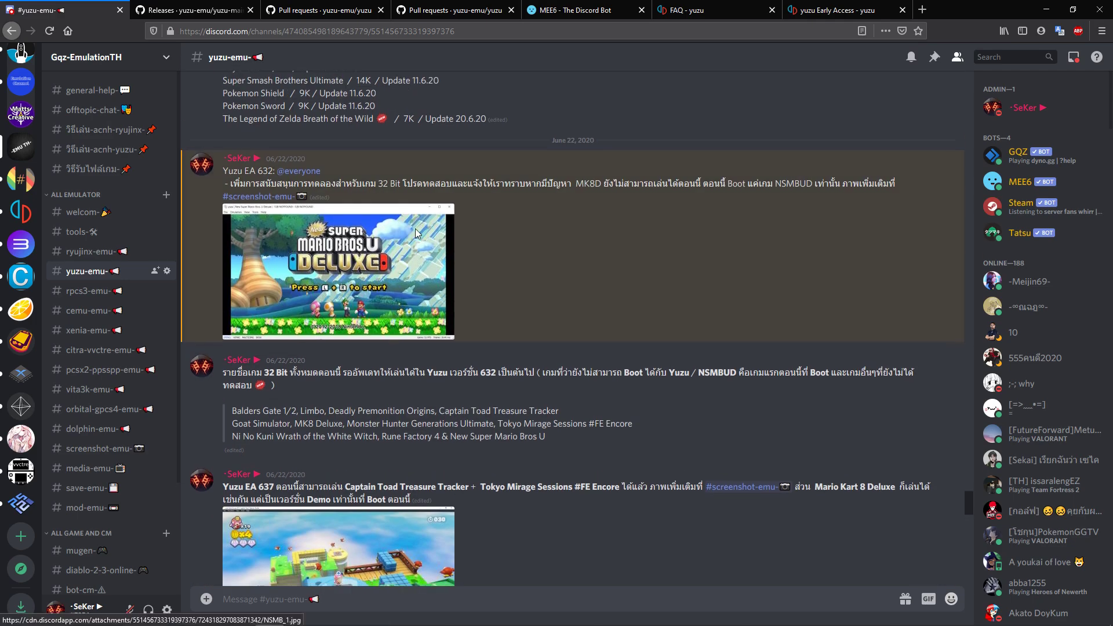
pyautogui.scroll(-14, 416, 233)
pyautogui.scroll(-10, 416, 232)
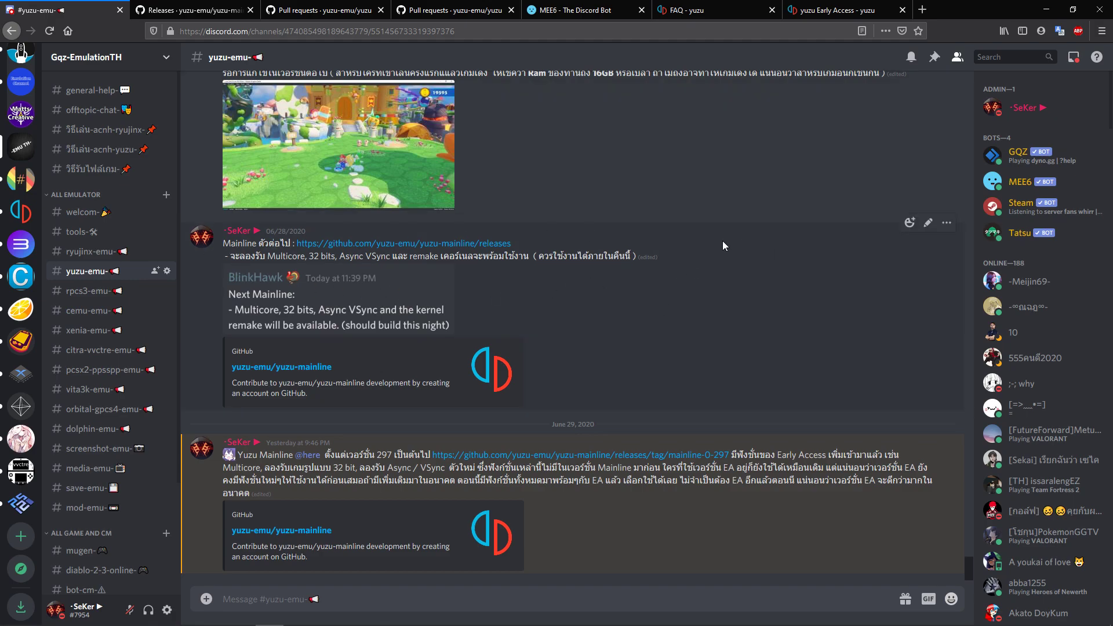
# Step: Examine the yuzu 297 release on the GitHub yuzu-mainline releases page, expanding its full list of changes
pyautogui.click(218, 17)
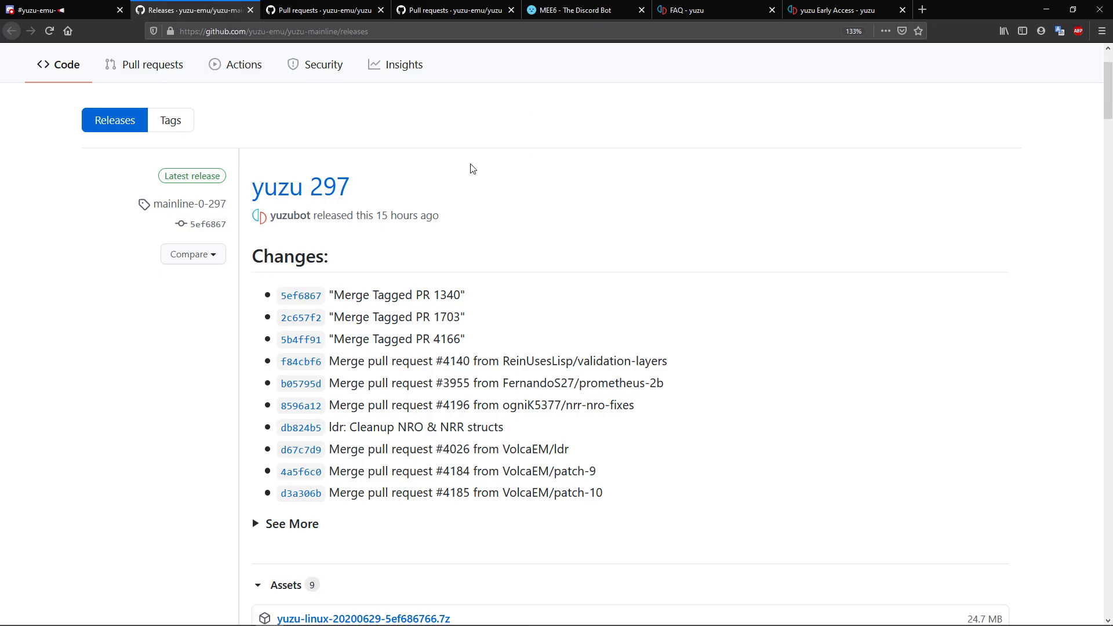
pyautogui.scroll(3, 341, 222)
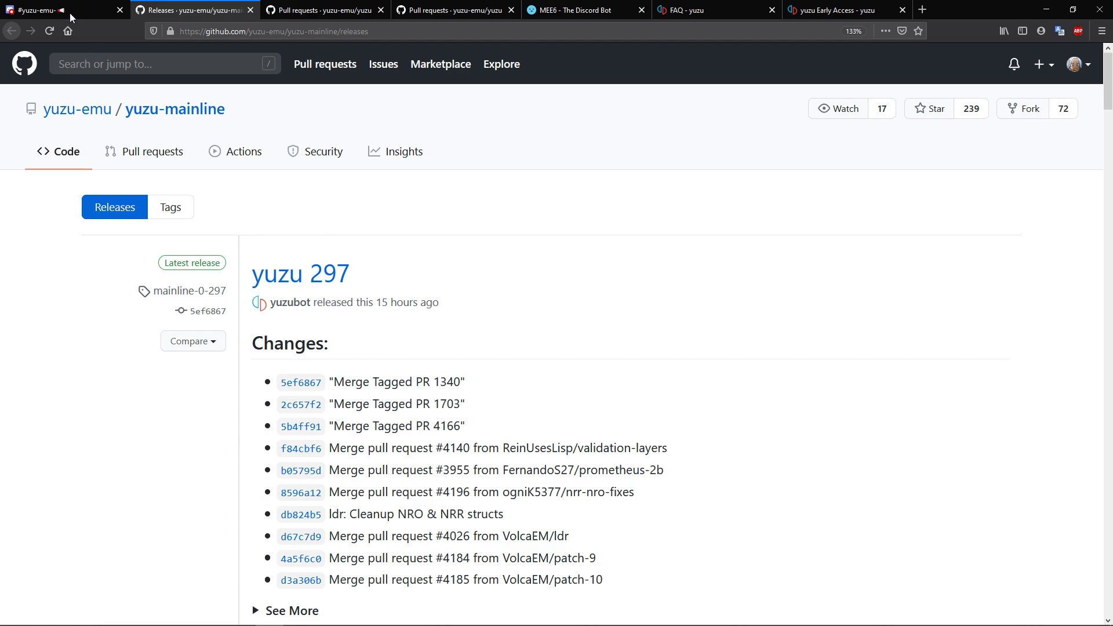
pyautogui.scroll(-5, 415, 251)
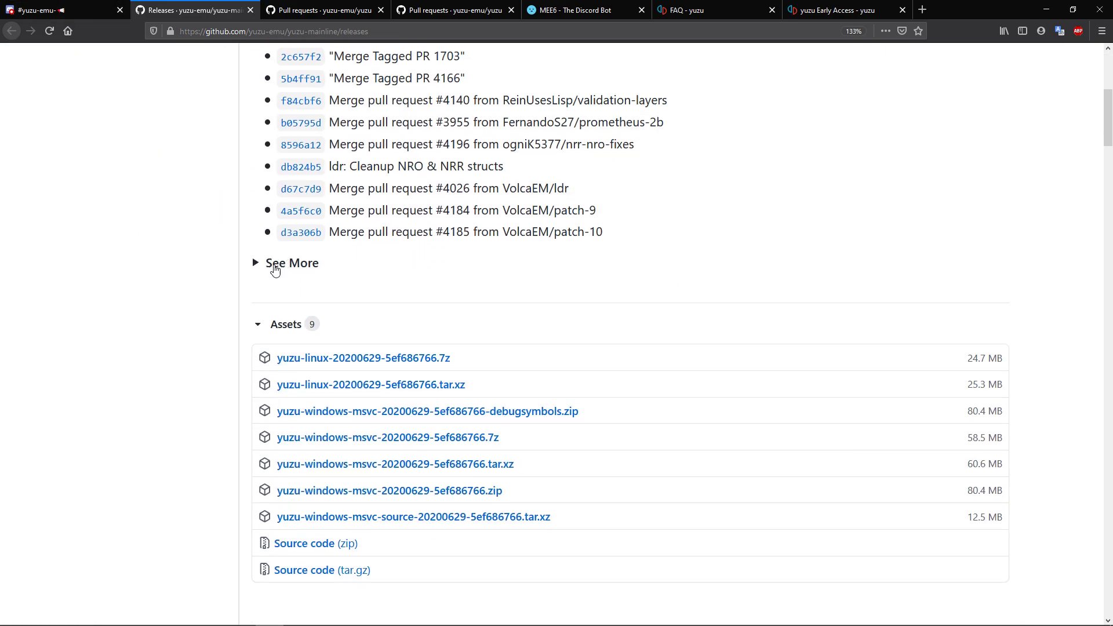
pyautogui.click(294, 263)
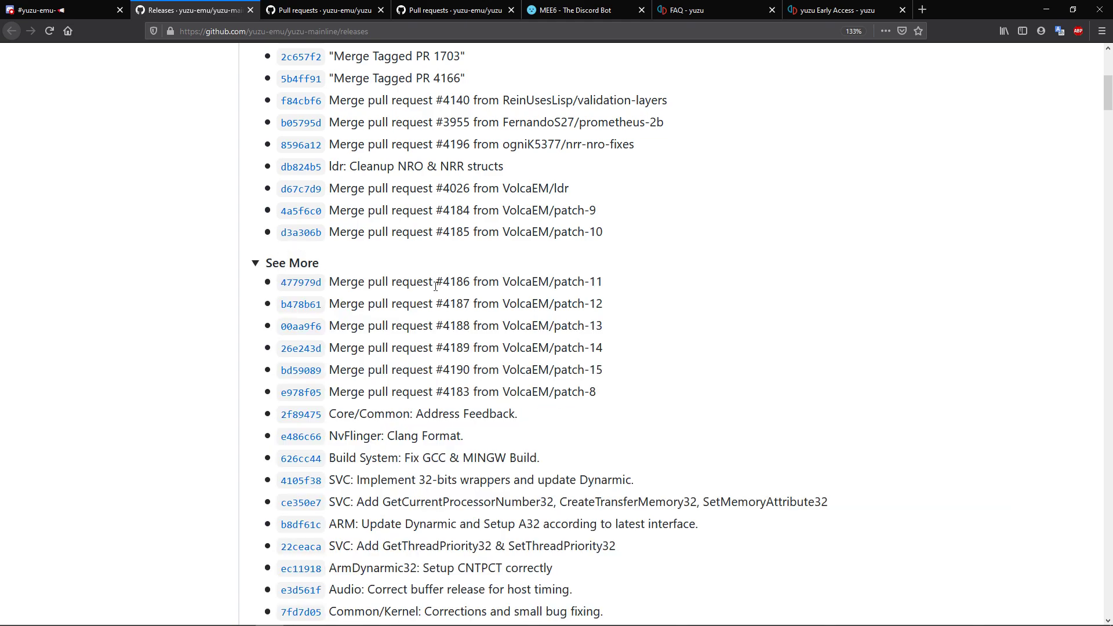
pyautogui.scroll(-1, 529, 287)
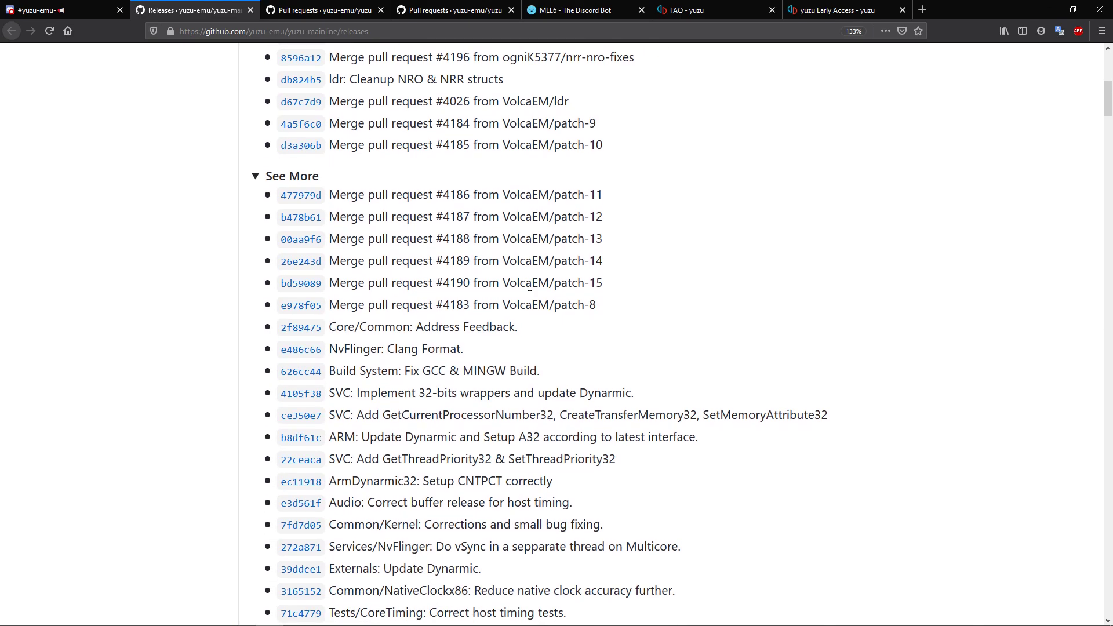
pyautogui.scroll(-12, 529, 286)
pyautogui.scroll(-18, 529, 290)
pyautogui.scroll(-10, 529, 290)
pyautogui.scroll(15, 903, 334)
pyautogui.scroll(20, 976, 339)
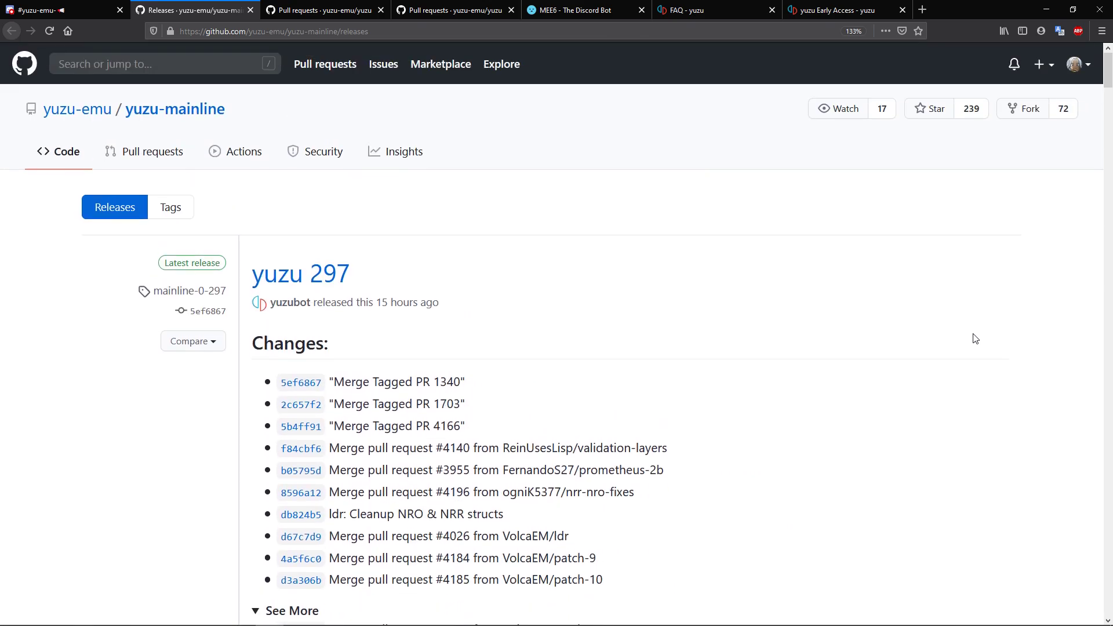
# Step: Look through the open yuzu pull requests on GitHub, previewing the shader_cache invalidation fix #4194
pyautogui.click(68, 16)
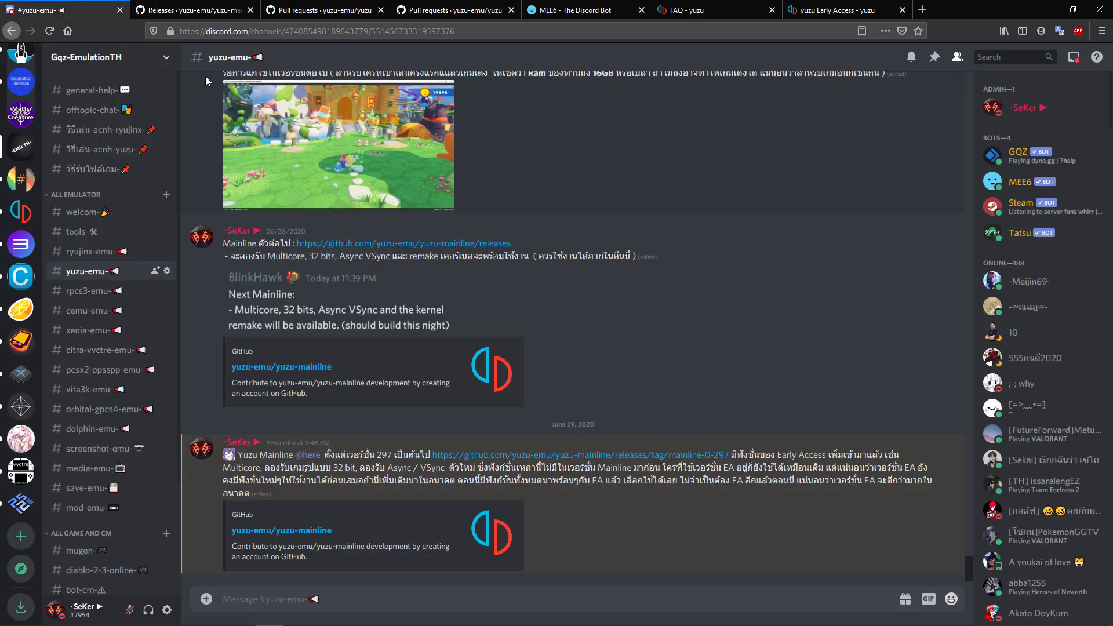
pyautogui.click(298, 13)
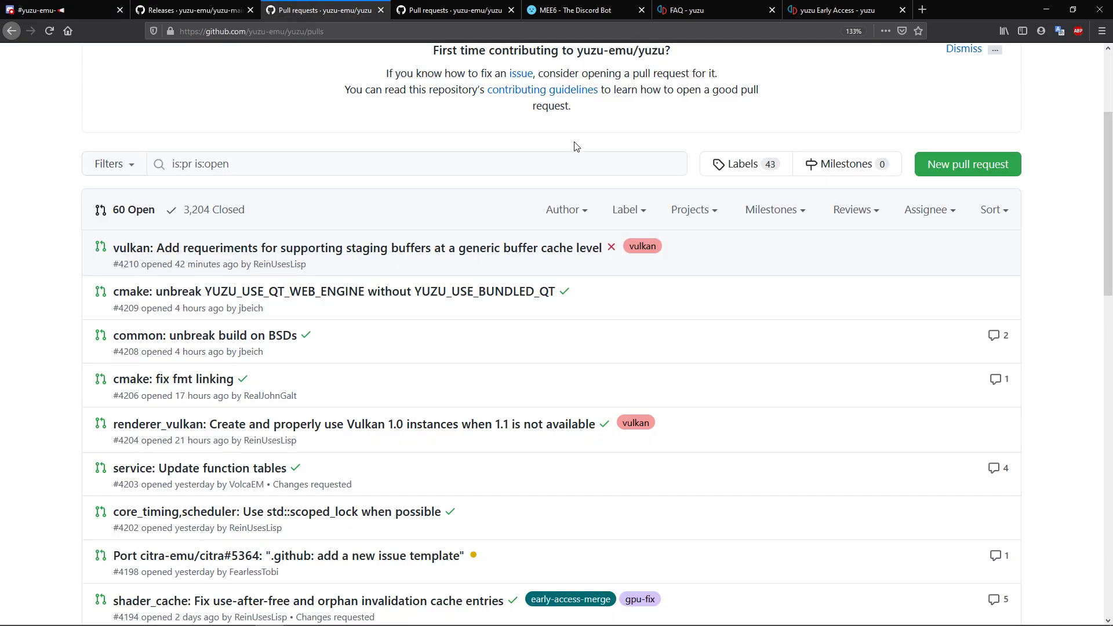
pyautogui.scroll(-3, 567, 155)
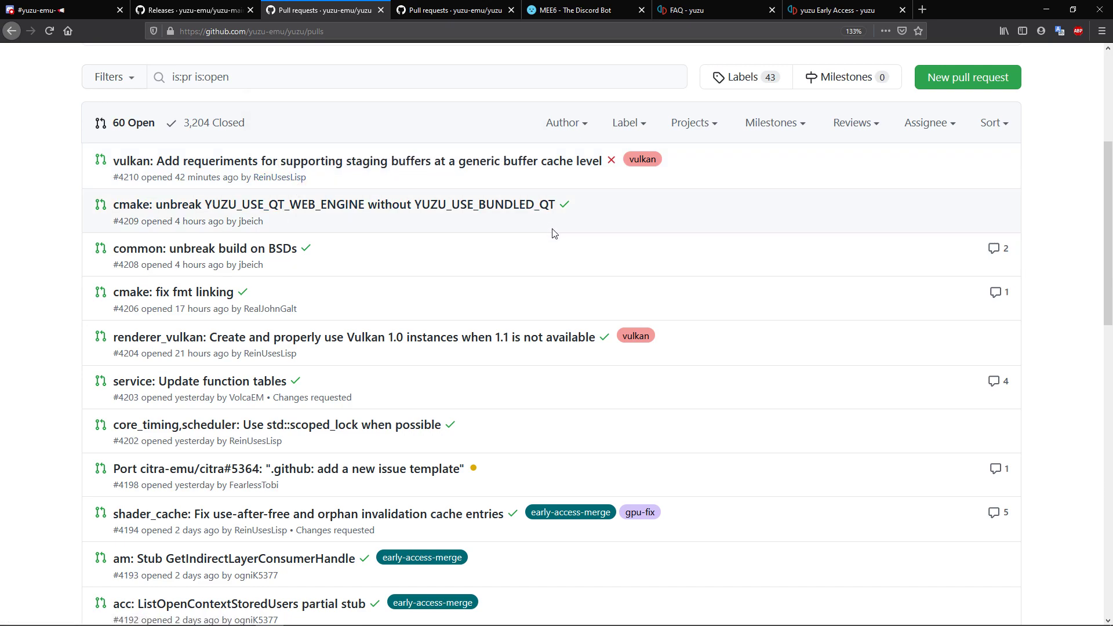
pyautogui.scroll(-5, 554, 234)
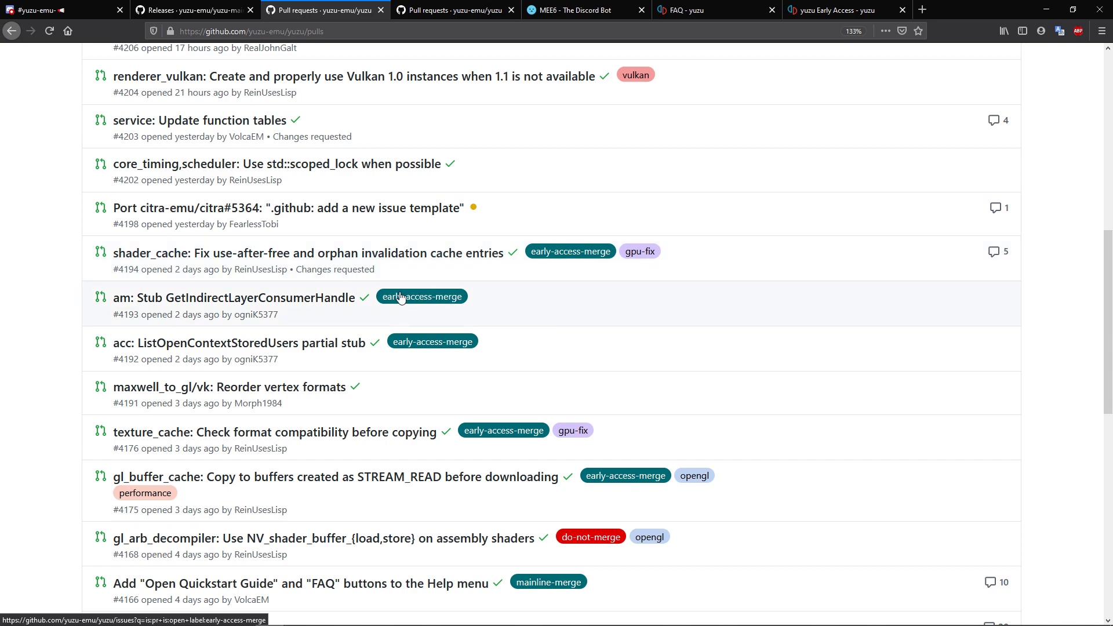
pyautogui.moveTo(360, 257)
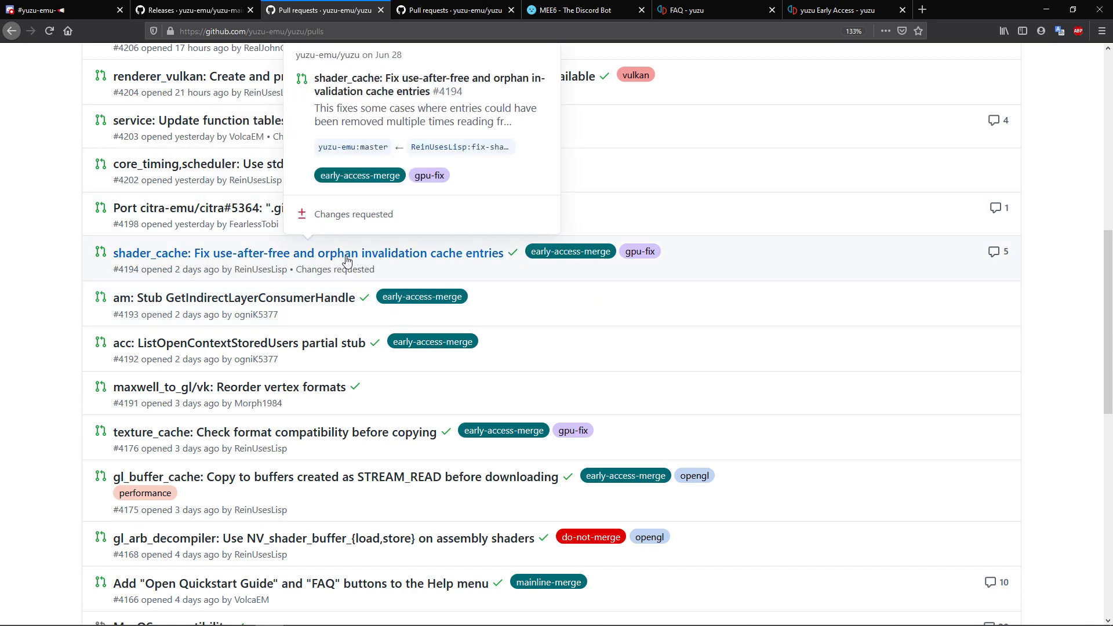
pyautogui.moveTo(409, 259)
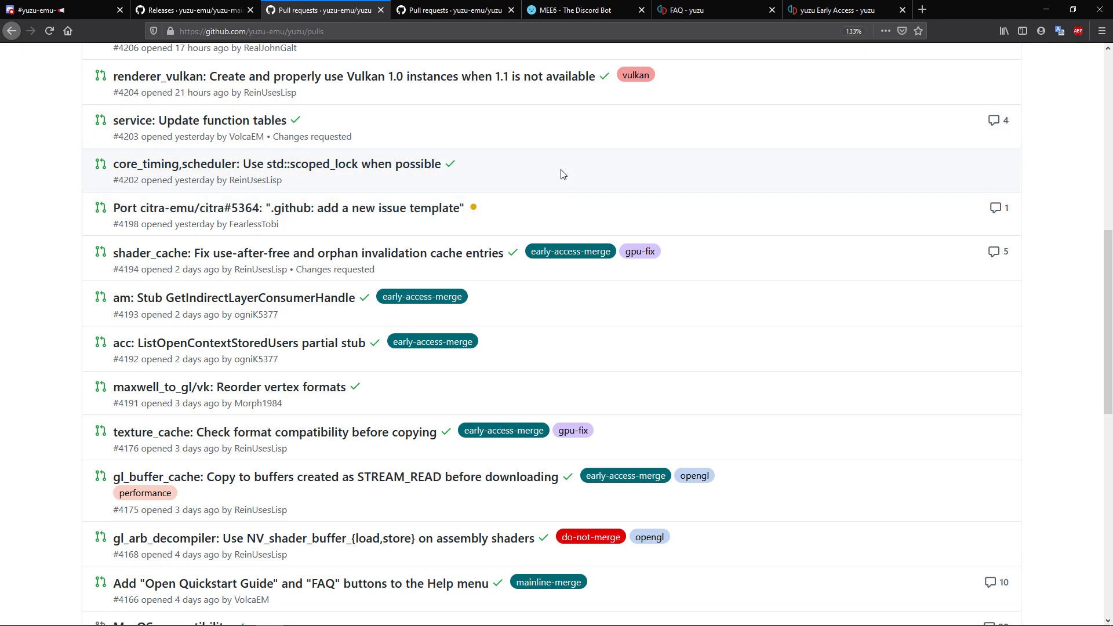
pyautogui.moveTo(467, 259)
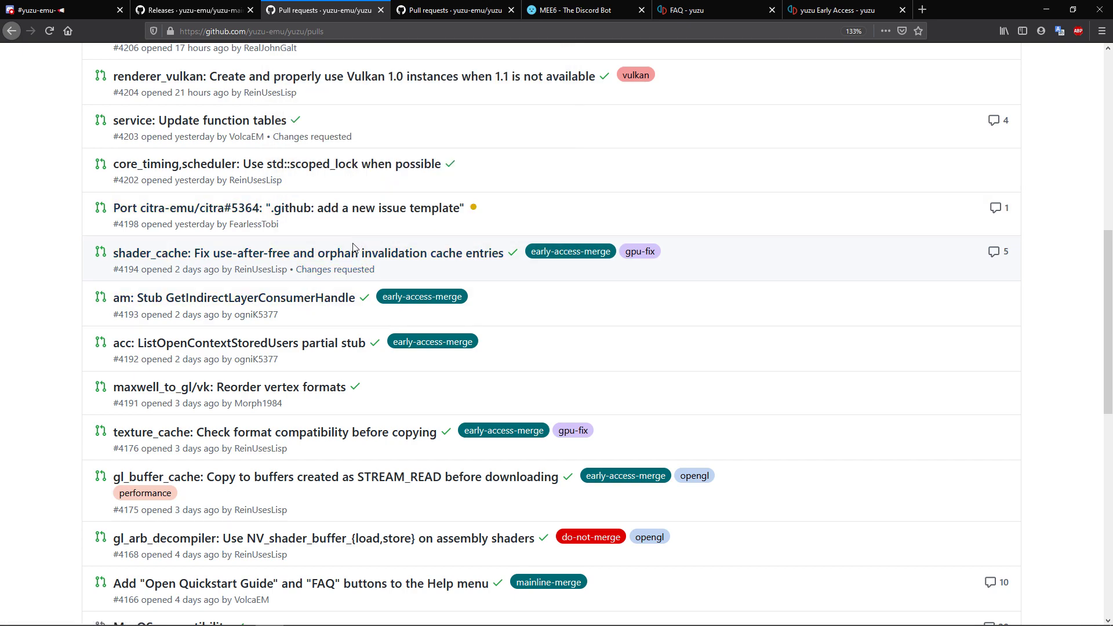
# Step: Check the closed yuzu pull requests and open "ldr: Cleanup NRO & NRR structs" #4196 to read it
pyautogui.click(421, 10)
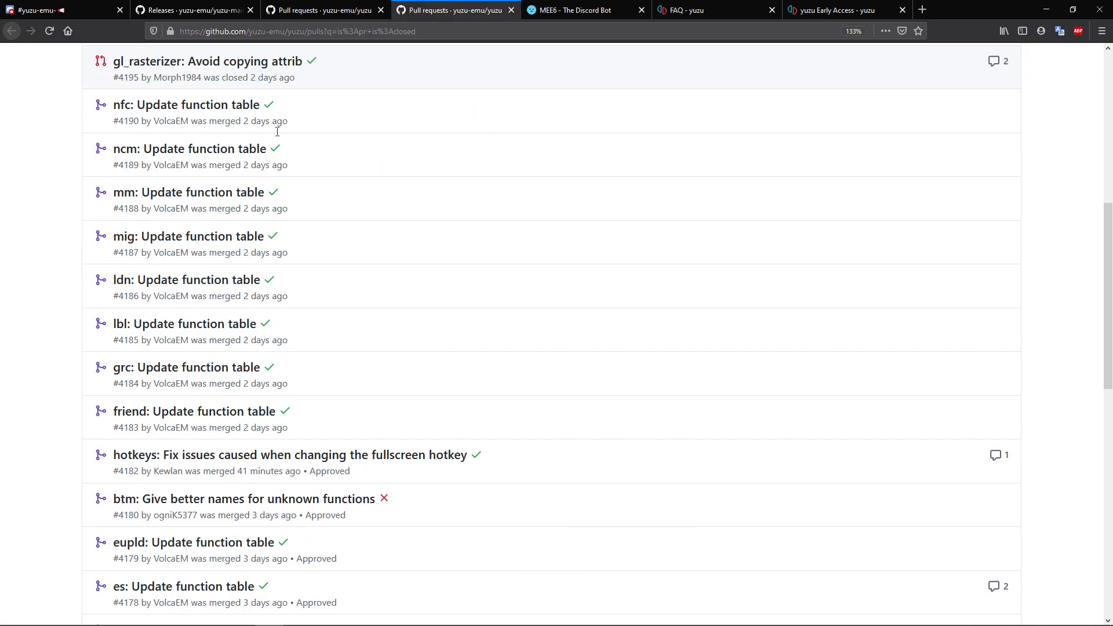
pyautogui.scroll(2, 222, 206)
pyautogui.scroll(4, 222, 205)
pyautogui.scroll(-3, 145, 200)
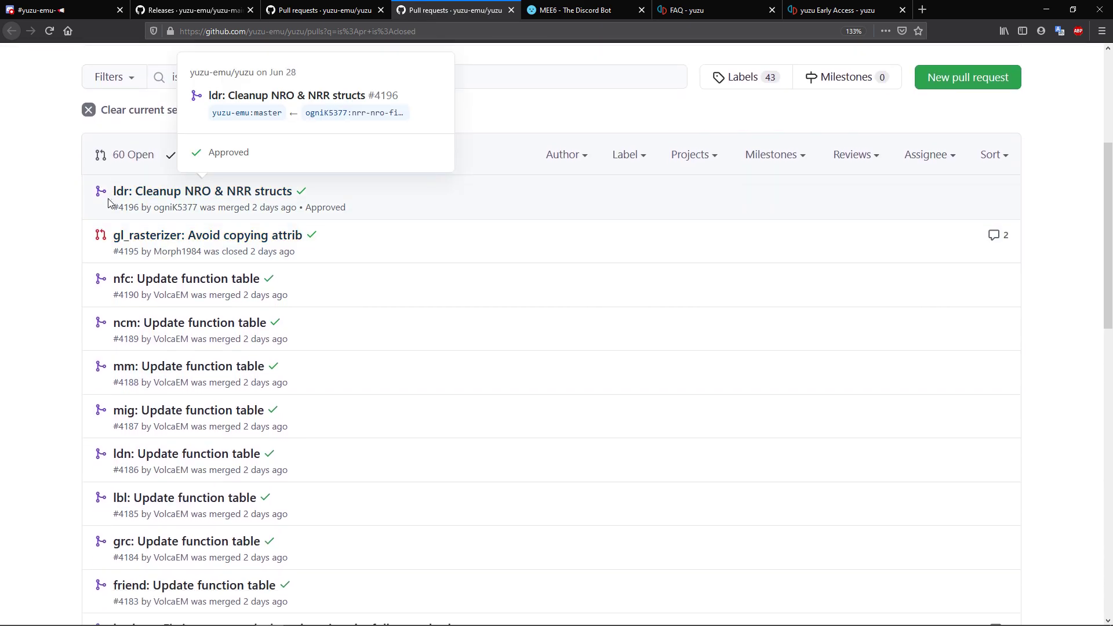
pyautogui.click(219, 191)
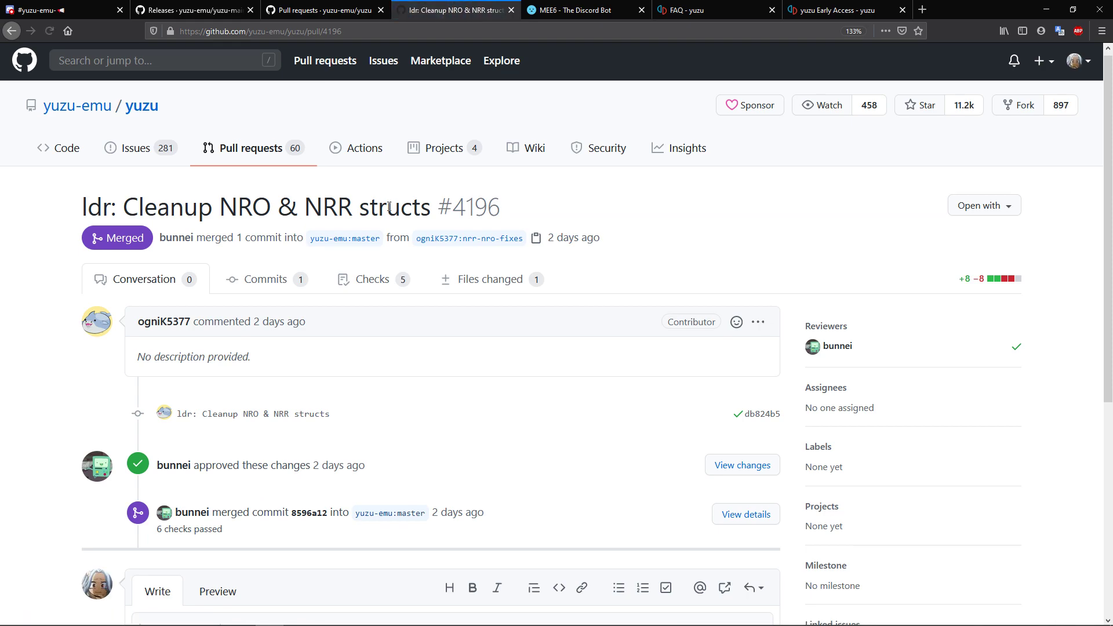
pyautogui.scroll(-2, 372, 177)
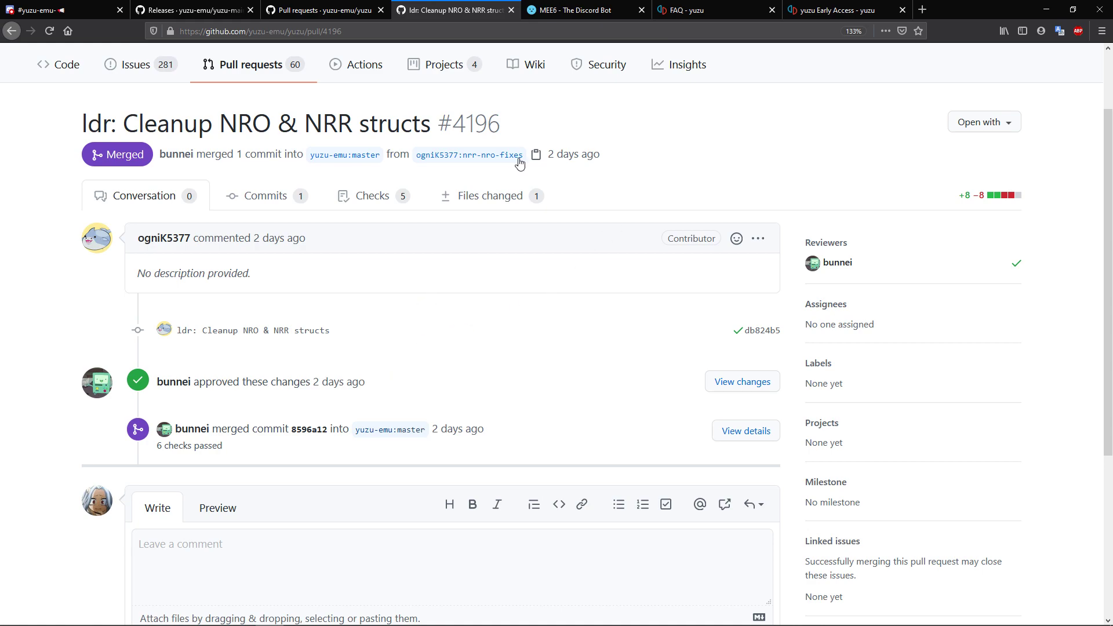
# Step: Review the yuzu 297 change list again and return to the mainline announcement in the Discord yuzu-emu channel
pyautogui.click(185, 10)
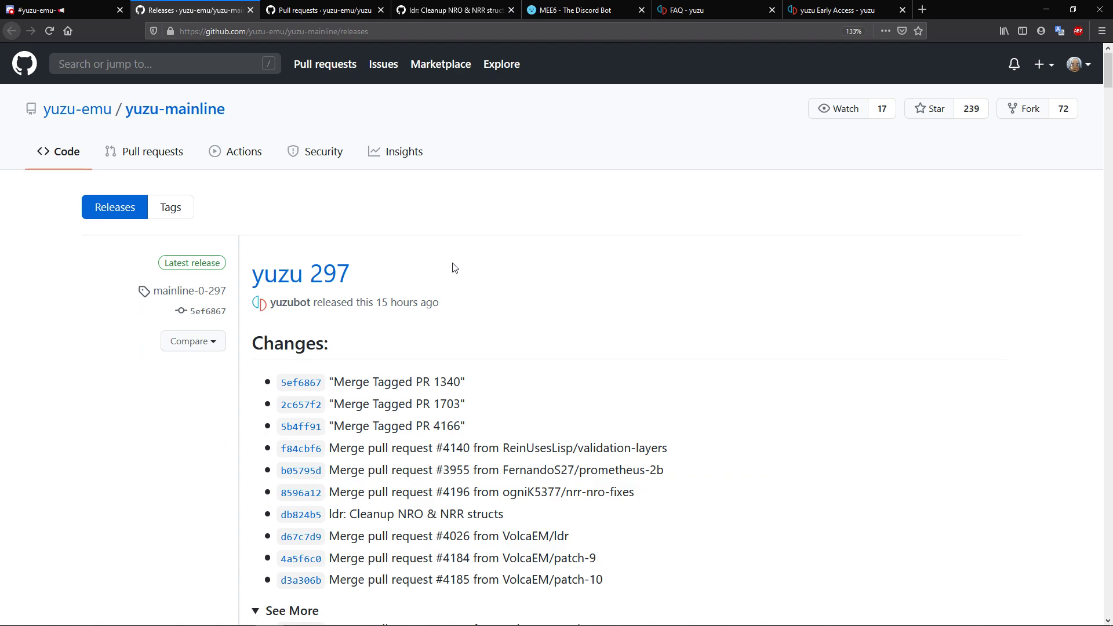
pyautogui.scroll(-3, 534, 335)
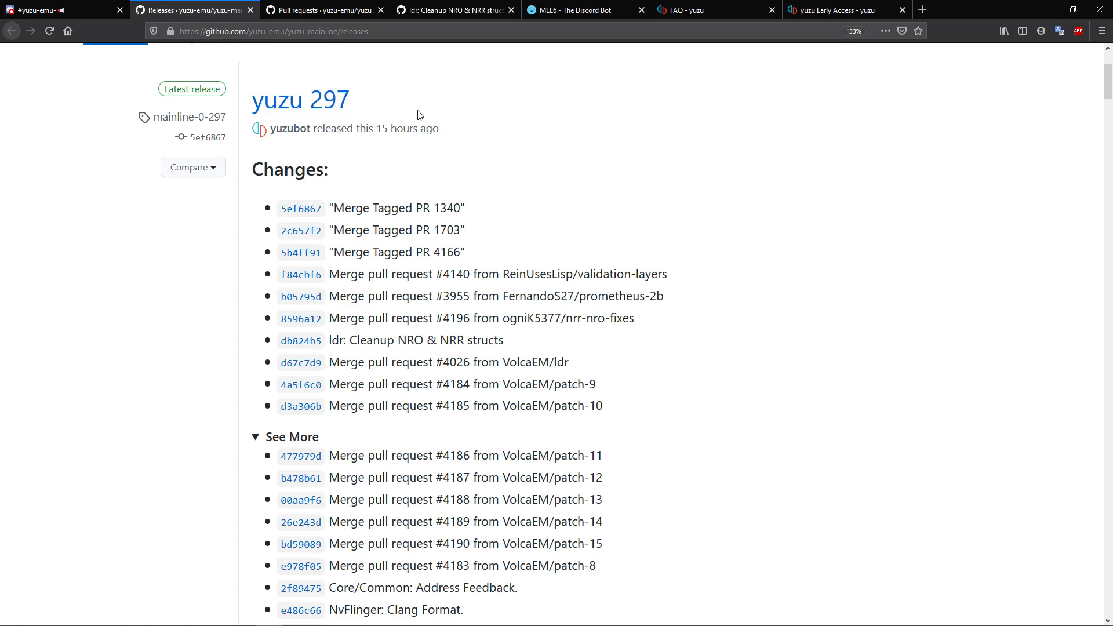
pyautogui.scroll(-5, 415, 110)
pyautogui.scroll(5, 415, 110)
pyautogui.click(66, 17)
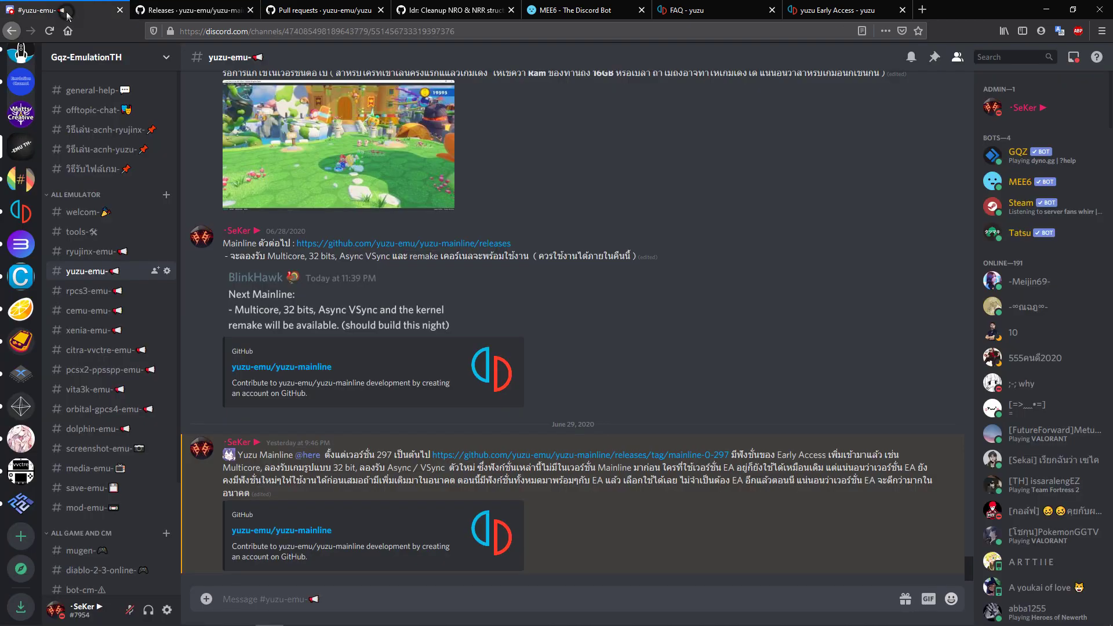
# Step: Close the pull request #4196 page and read through the yuzu FAQ on startup errors, console keys and shader caching
pyautogui.click(478, 12)
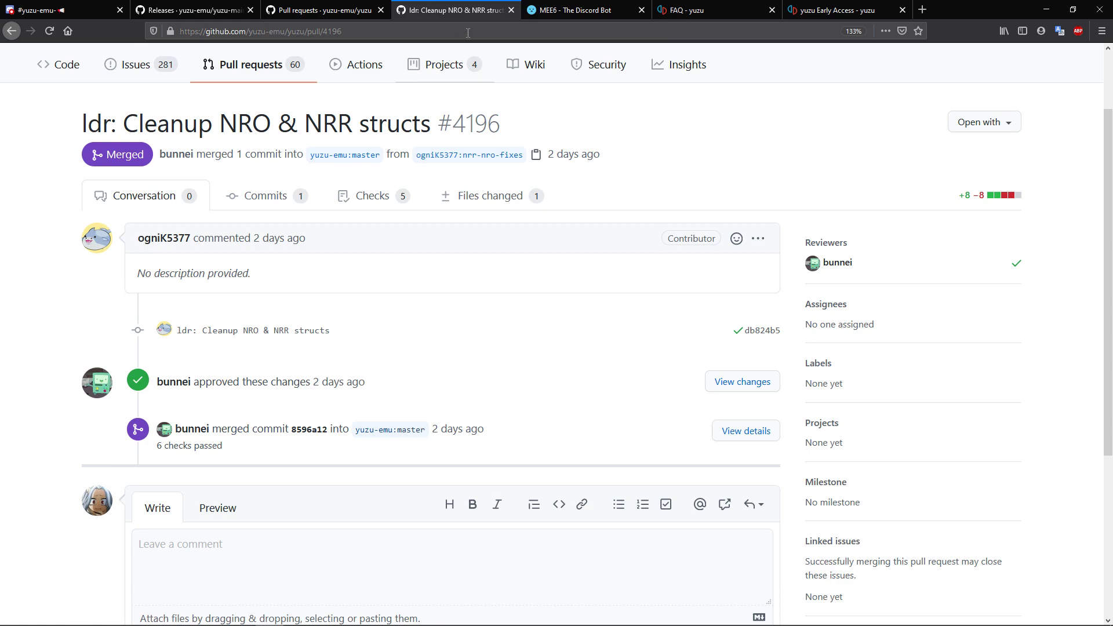
pyautogui.click(512, 10)
pyautogui.click(548, 16)
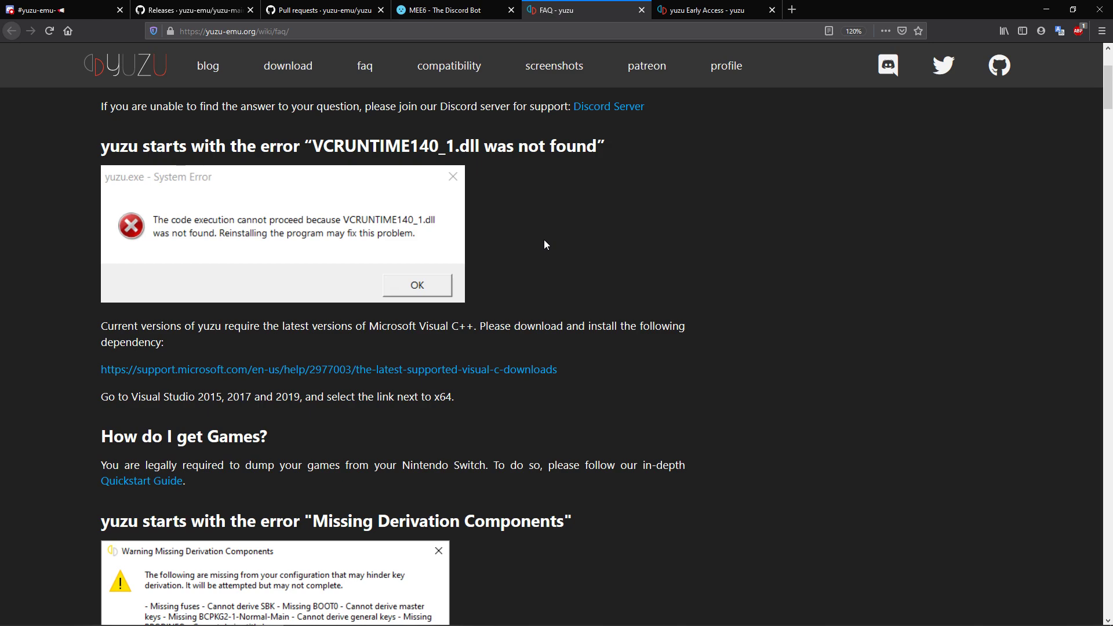
pyautogui.scroll(3, 545, 244)
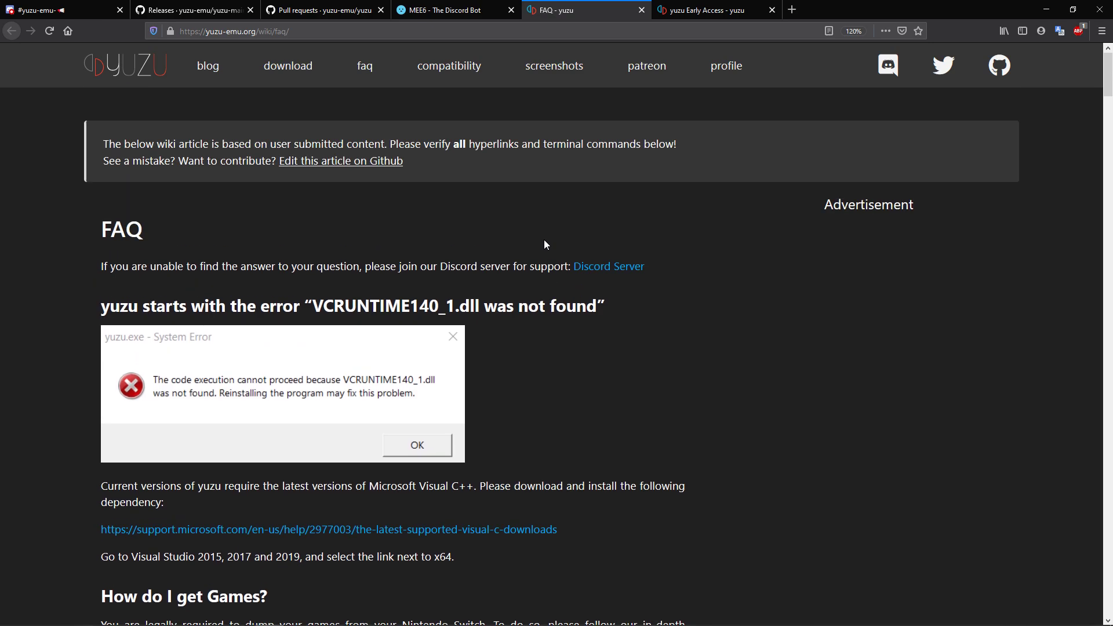
pyautogui.click(279, 34)
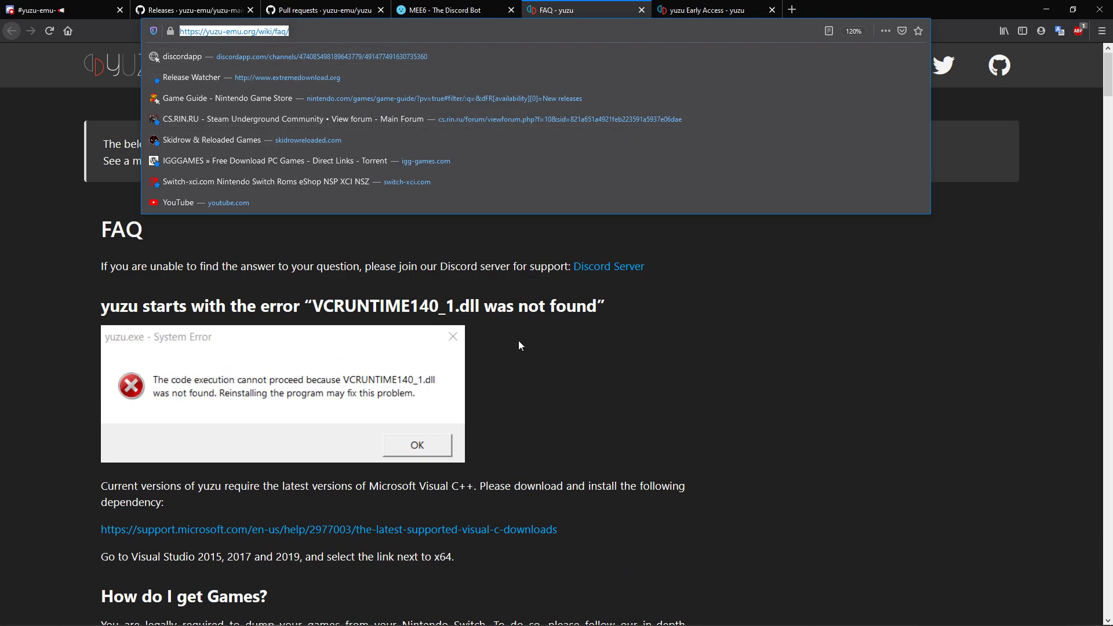
pyautogui.click(769, 350)
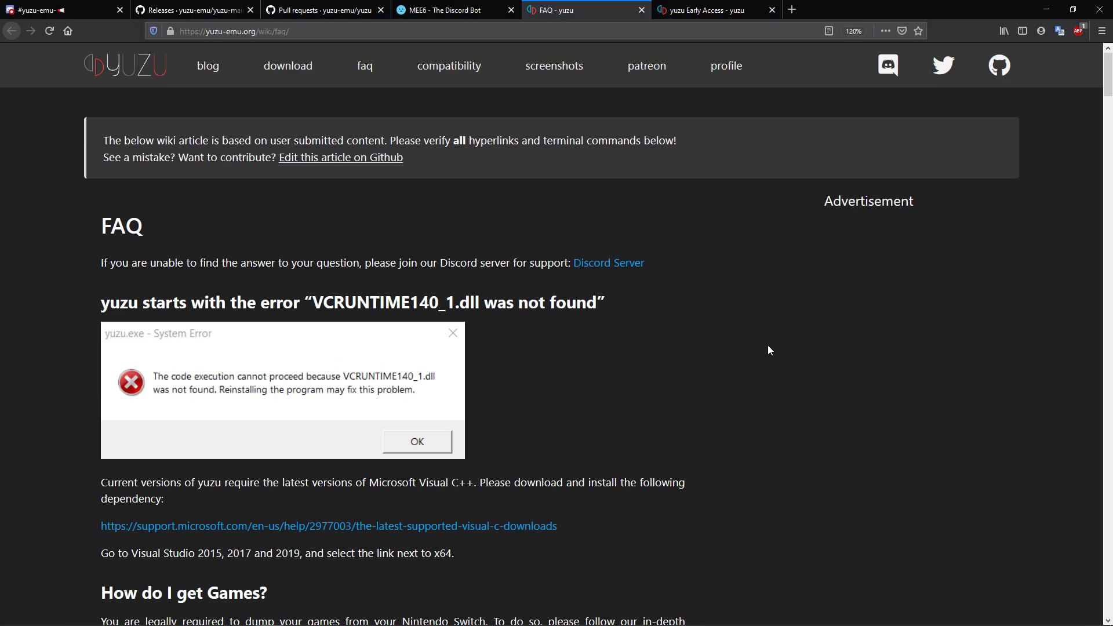
pyautogui.scroll(-8, 769, 350)
pyautogui.scroll(-3, 769, 350)
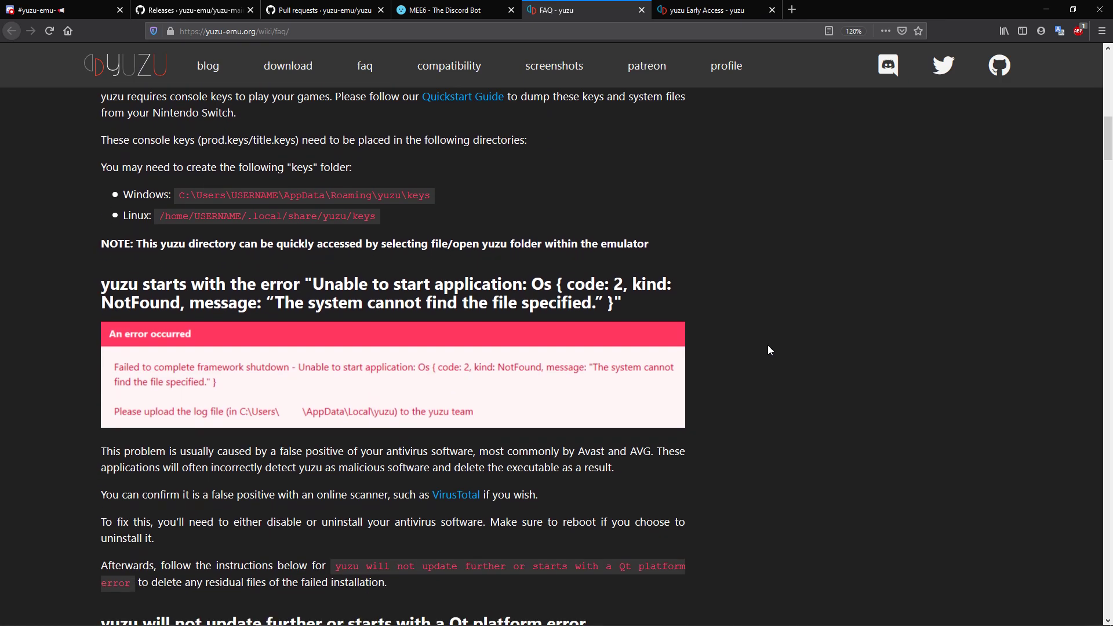
pyautogui.scroll(-4, 769, 350)
pyautogui.scroll(-1, 769, 348)
pyautogui.scroll(-5, 769, 348)
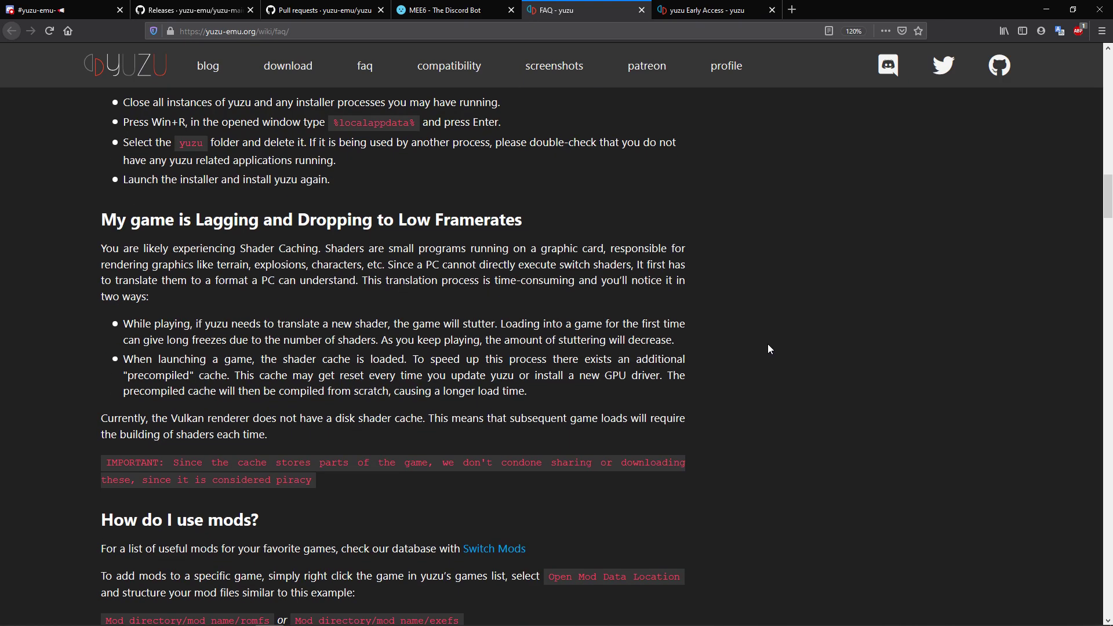
pyautogui.scroll(5, 769, 348)
pyautogui.scroll(10, 769, 349)
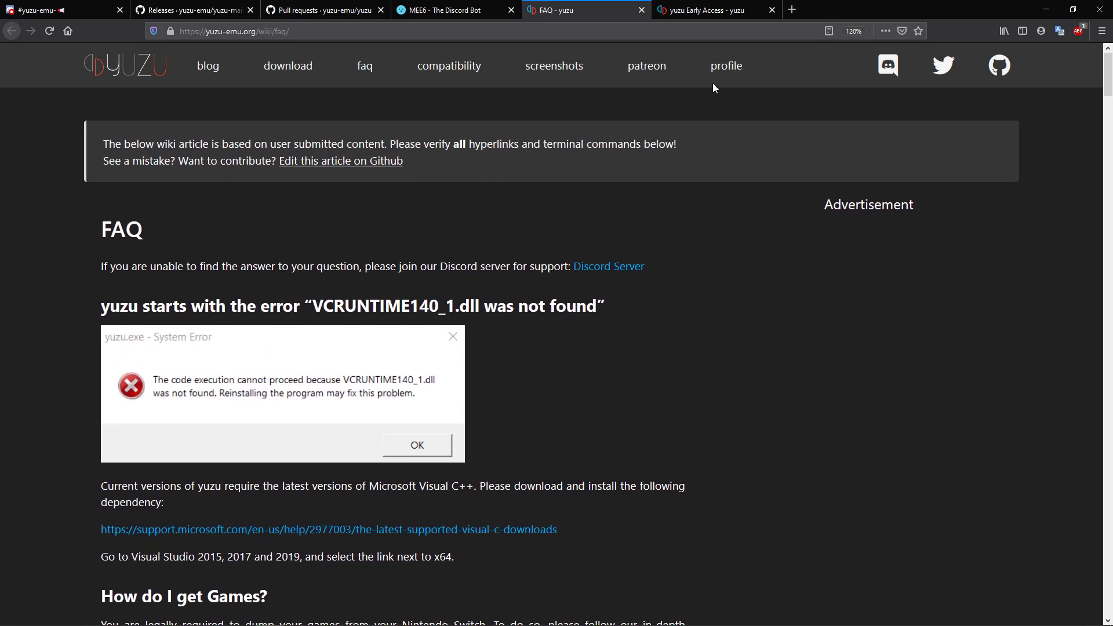
# Step: Read the yuzu Early Access page about the release channel, the Patreon subscription and the profile login steps
pyautogui.click(704, 12)
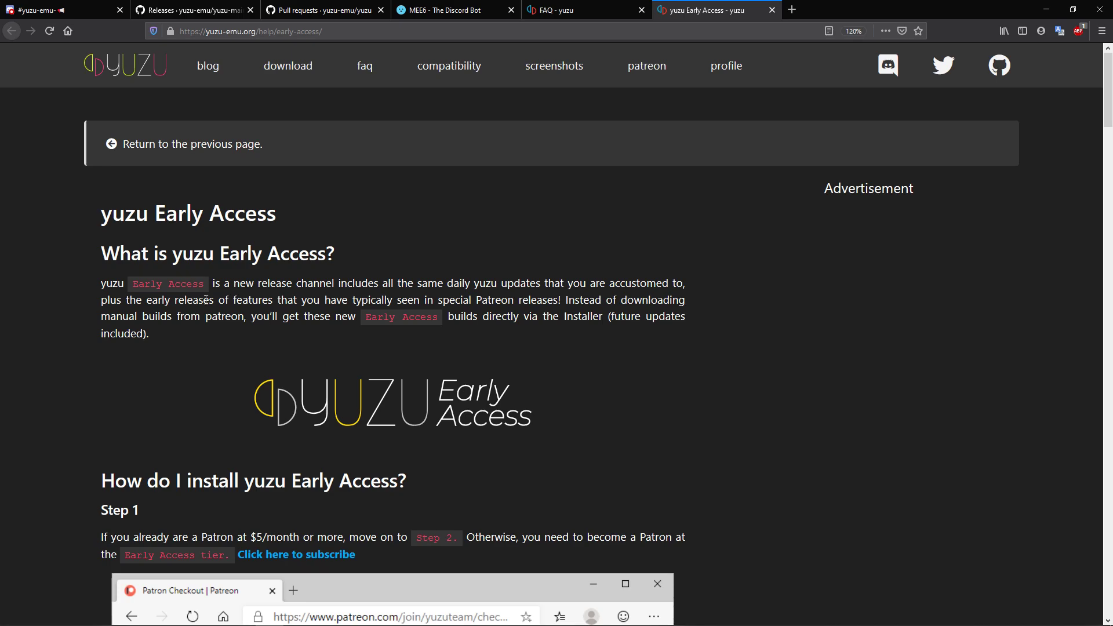
pyautogui.scroll(-4, 343, 277)
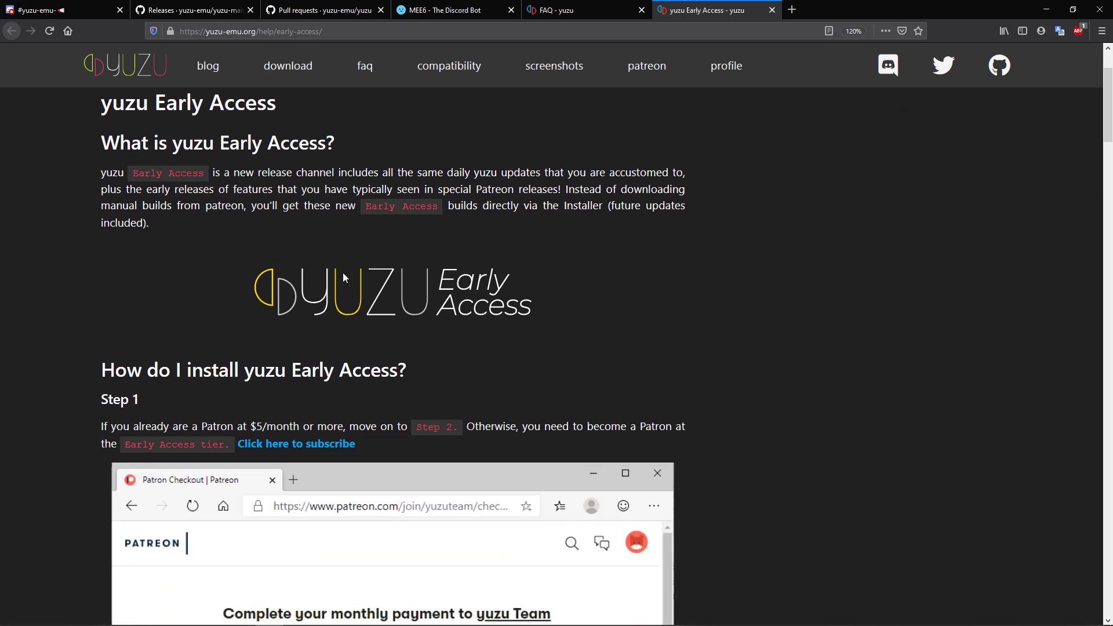
pyautogui.scroll(-12, 639, 291)
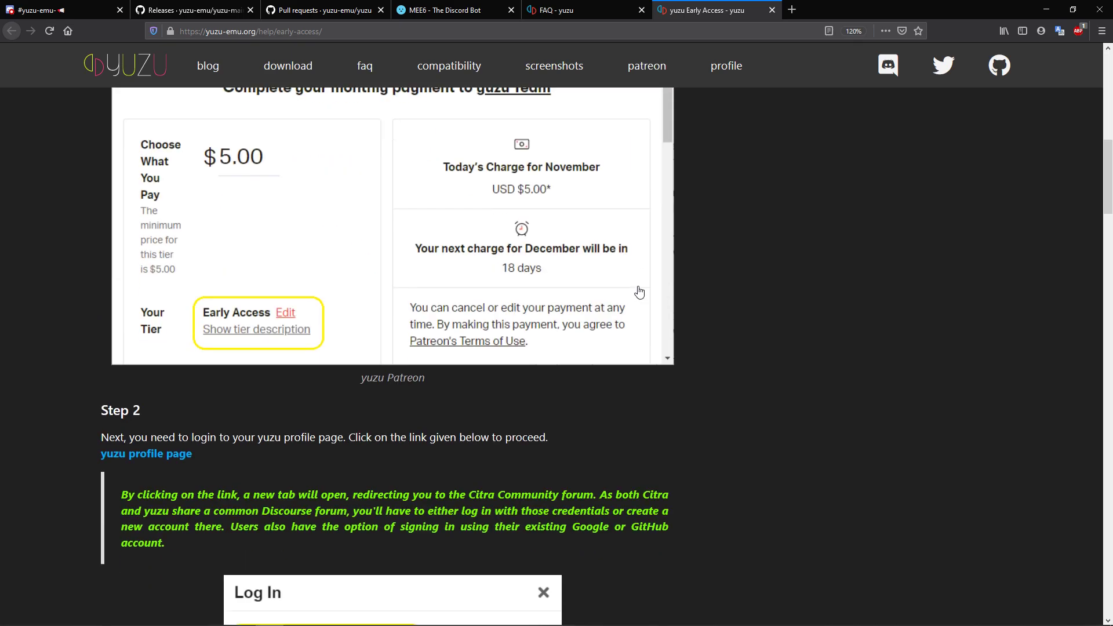
pyautogui.scroll(15, 638, 286)
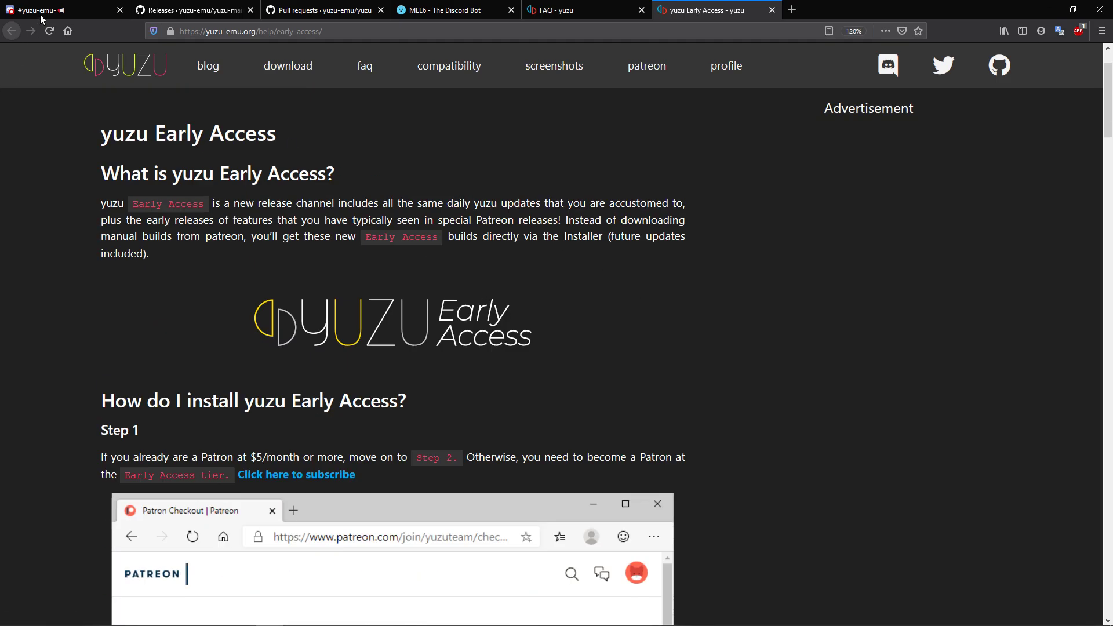
# Step: Review the Yuzu-Early Access post in the Discord yuzu-emu channel and check how !yuzu-ea-latest is requested in the linked bot-cm channel
pyautogui.click(39, 12)
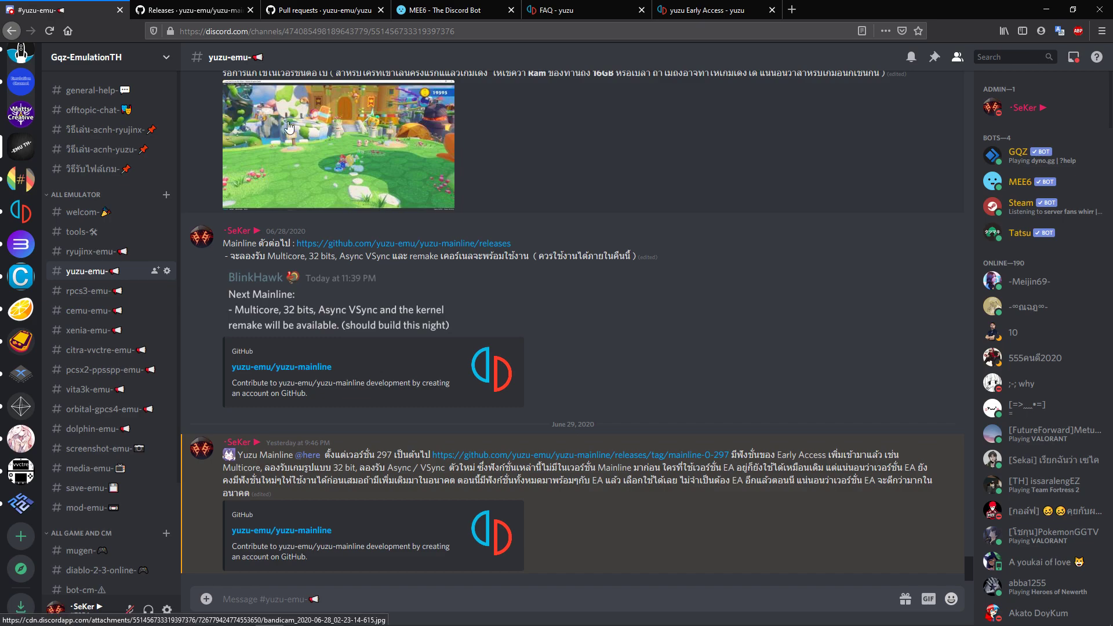
pyautogui.scroll(10, 536, 131)
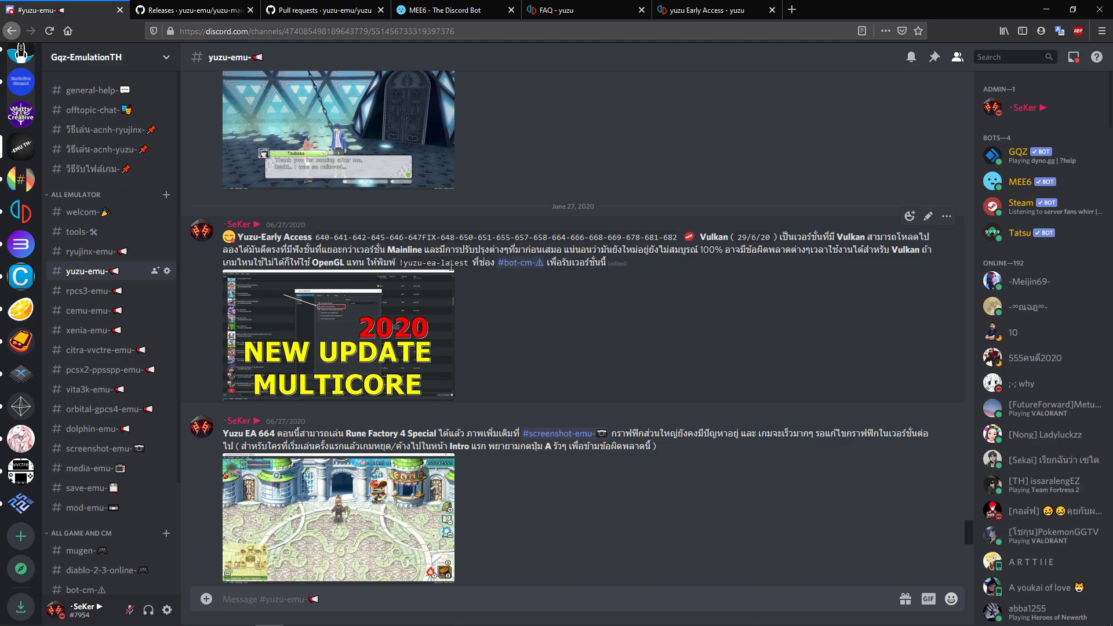
pyautogui.click(520, 267)
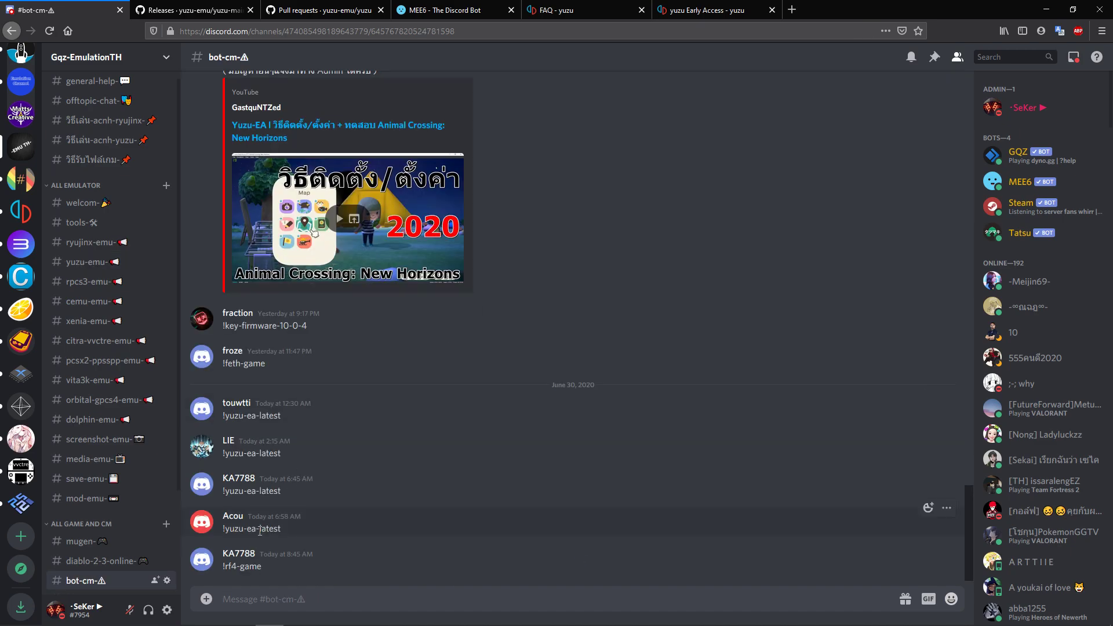
pyautogui.click(251, 602)
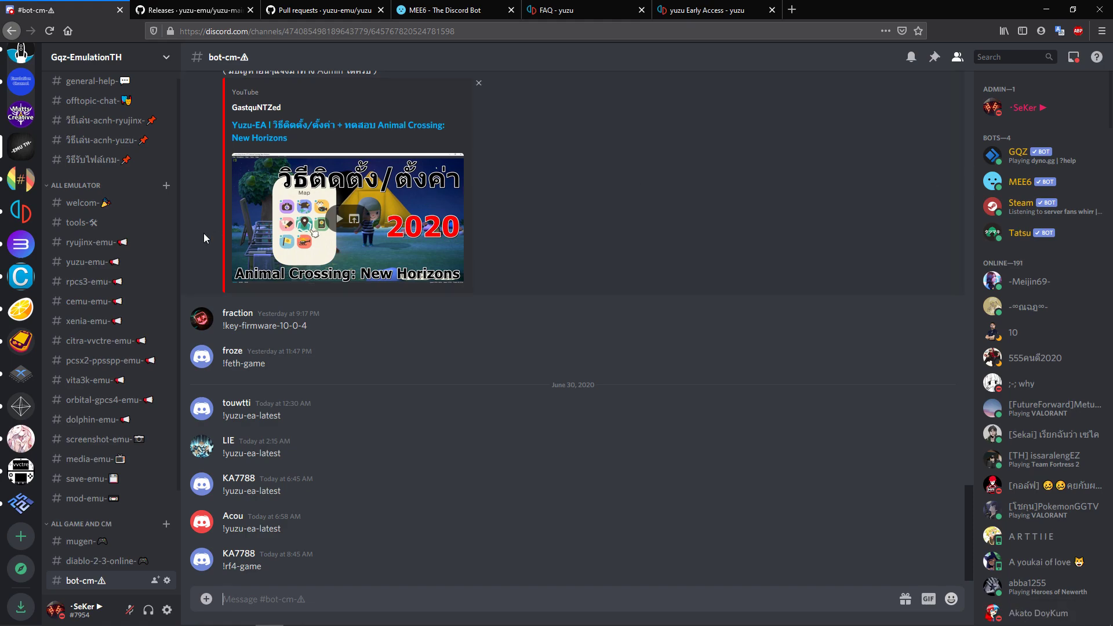
pyautogui.click(93, 263)
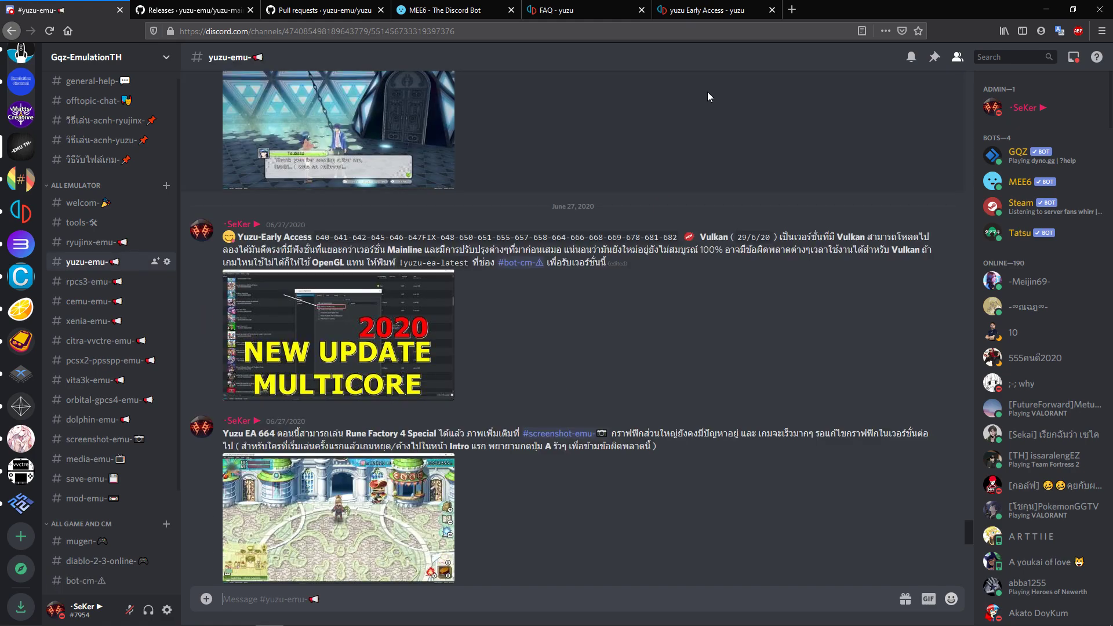
# Step: Look over the yuzu 297 changes on the yuzu-mainline releases page, and switch to the yuzu Early Access emulator window
pyautogui.click(228, 12)
pyautogui.scroll(3, 284, 192)
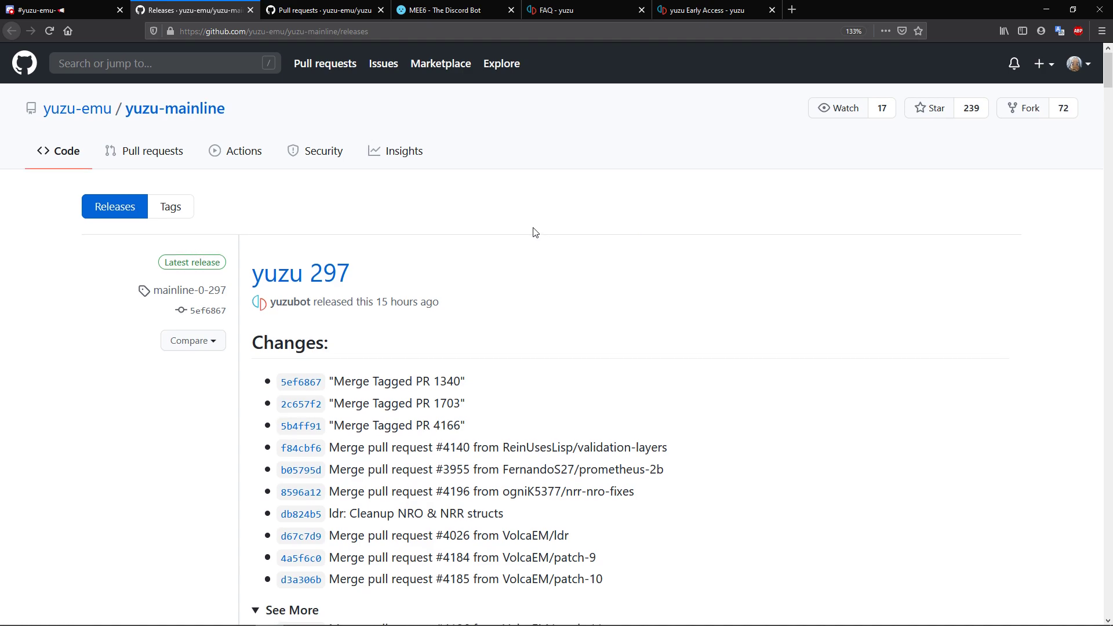
pyautogui.scroll(-2, 535, 233)
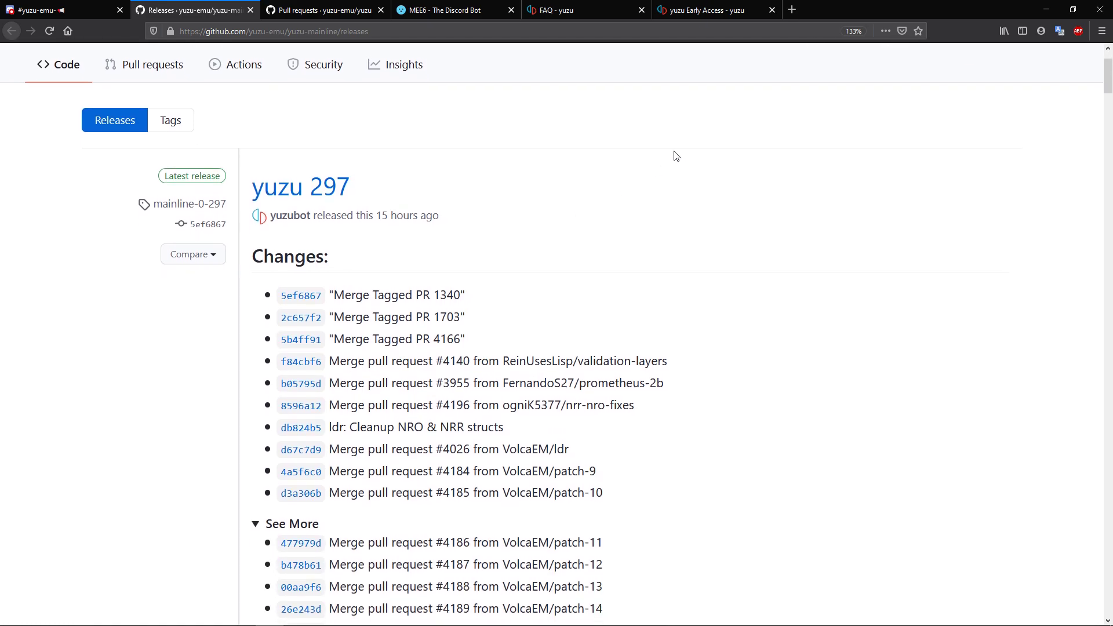
pyautogui.click(1051, 9)
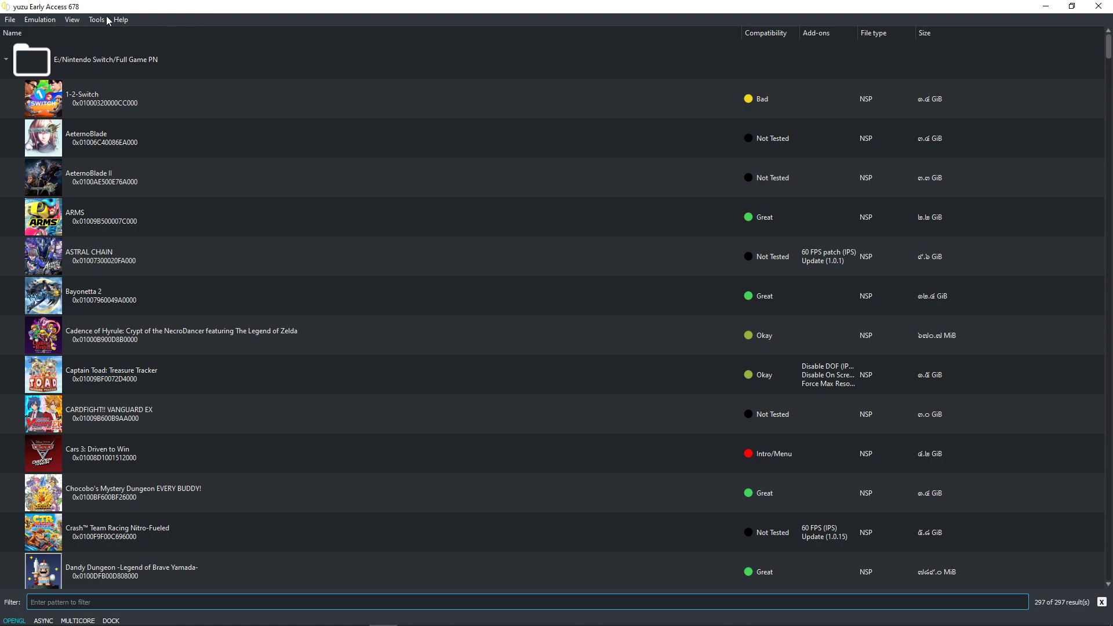
# Step: Open the Install Files to NAND dialog and examine the full name and .nsp extension of the Pokémon Sword update 1.2.0 file
pyautogui.click(42, 23)
pyautogui.click(40, 21)
pyautogui.click(10, 22)
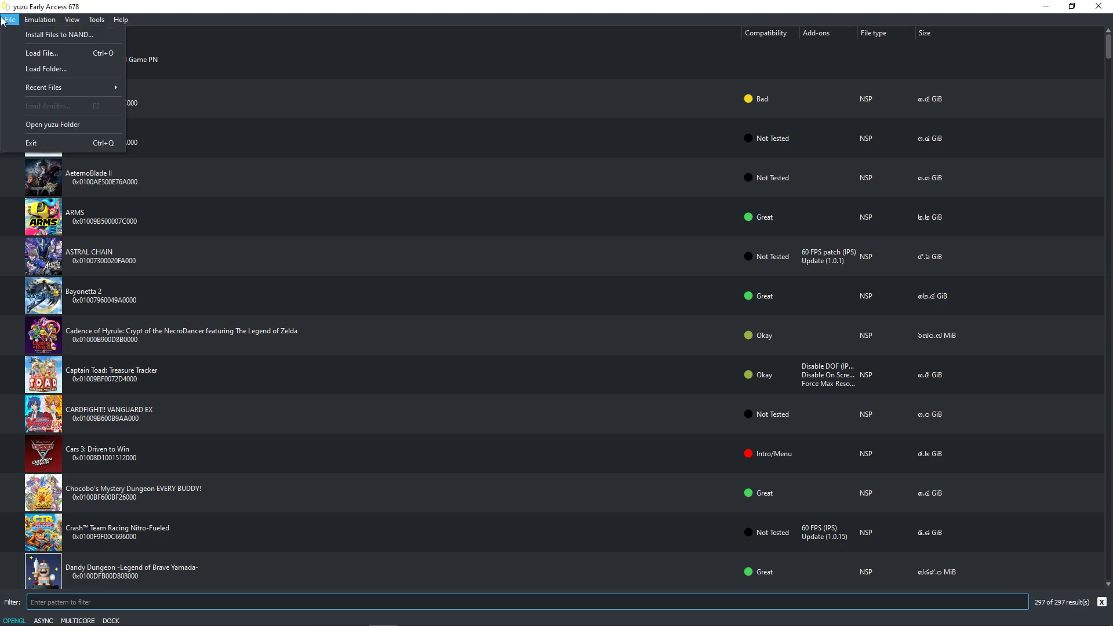
pyautogui.click(26, 36)
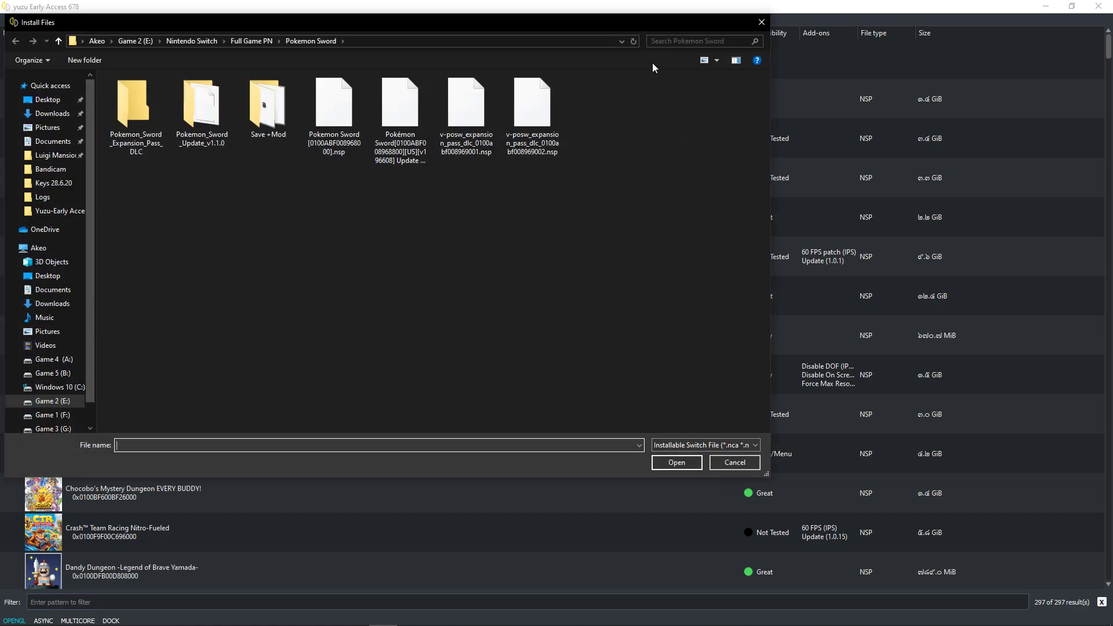
pyautogui.moveTo(652, 25); pyautogui.dragTo(827, 100)
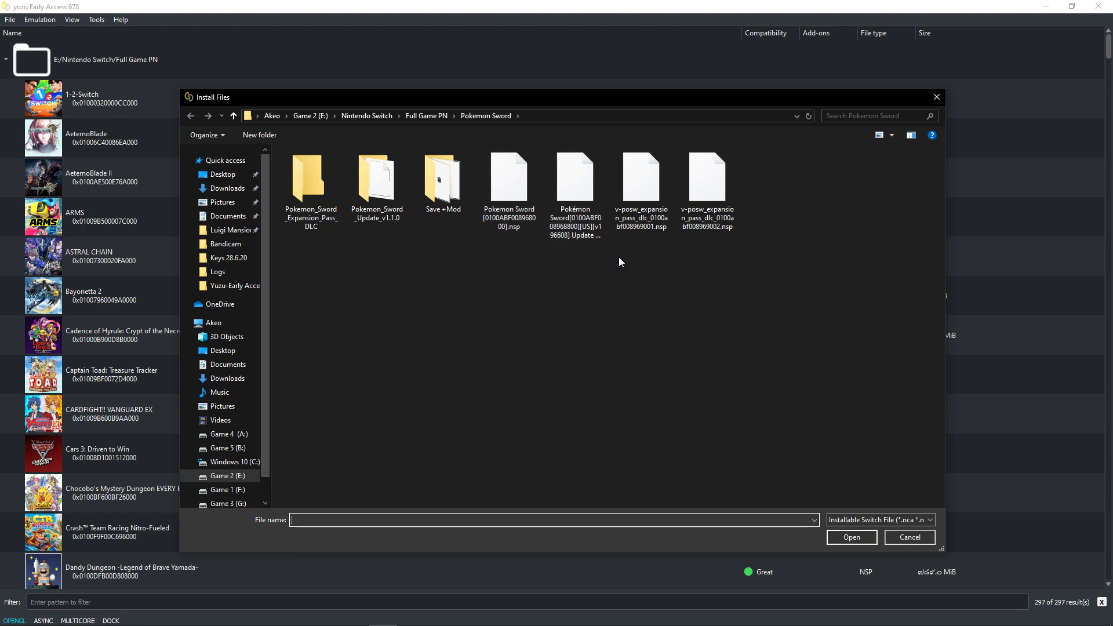
pyautogui.click(598, 234)
pyautogui.click(597, 234)
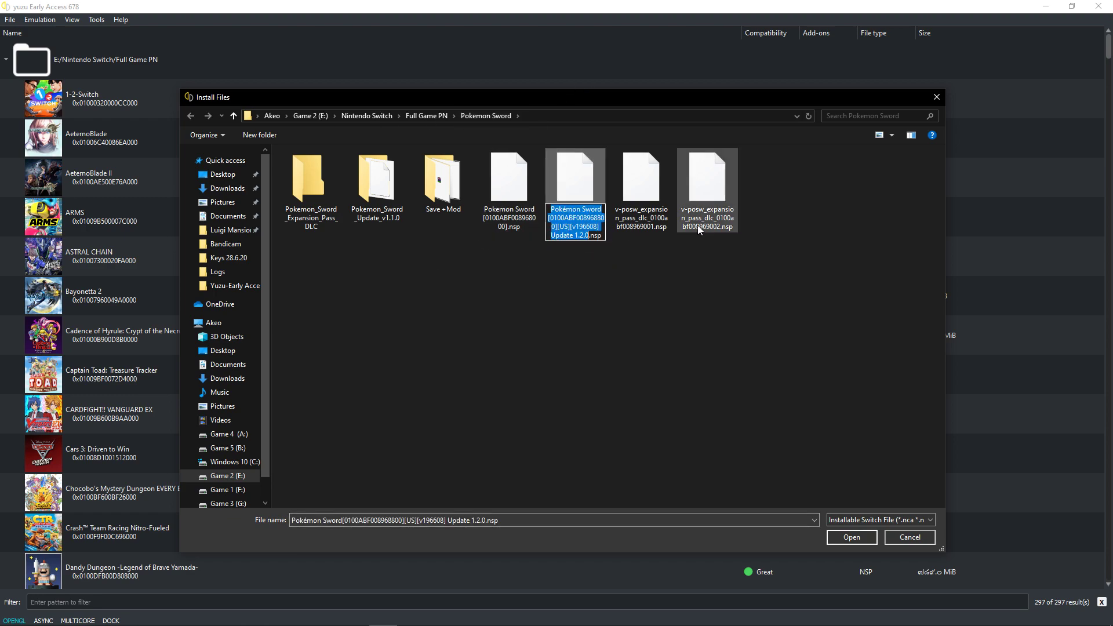
pyautogui.moveTo(605, 235); pyautogui.dragTo(591, 245)
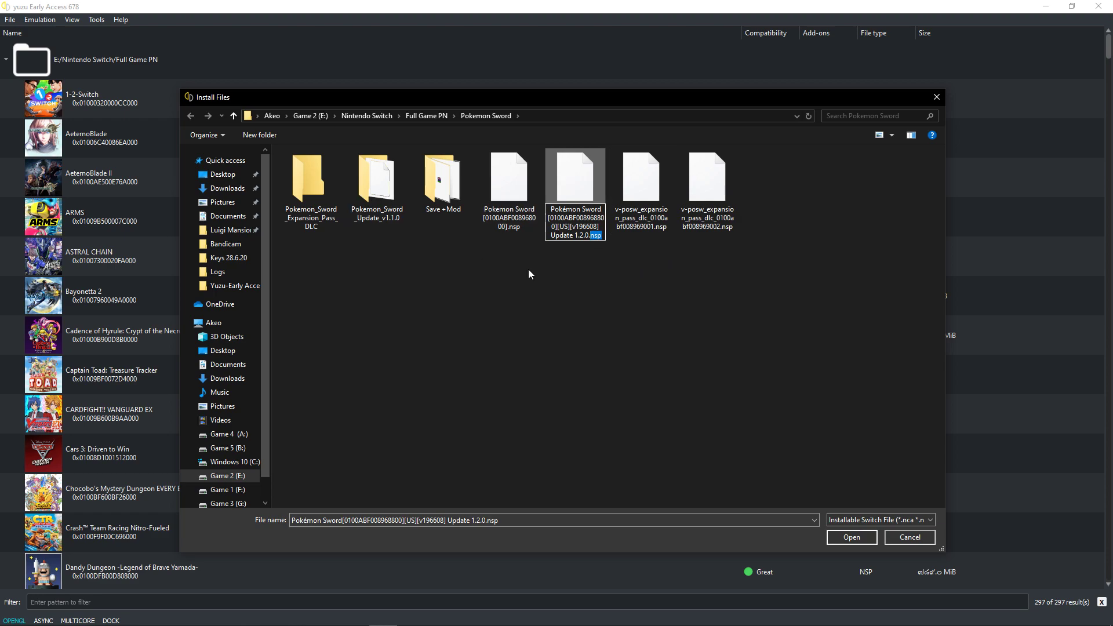
pyautogui.press('Return')
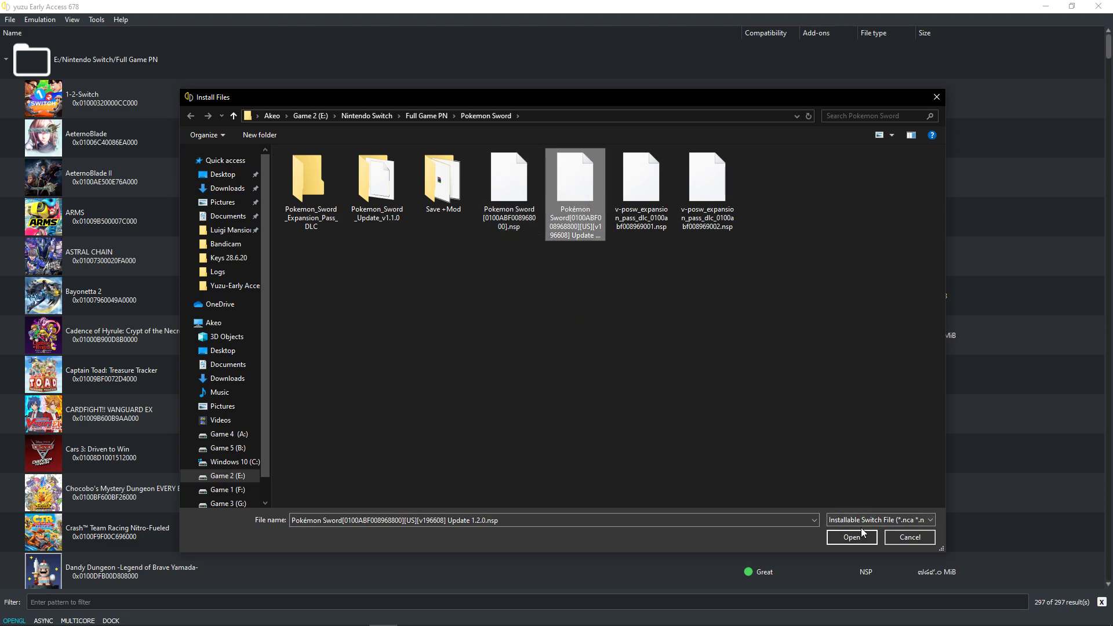
# Step: Check the Pokemon_Sword_Expansion_Pass_DLC and Pokemon_Sword_Update_v1.1.0 folders for installable files, and close the dialog without installing anything
pyautogui.doubleClick(301, 185)
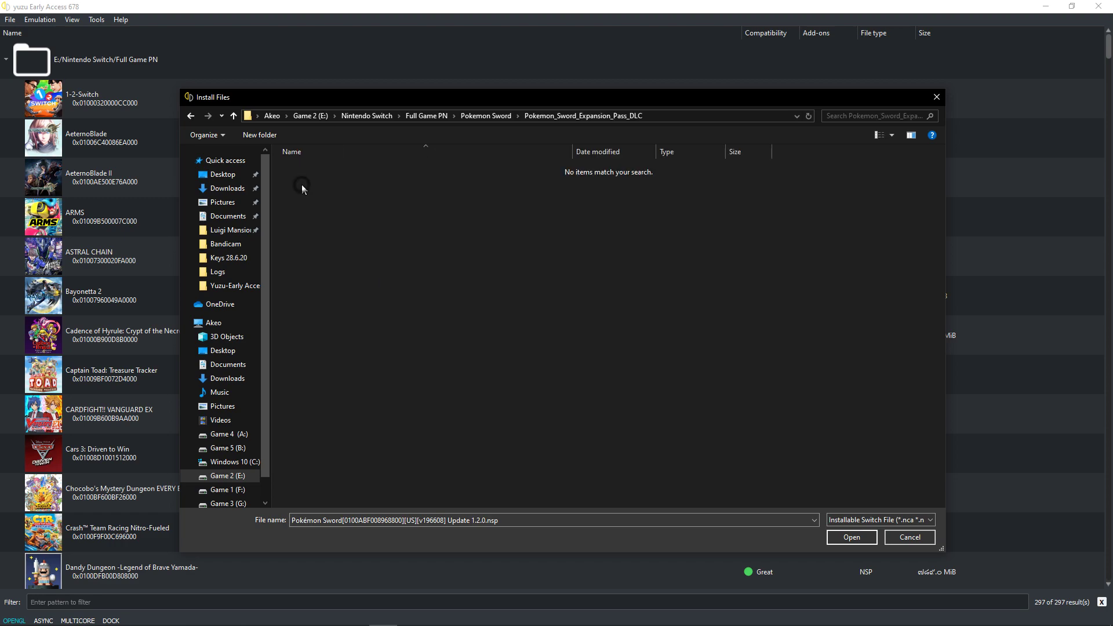
pyautogui.click(494, 119)
pyautogui.doubleClick(363, 185)
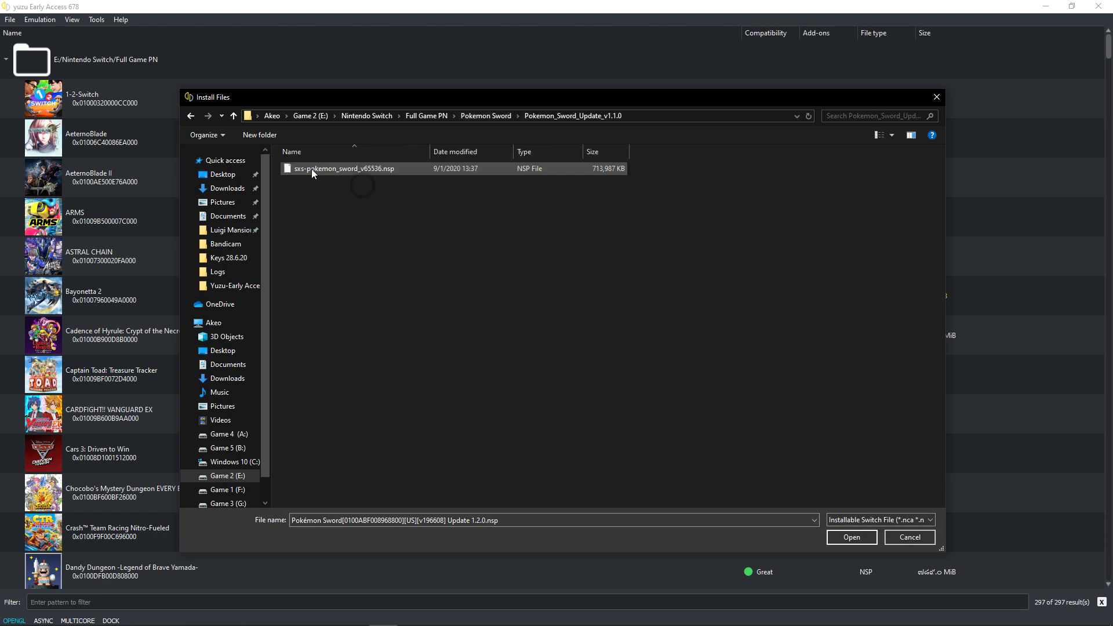
pyautogui.click(471, 121)
pyautogui.doubleClick(313, 180)
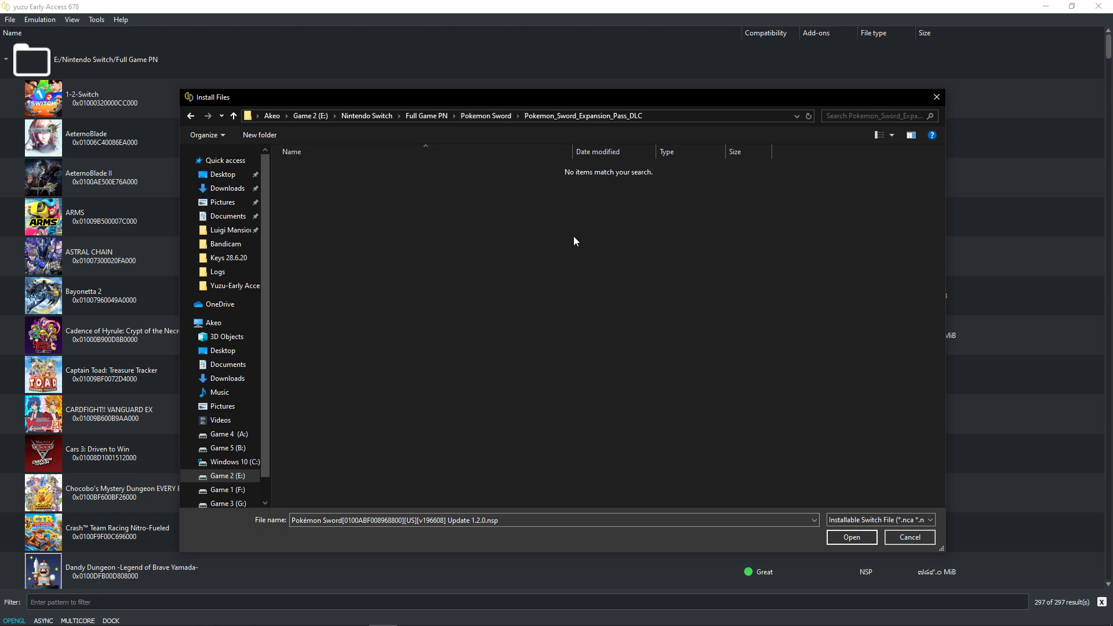
pyautogui.click(486, 116)
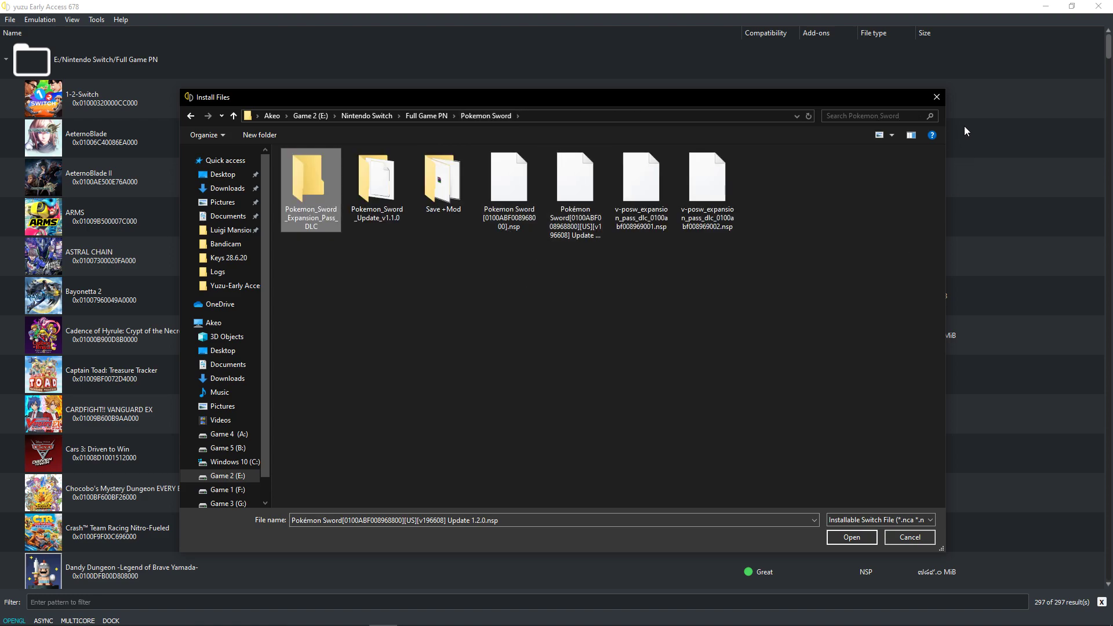
pyautogui.click(938, 97)
# Step: Look at how the base Pokemon Sword .nsp is picked in the Load File dialog, and close the dialog without loading it
pyautogui.click(9, 22)
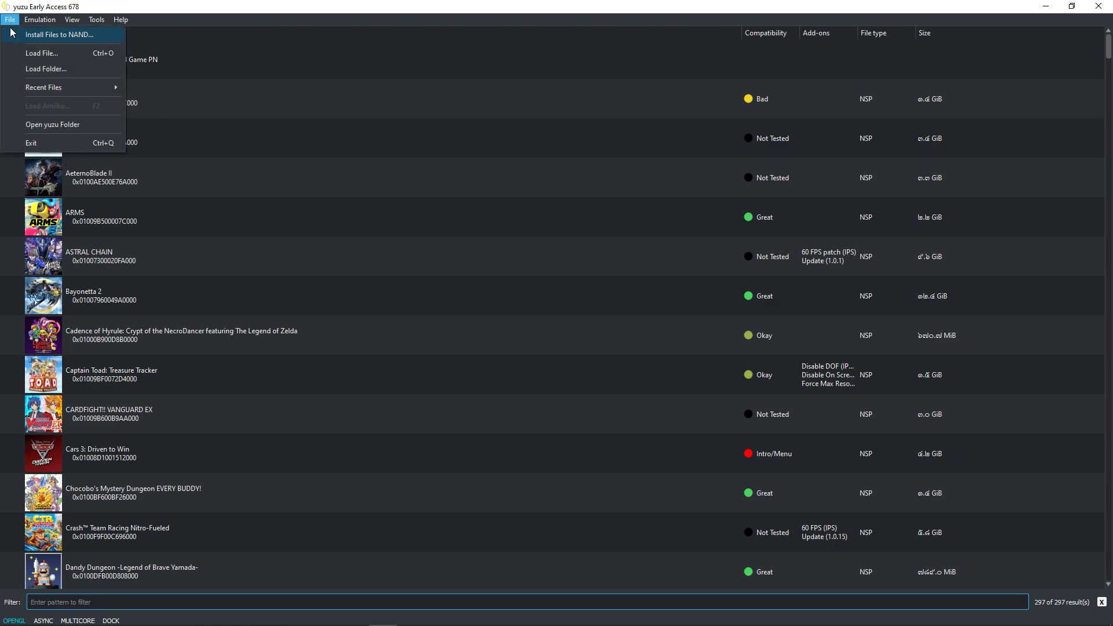
pyautogui.click(68, 56)
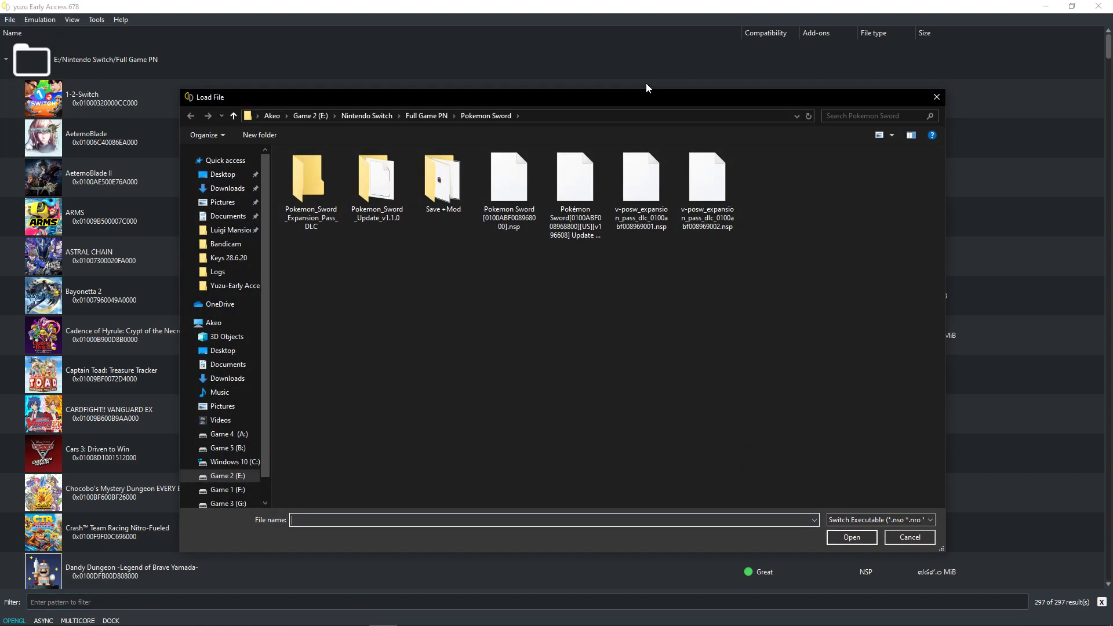
pyautogui.click(508, 184)
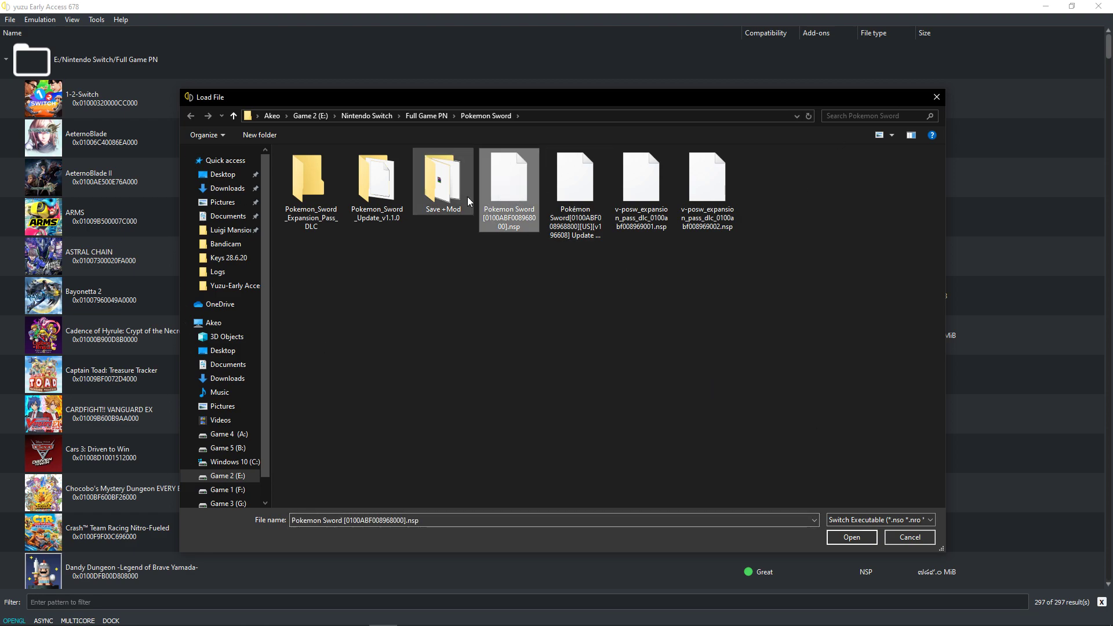
pyautogui.click(936, 95)
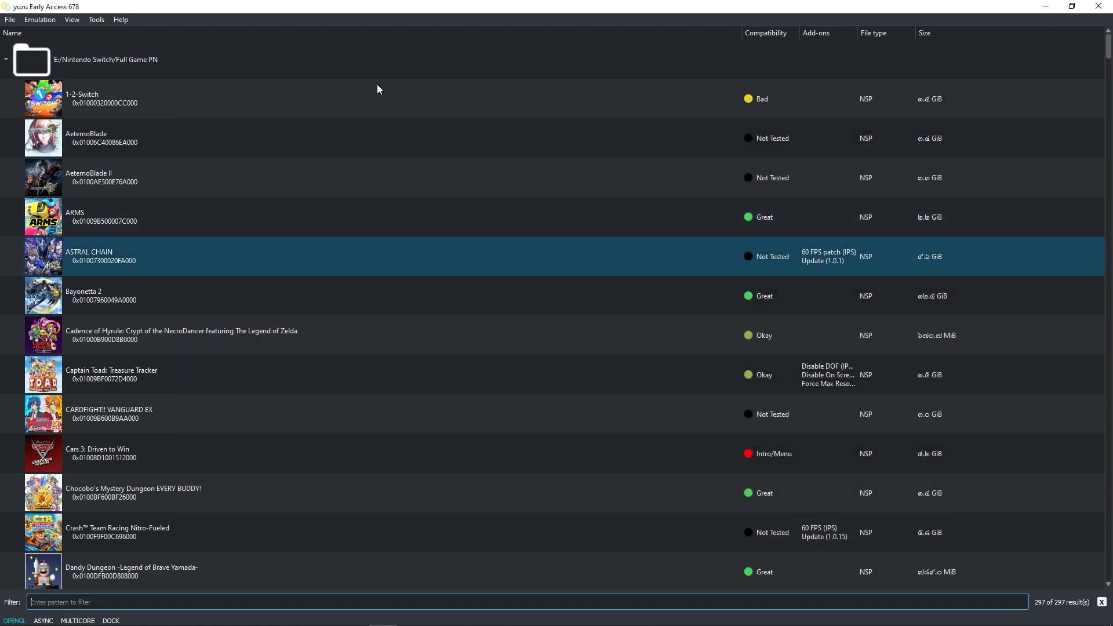
pyautogui.click(54, 235)
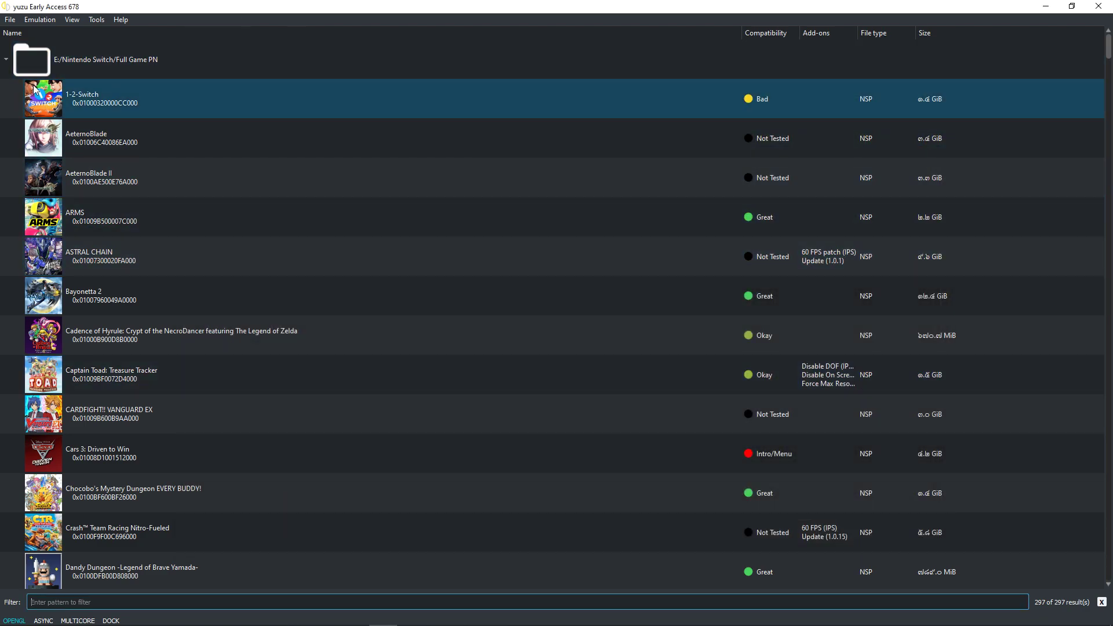
pyautogui.click(15, 19)
pyautogui.click(26, 55)
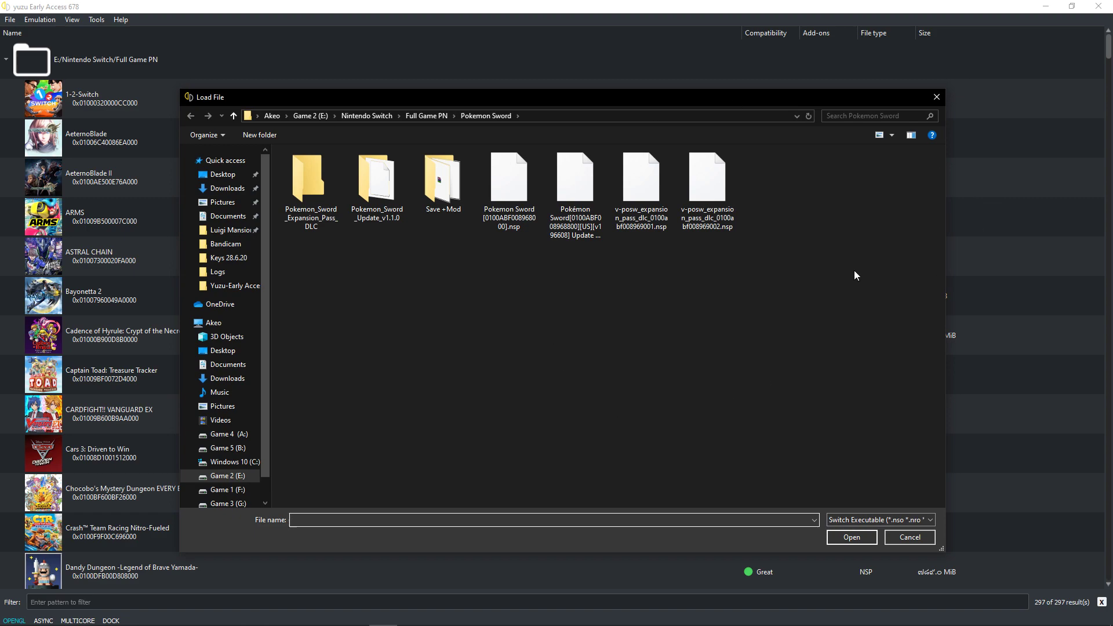
pyautogui.click(937, 98)
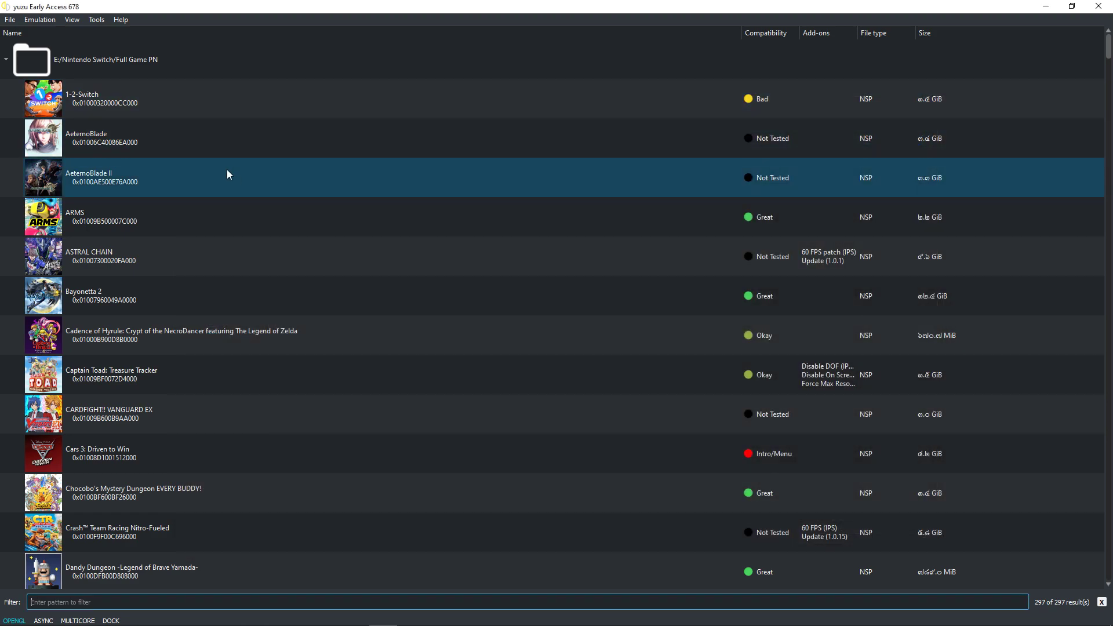
# Step: Examine the Recent Files list of previously launched games and look through the game library
pyautogui.click(11, 23)
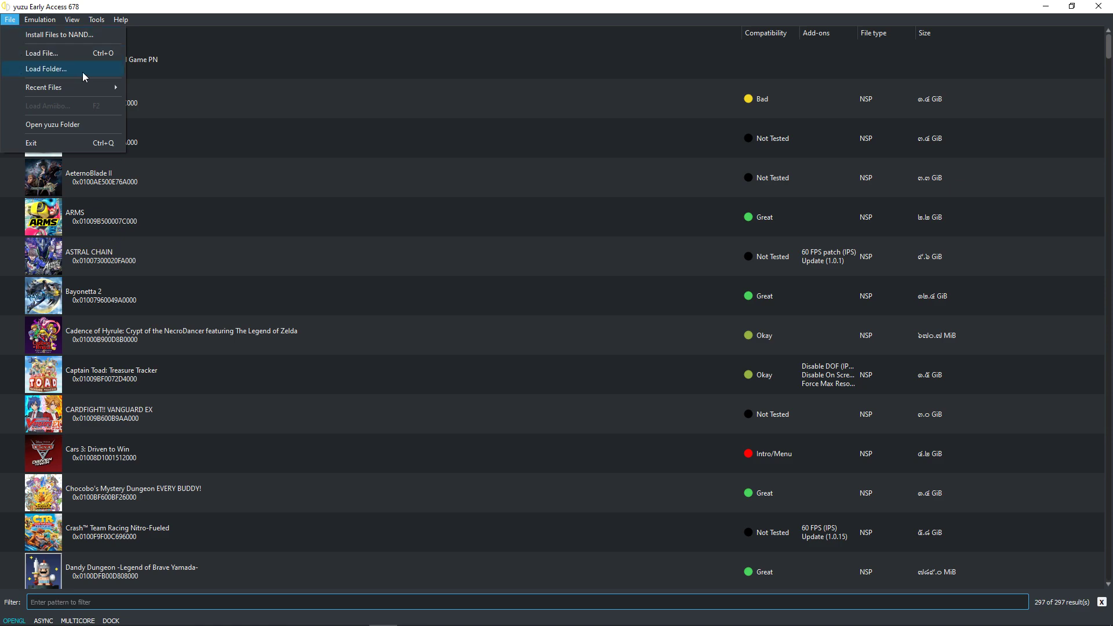
pyautogui.moveTo(80, 86)
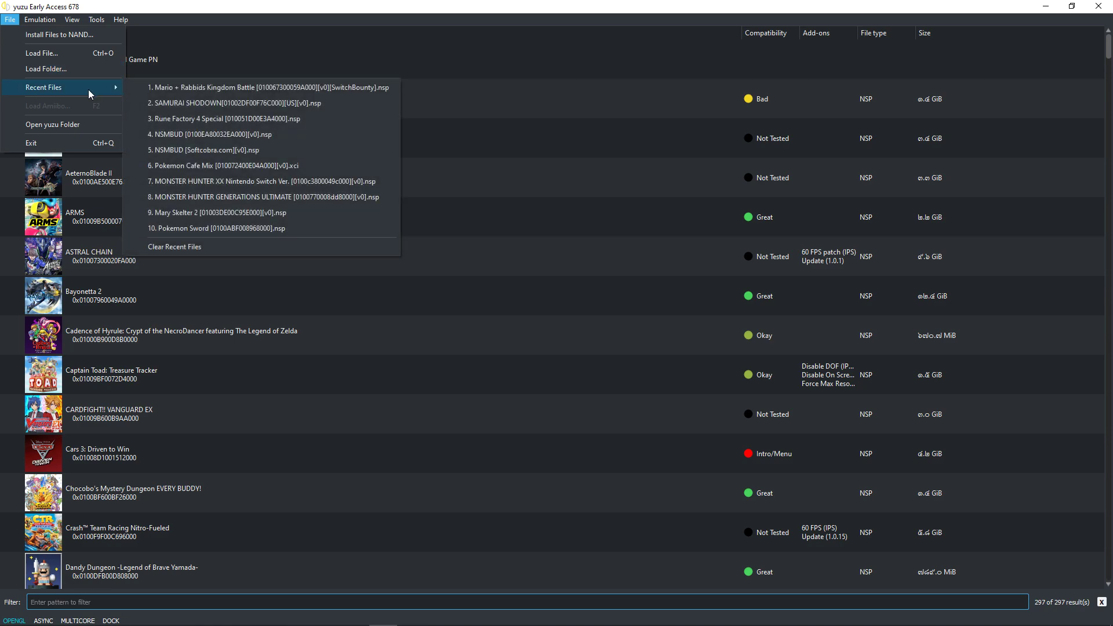
pyautogui.moveTo(46, 90)
pyautogui.moveTo(49, 93)
pyautogui.click(909, 10)
pyautogui.scroll(-5, 287, 325)
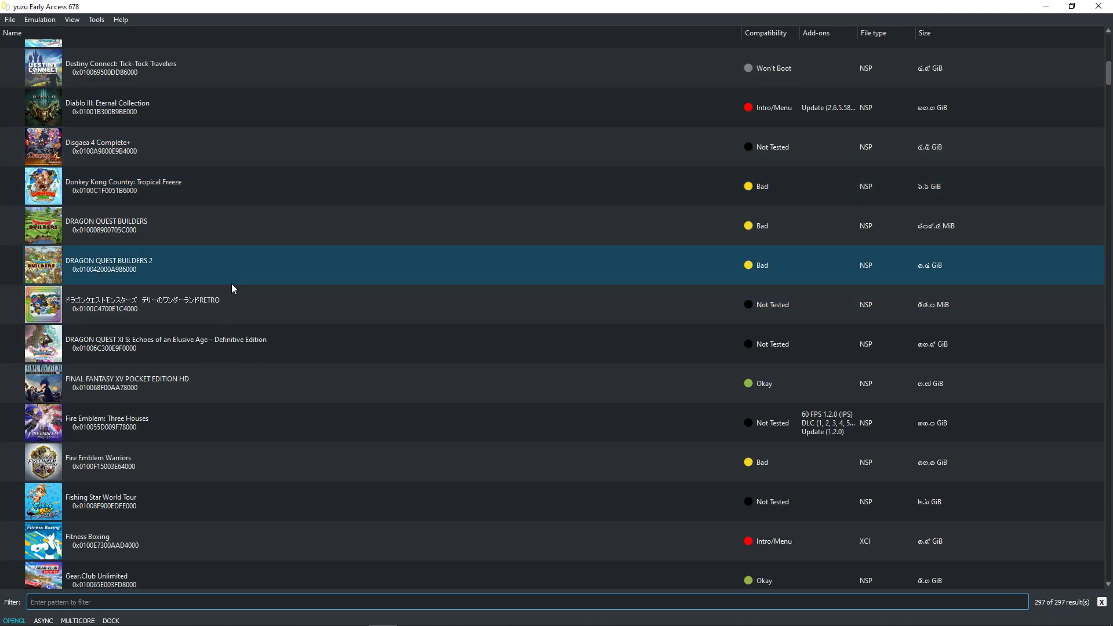
pyautogui.scroll(5, 231, 284)
pyautogui.click(10, 20)
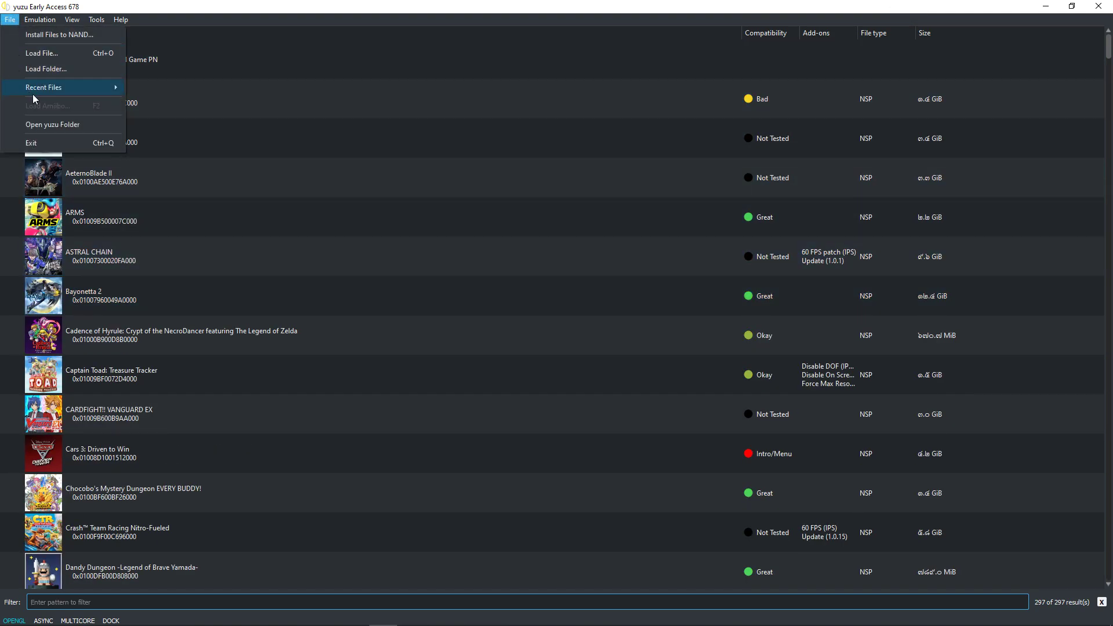
pyautogui.moveTo(84, 93)
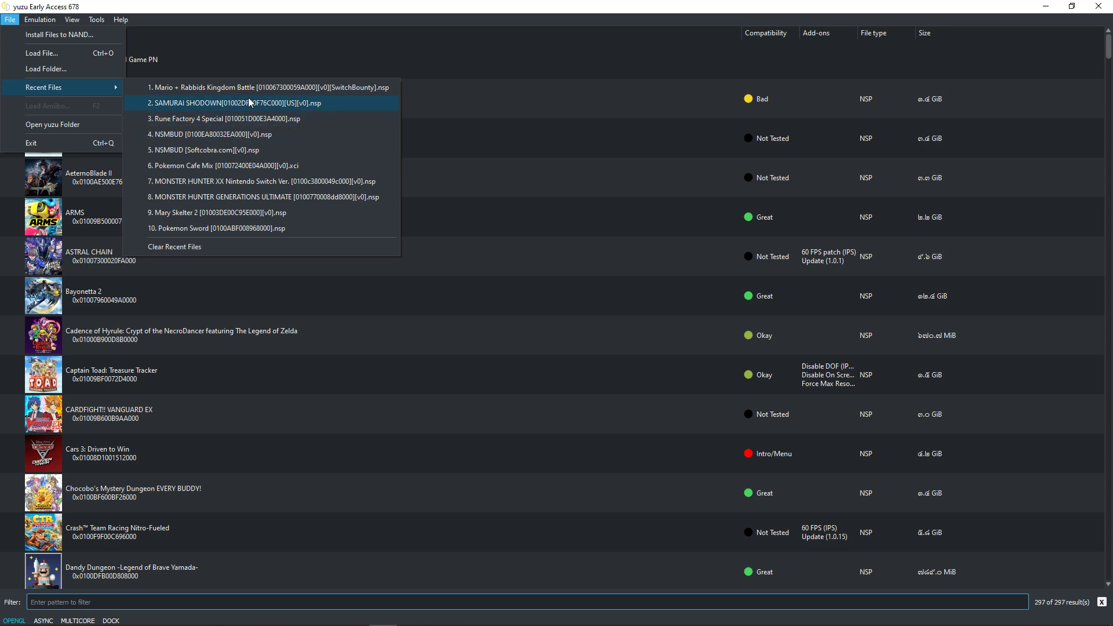
pyautogui.click(53, 38)
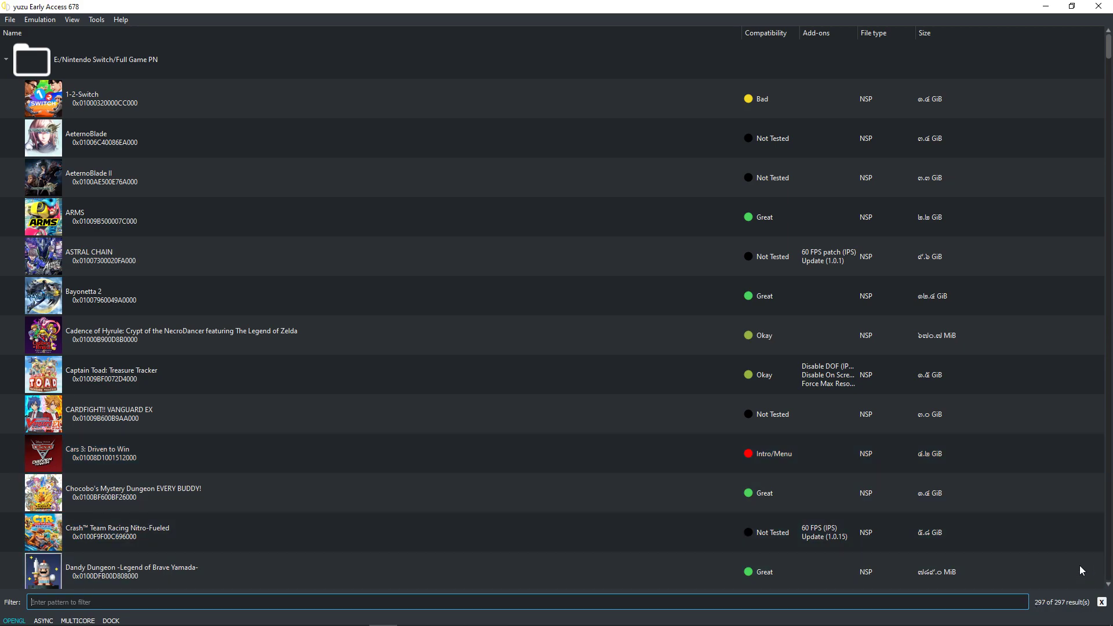
# Step: Browse the game library, filter it by "ani", and clear the filter
pyautogui.scroll(-12, 965, 197)
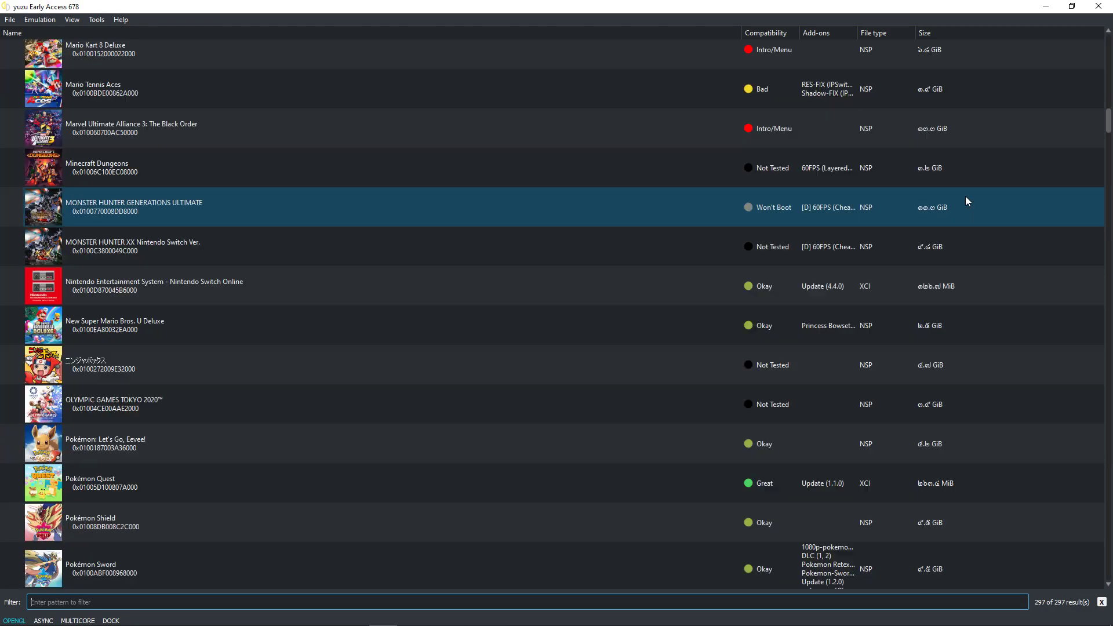
pyautogui.scroll(12, 966, 197)
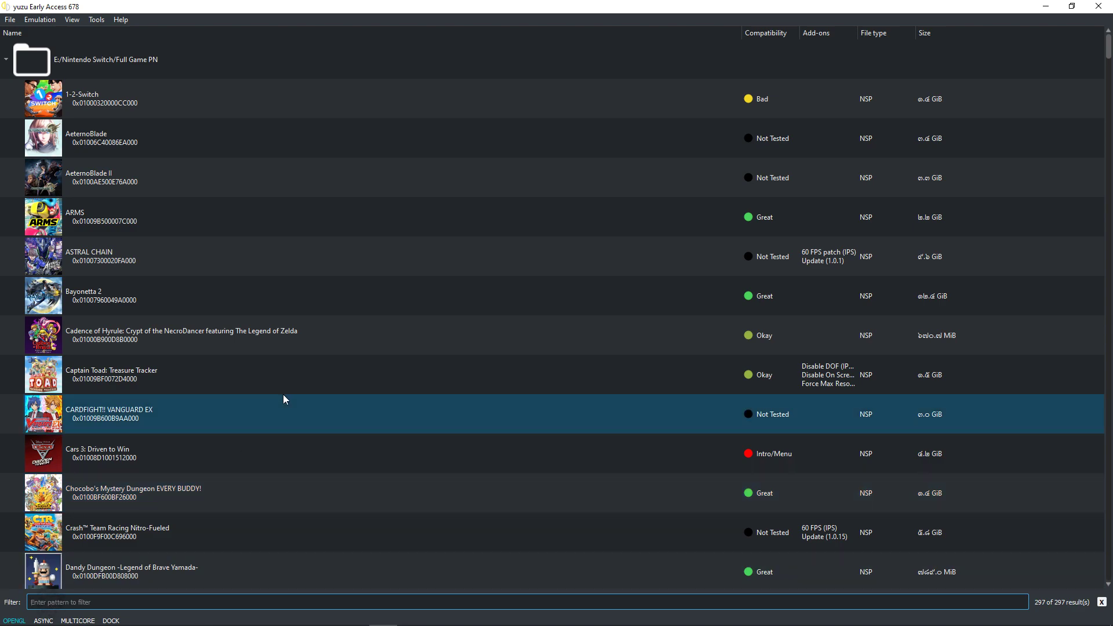
pyautogui.write('ani')
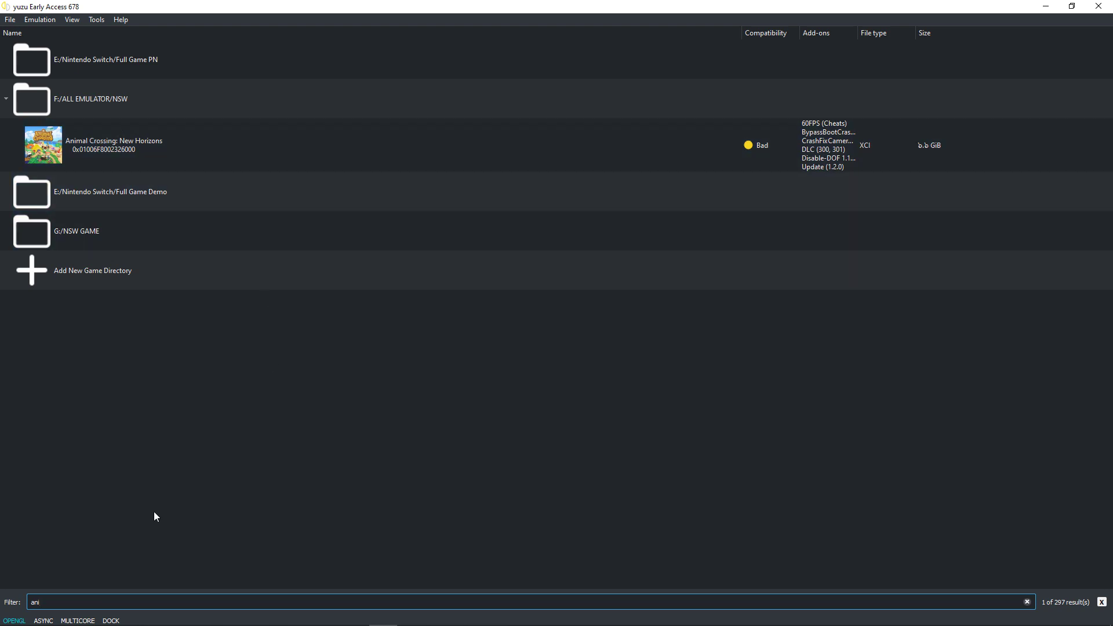
pyautogui.press('Escape')
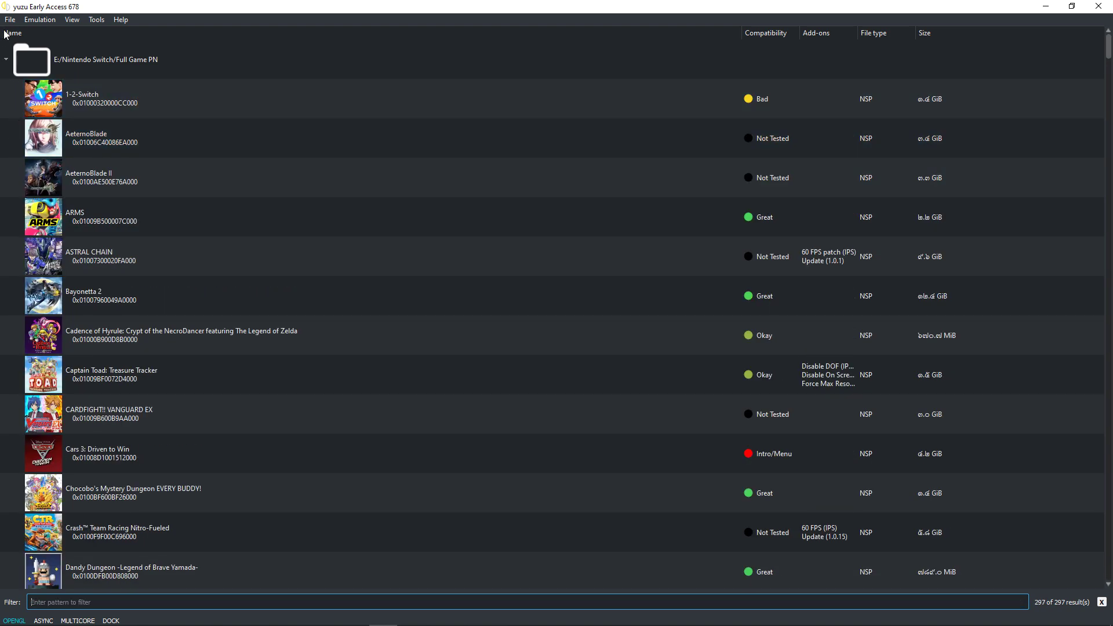
# Step: Open the yuzu folder in File Explorer and examine its subfolders and full directory path
pyautogui.click(8, 21)
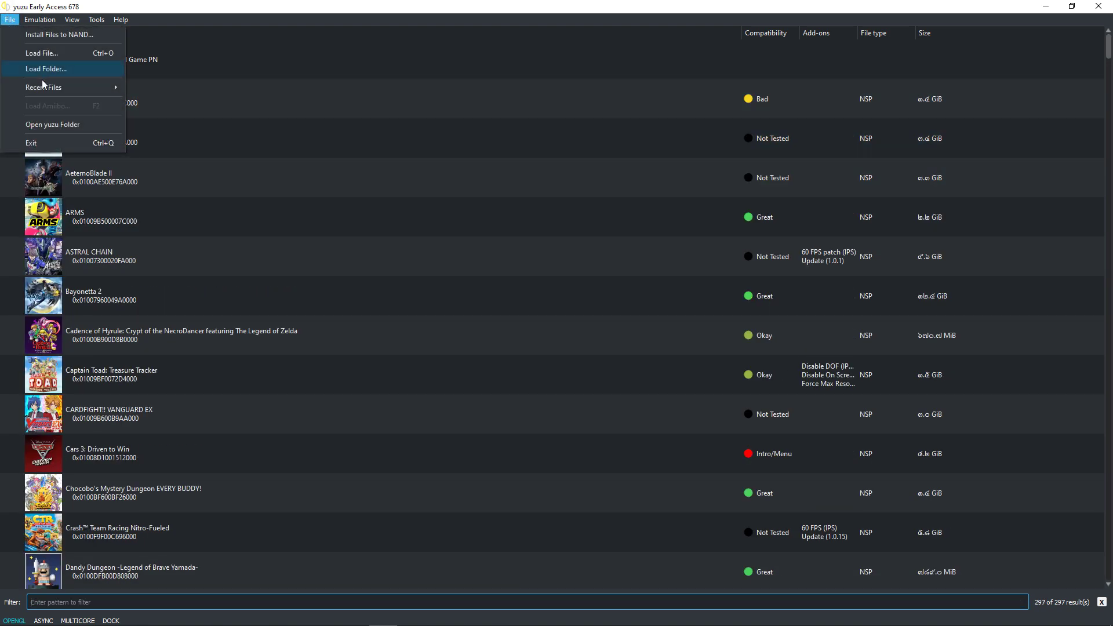
pyautogui.moveTo(52, 92)
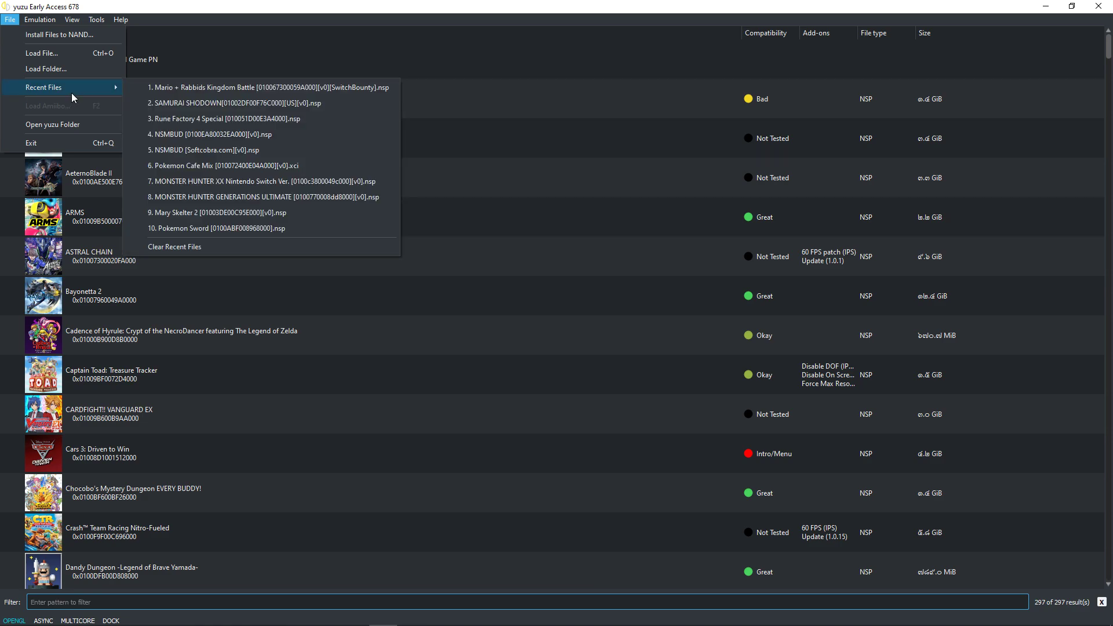
pyautogui.click(71, 127)
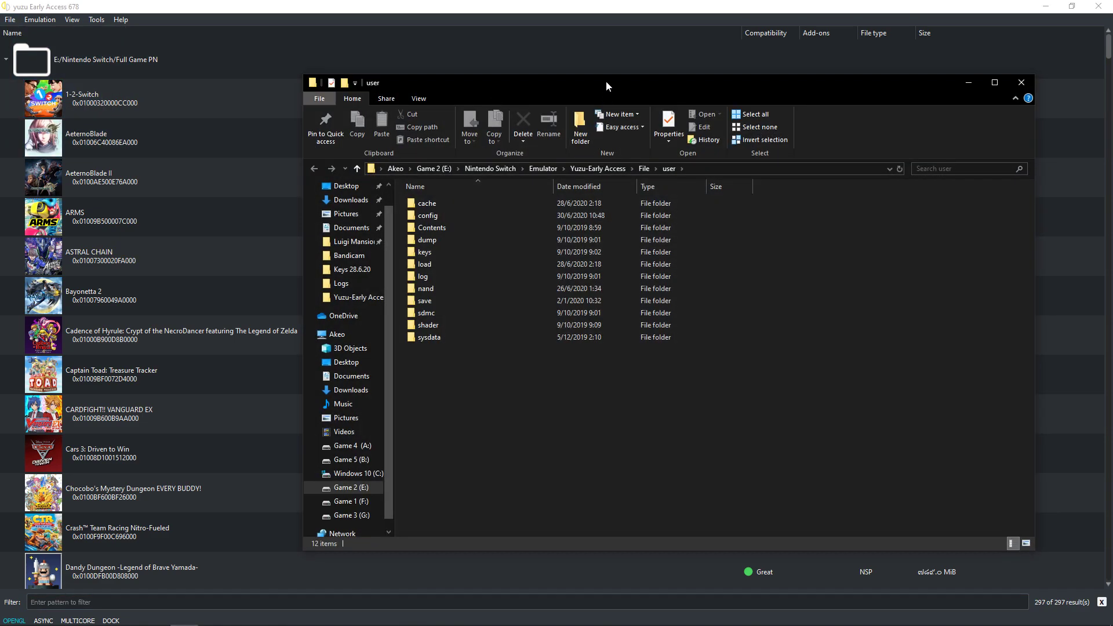
pyautogui.moveTo(607, 81); pyautogui.dragTo(416, 87)
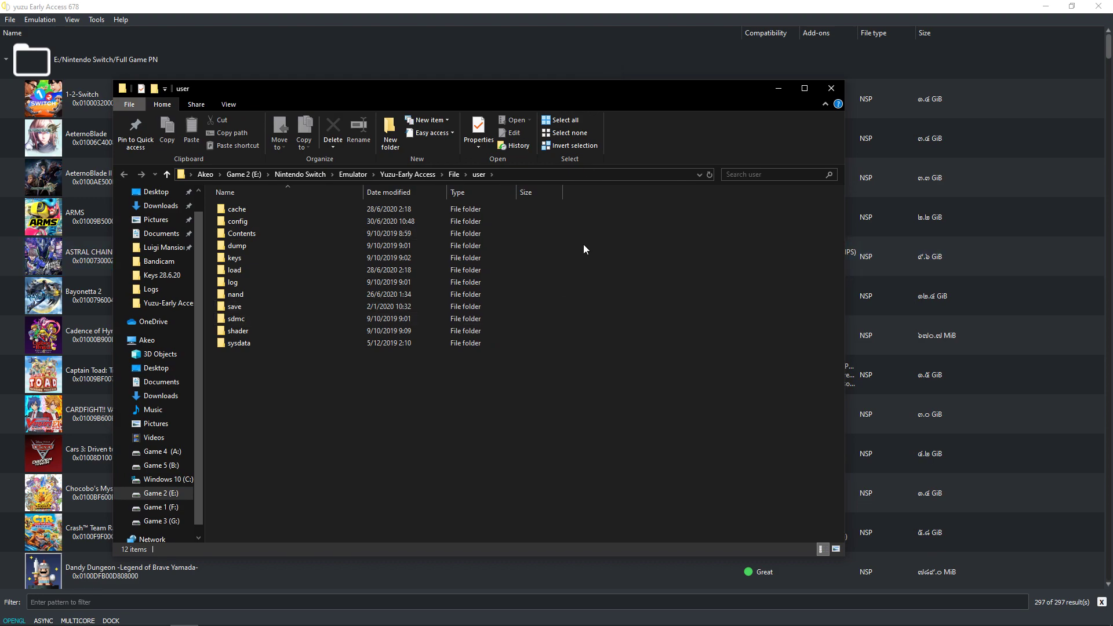
pyautogui.click(487, 221)
pyautogui.click(558, 177)
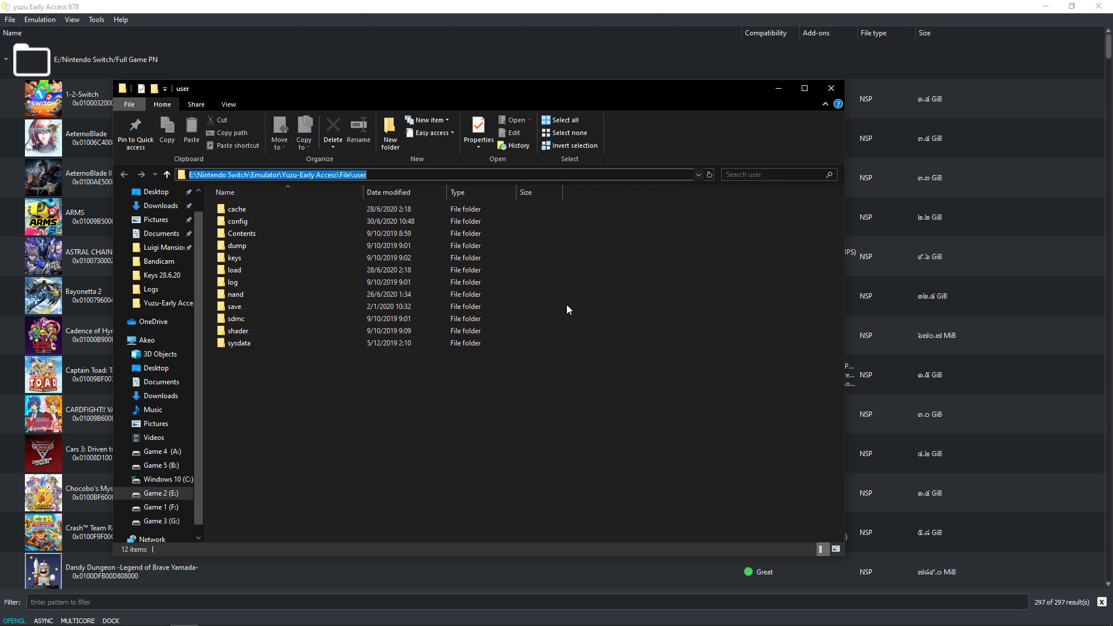
pyautogui.click(617, 333)
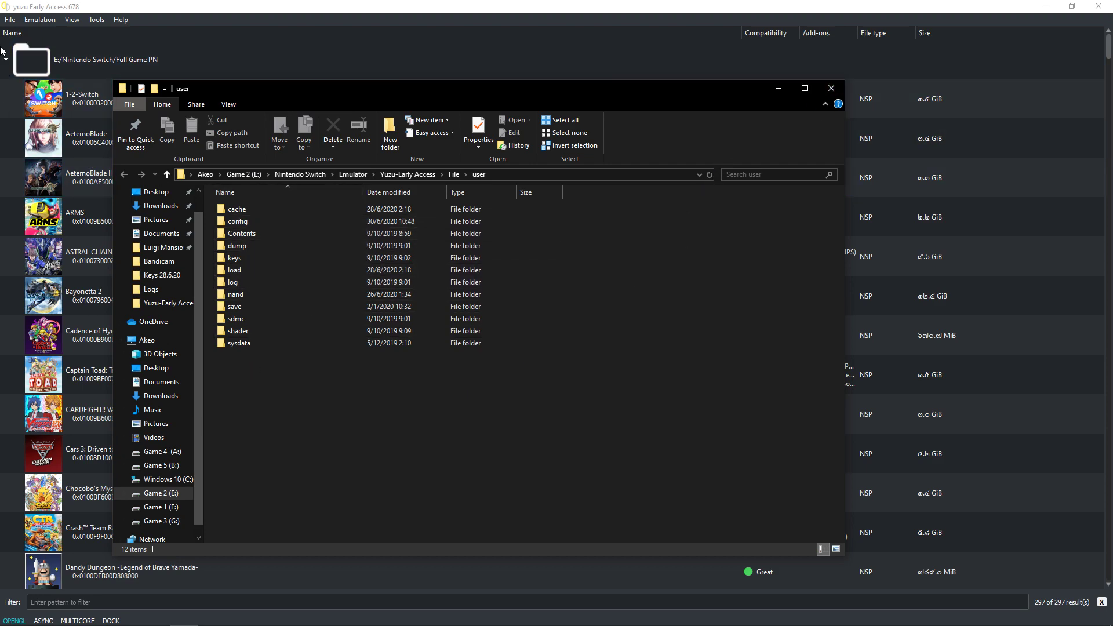
# Step: Reopen the yuzu folder, examine the key files inside its keys subfolder, and close the folder window
pyautogui.click(10, 19)
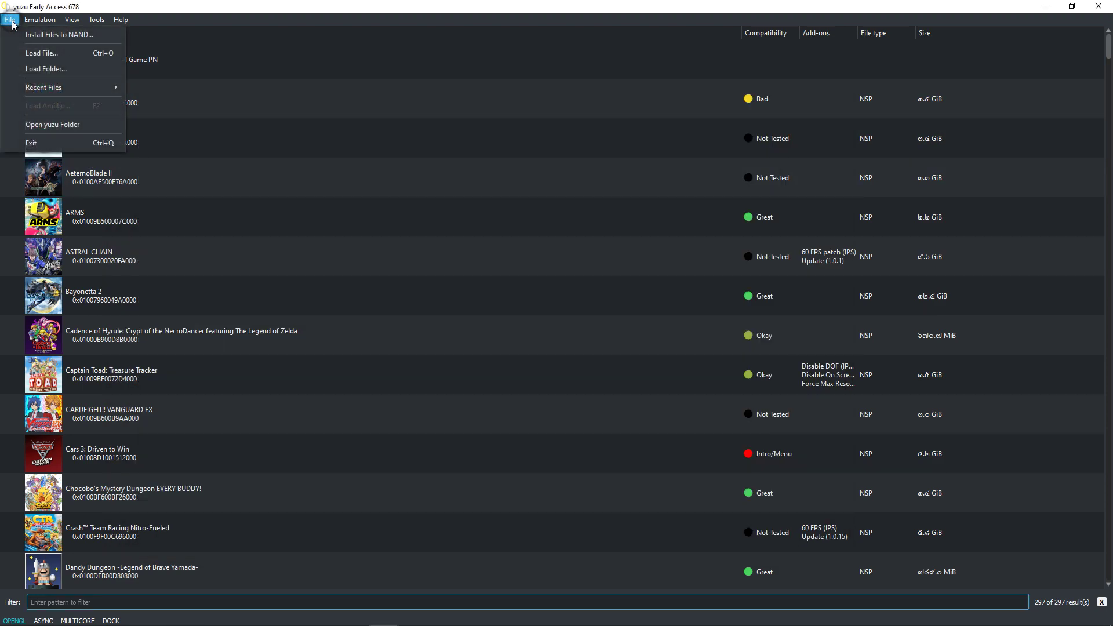
pyautogui.click(53, 124)
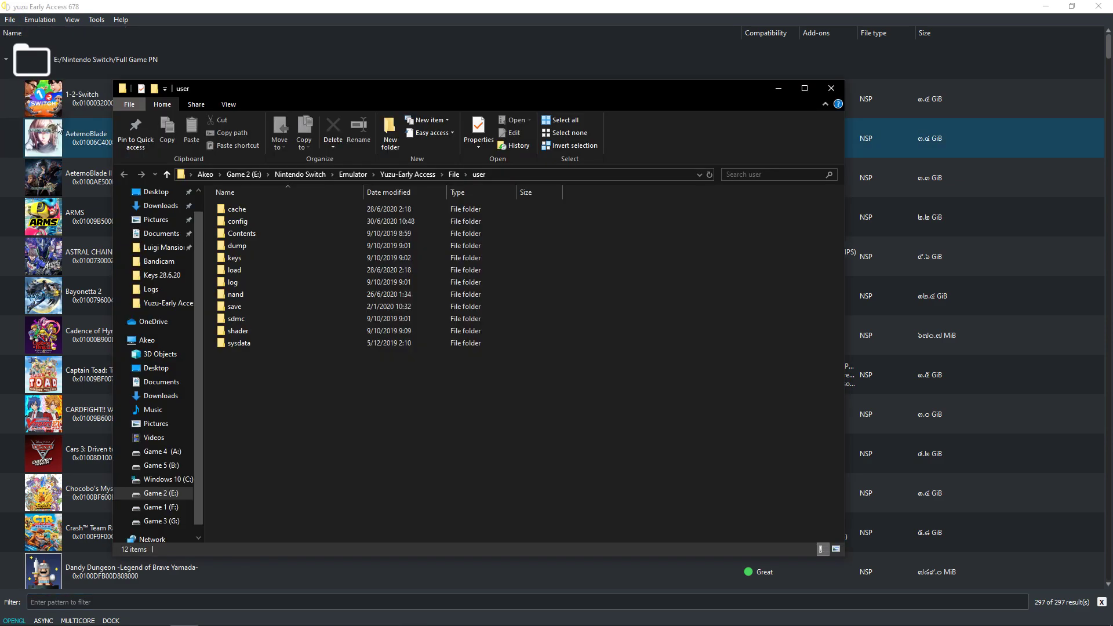
pyautogui.doubleClick(238, 258)
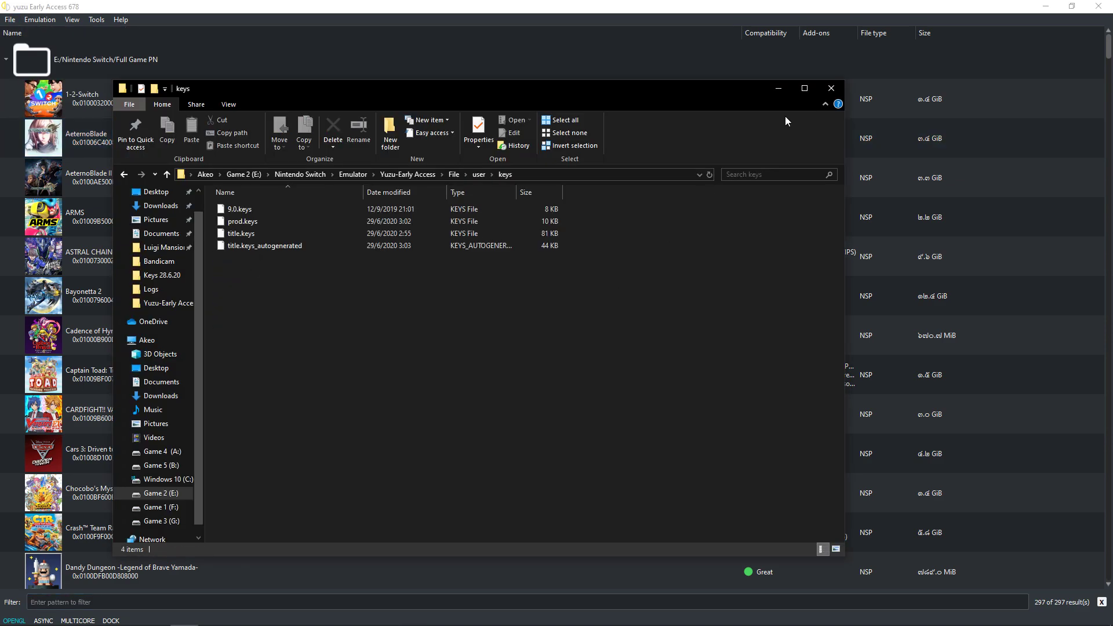
pyautogui.click(832, 88)
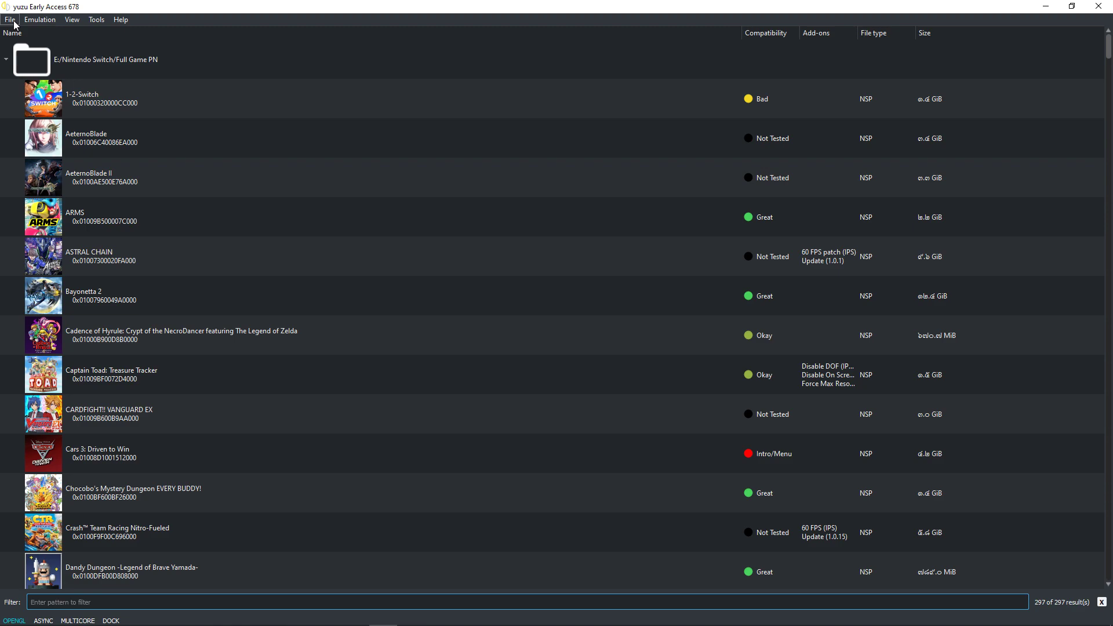
# Step: Open the emulation configuration and examine the General options, toggling Limit Speed Percent and Multicore CPU Emulation off and back on
pyautogui.click(13, 23)
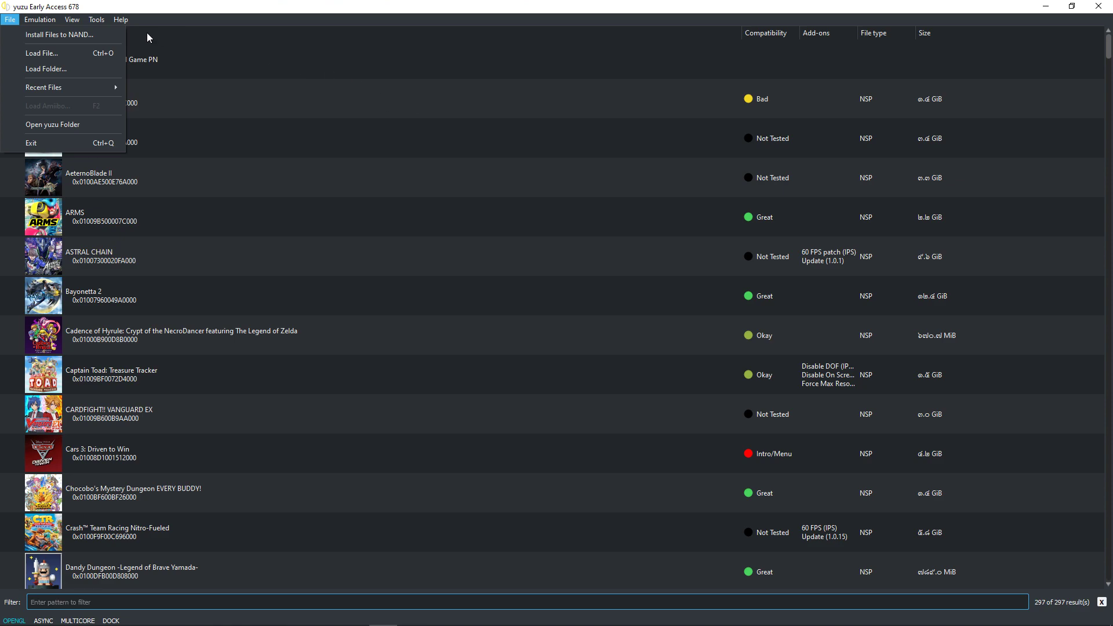
pyautogui.click(36, 20)
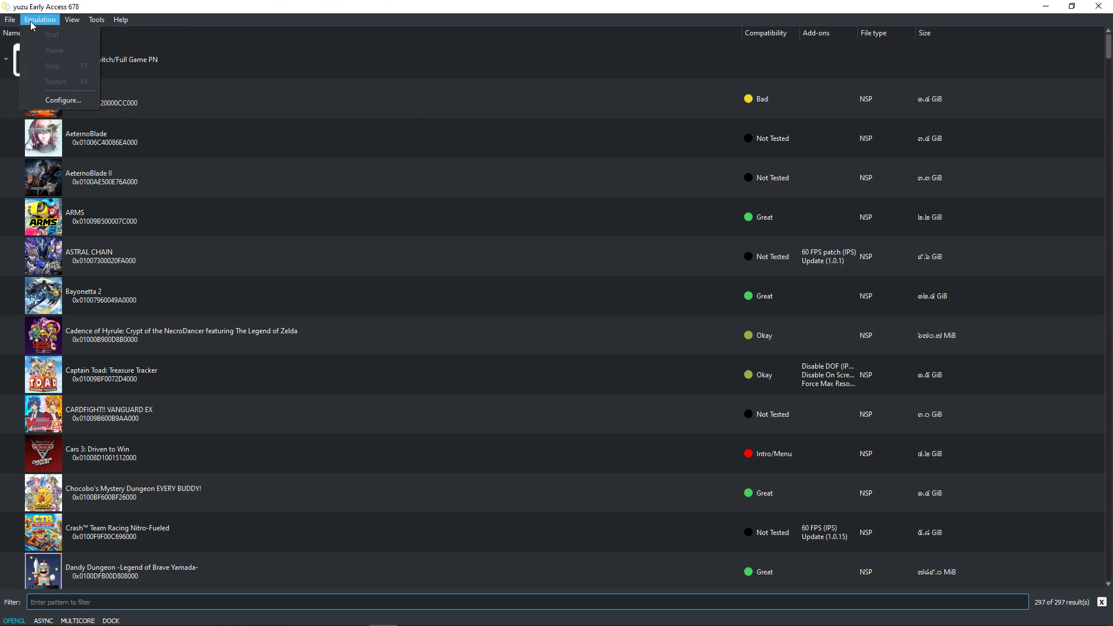
pyautogui.click(63, 102)
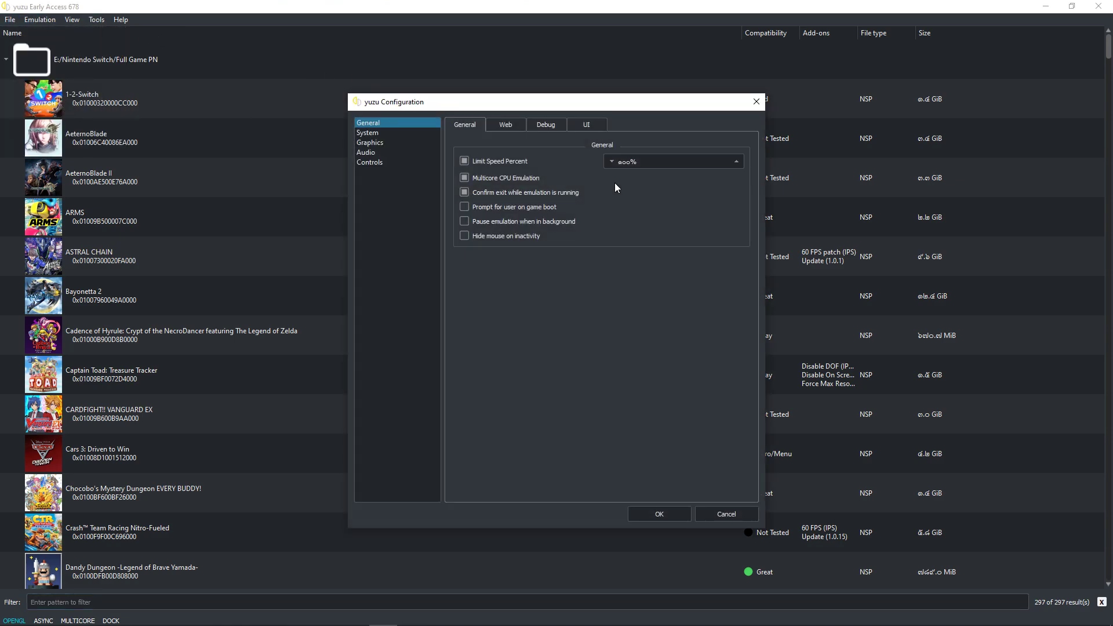
pyautogui.moveTo(512, 109)
pyautogui.mouseDown()
pyautogui.moveTo(480, 116)
pyautogui.moveTo(528, 110)
pyautogui.mouseUp()
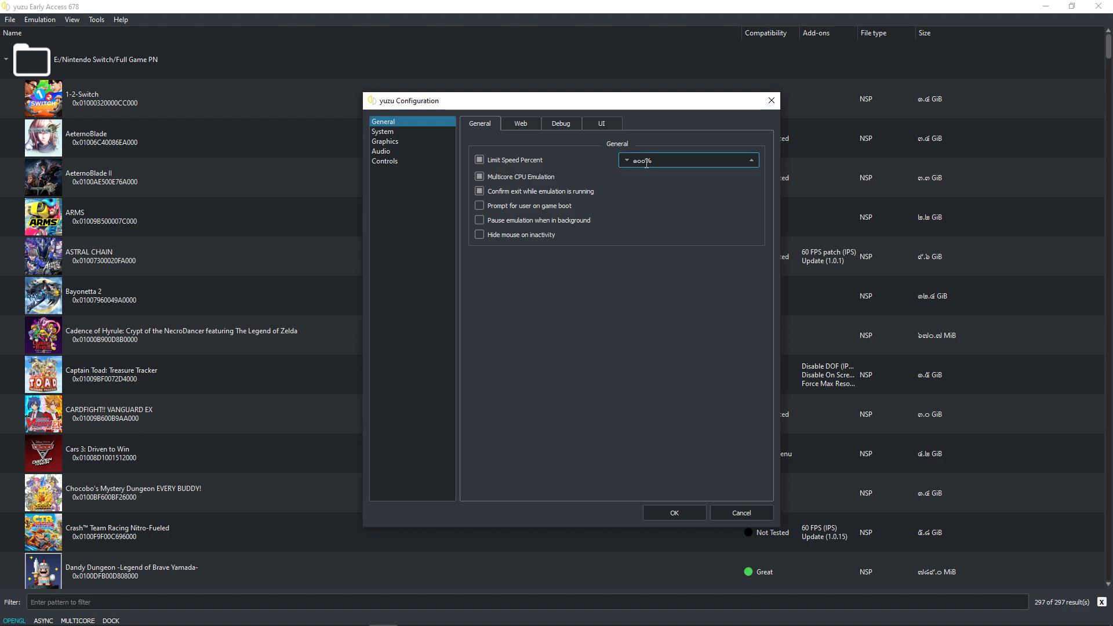
pyautogui.moveTo(645, 163); pyautogui.dragTo(631, 165)
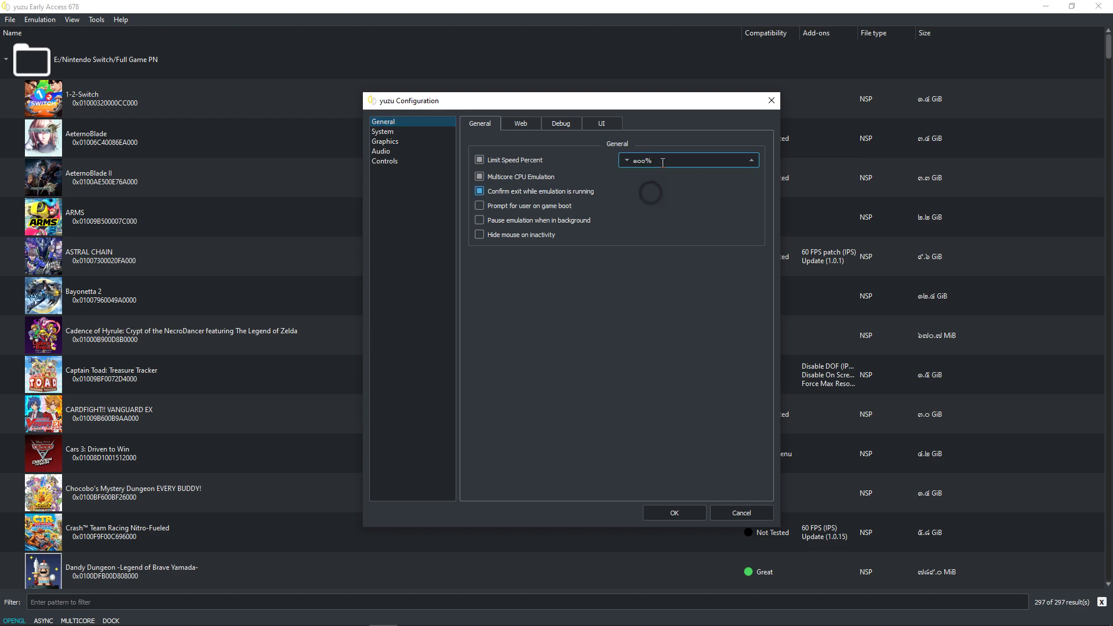
pyautogui.click(509, 160)
pyautogui.click(509, 160)
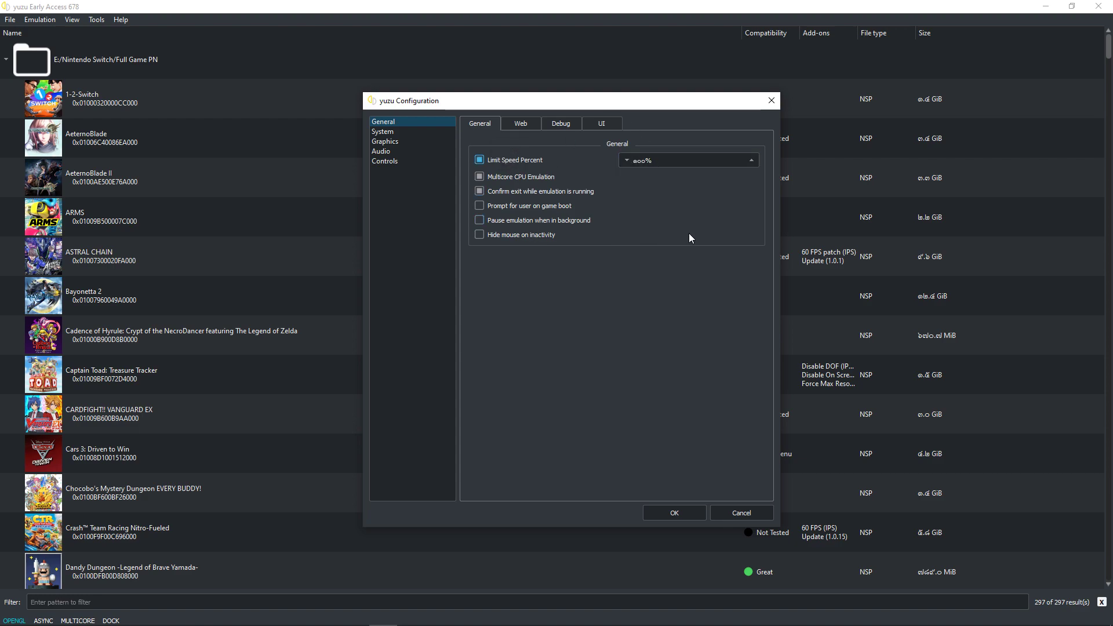
pyautogui.click(519, 177)
pyautogui.click(525, 178)
# Step: Examine the Web service and telemetry settings and the Debug settings in the General configuration
pyautogui.click(521, 123)
pyautogui.click(554, 124)
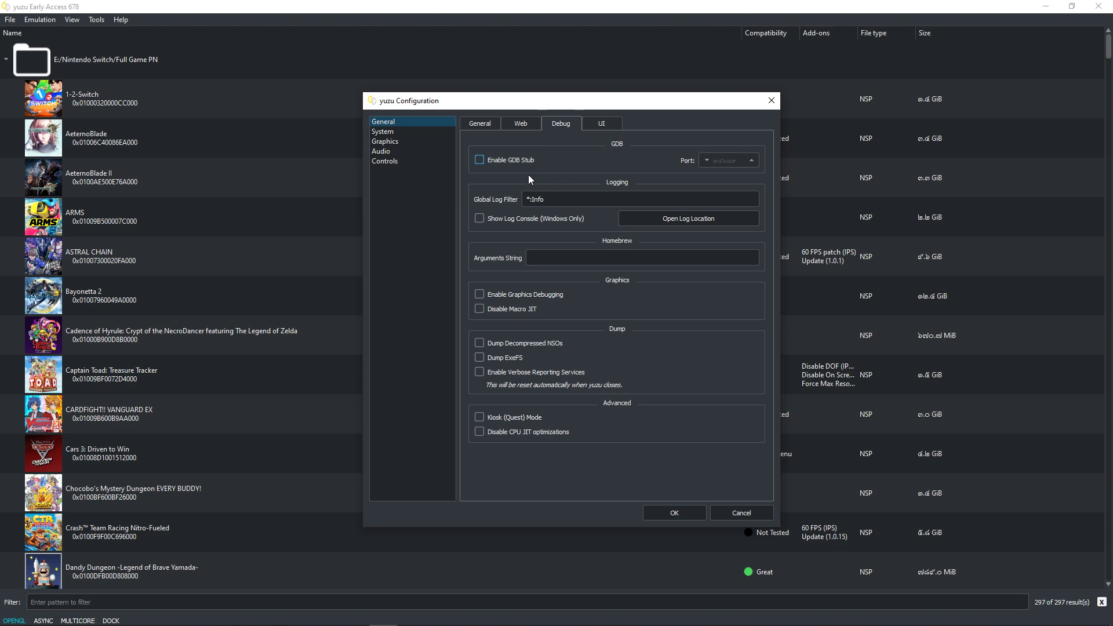
pyautogui.click(526, 131)
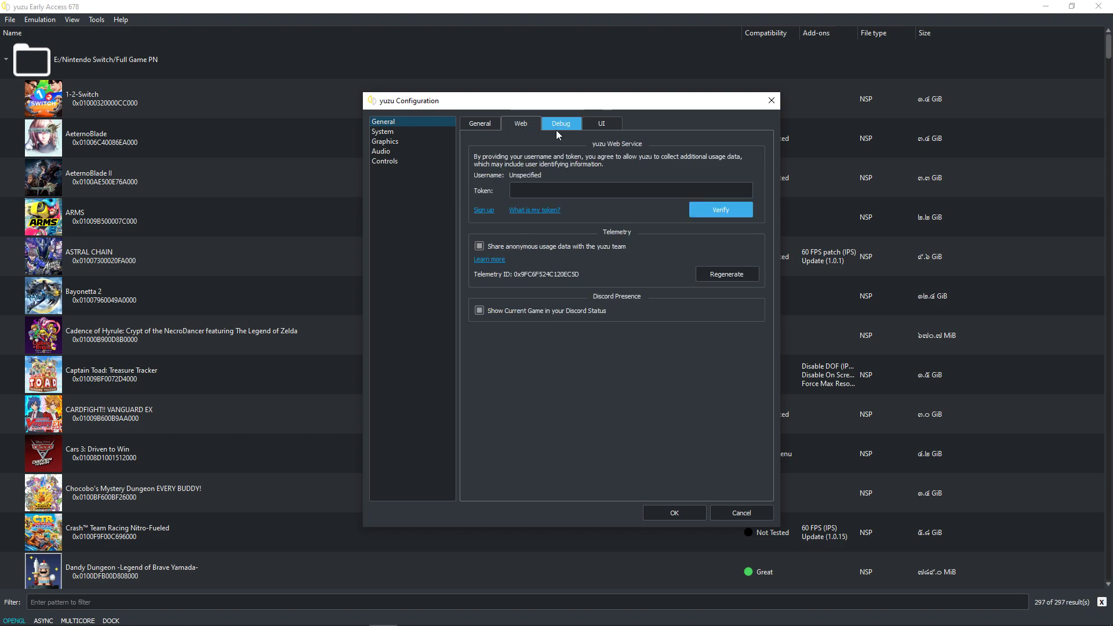
pyautogui.click(555, 130)
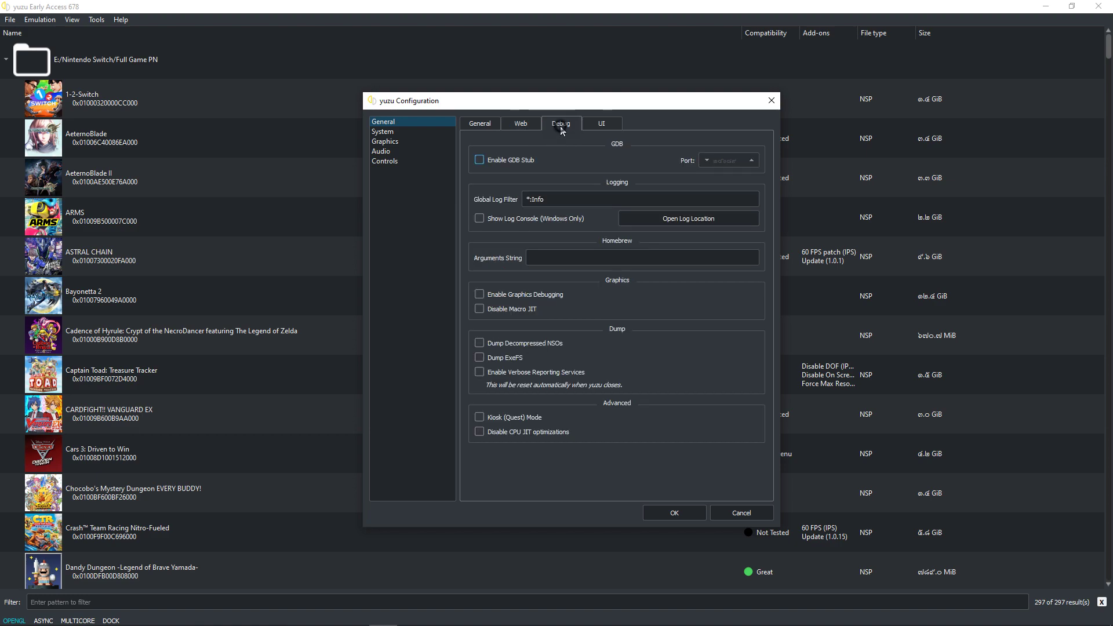
# Step: Set the interface theme to Light, apply it, and view the game list with it
pyautogui.click(603, 124)
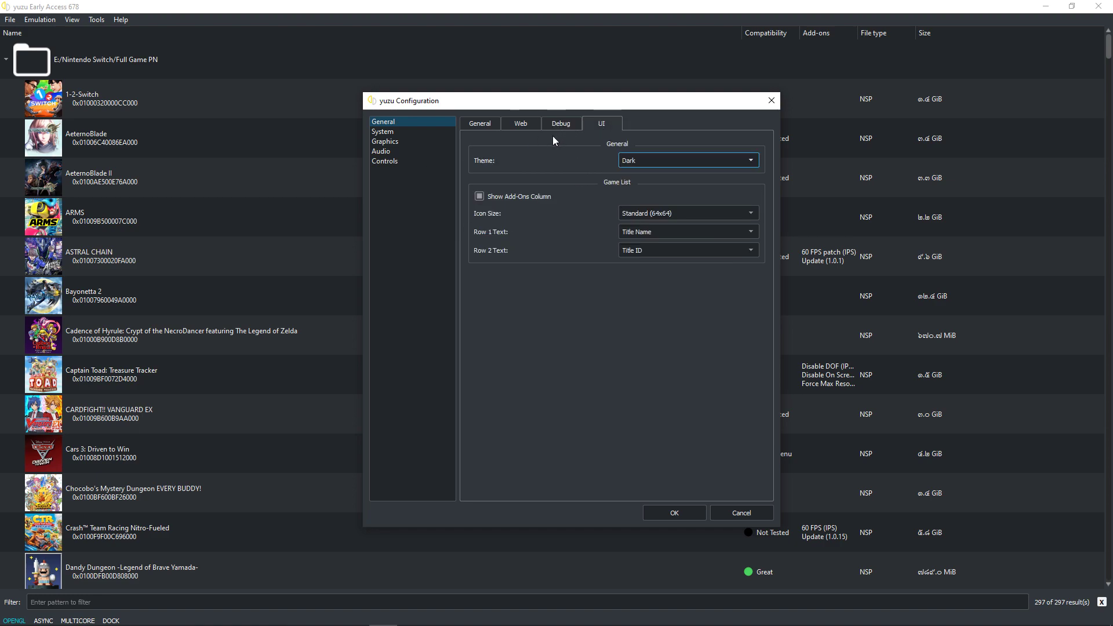
pyautogui.click(648, 162)
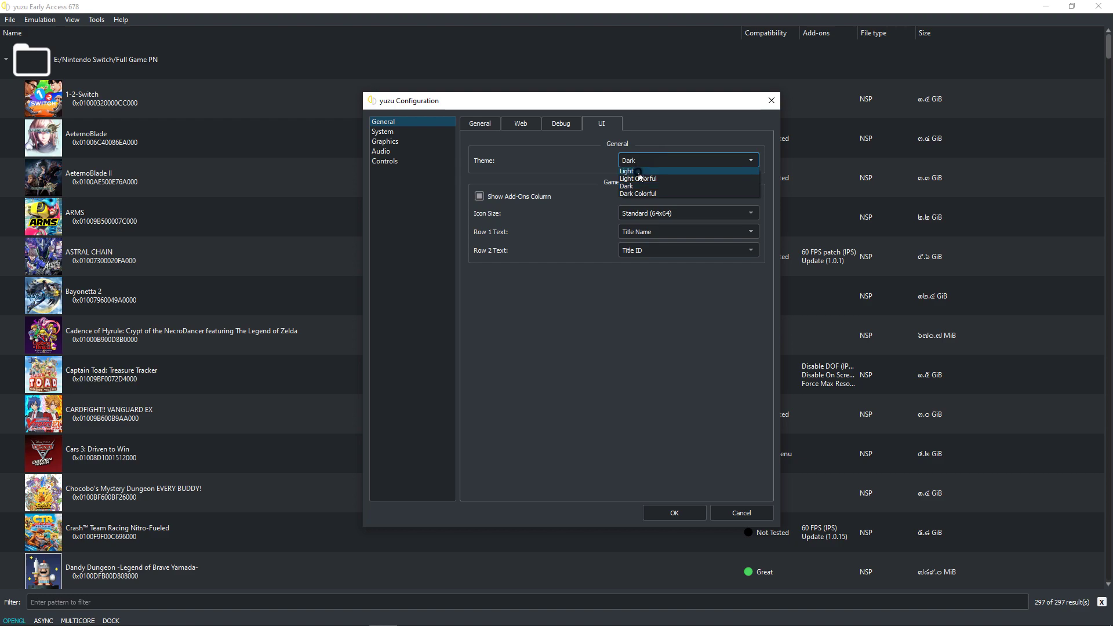
pyautogui.click(638, 171)
pyautogui.click(664, 164)
pyautogui.click(638, 171)
pyautogui.click(658, 515)
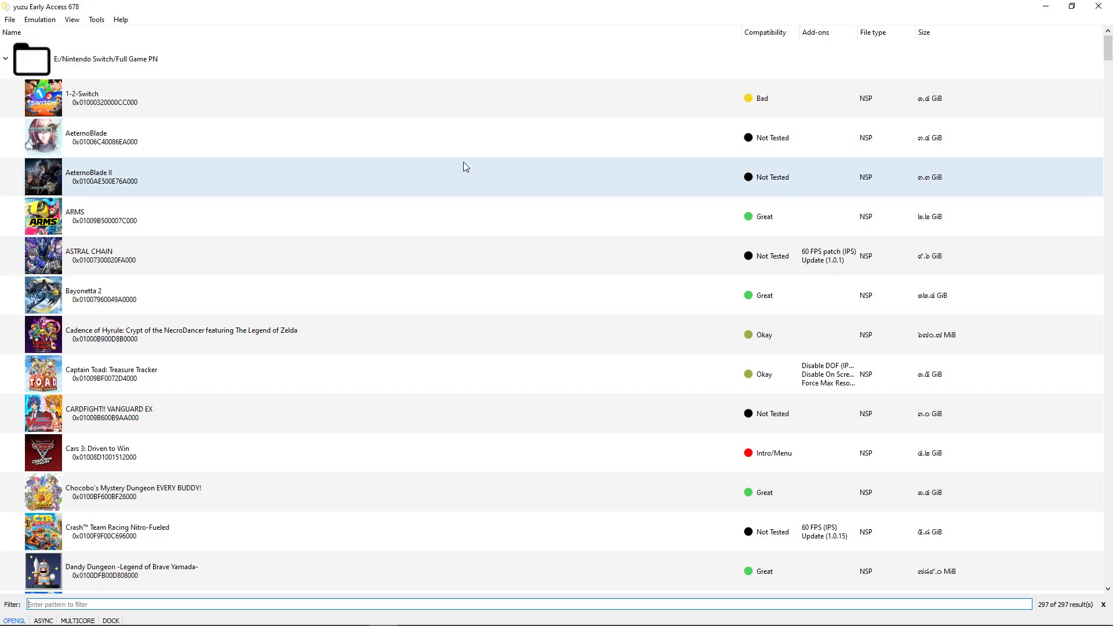
pyautogui.scroll(-5, 460, 156)
# Step: Reopen the configuration and restore the interface theme to Dark
pyautogui.click(40, 20)
pyautogui.press('Escape')
pyautogui.press('Down')
pyautogui.press('Up')
pyautogui.press('Return')
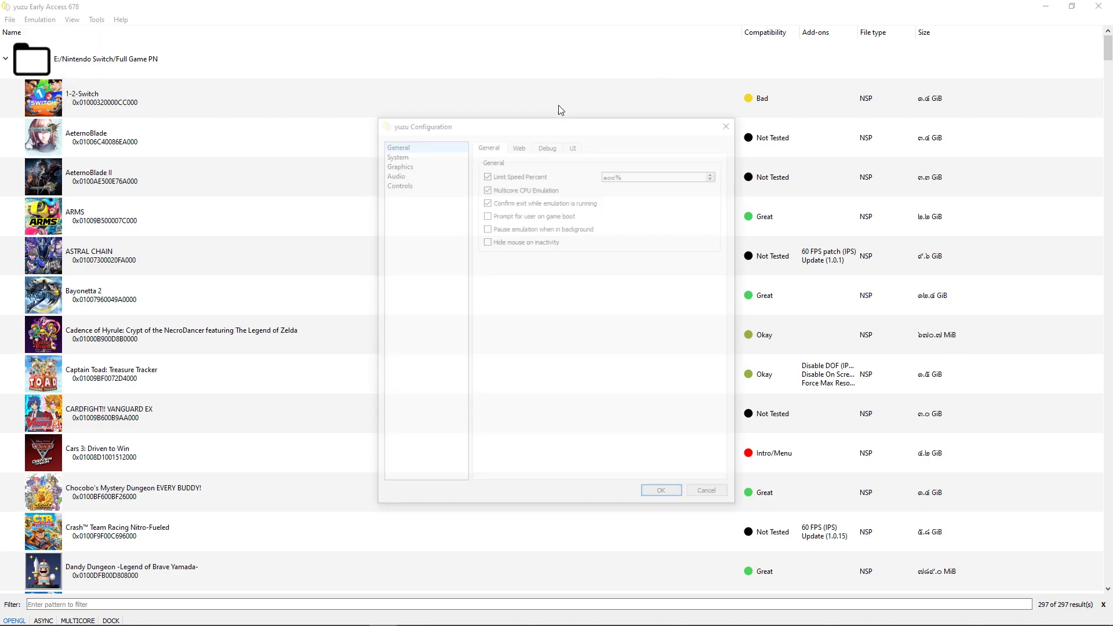
pyautogui.click(572, 143)
pyautogui.click(621, 174)
pyautogui.click(616, 196)
pyautogui.click(664, 497)
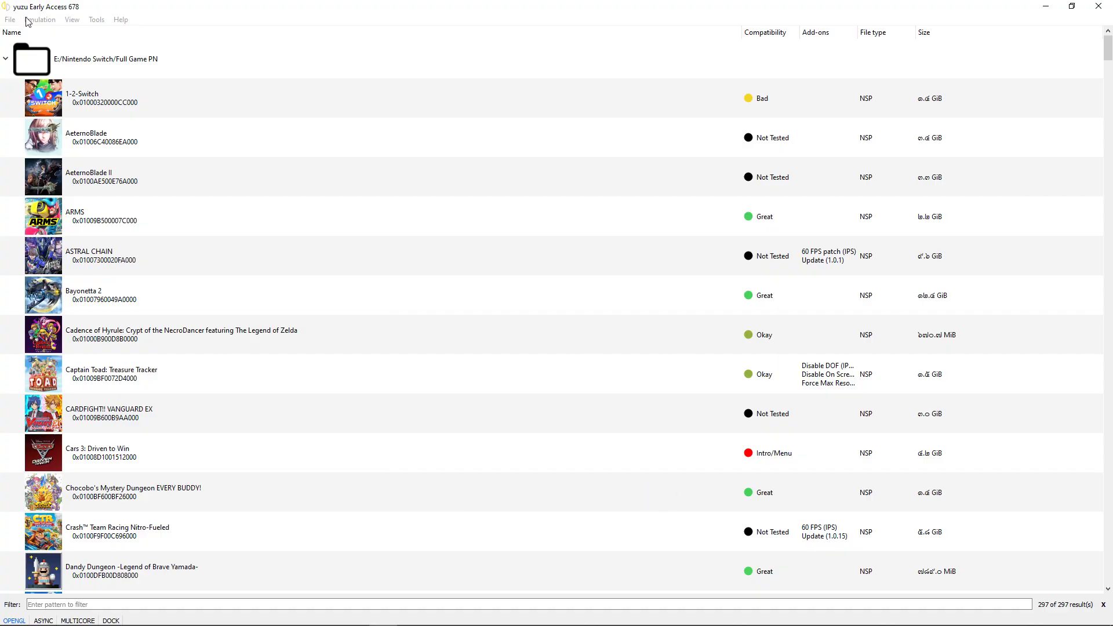
# Step: Open the System settings in the configuration and look through the Time Zone choices, keeping Auto
pyautogui.click(39, 19)
pyautogui.click(61, 100)
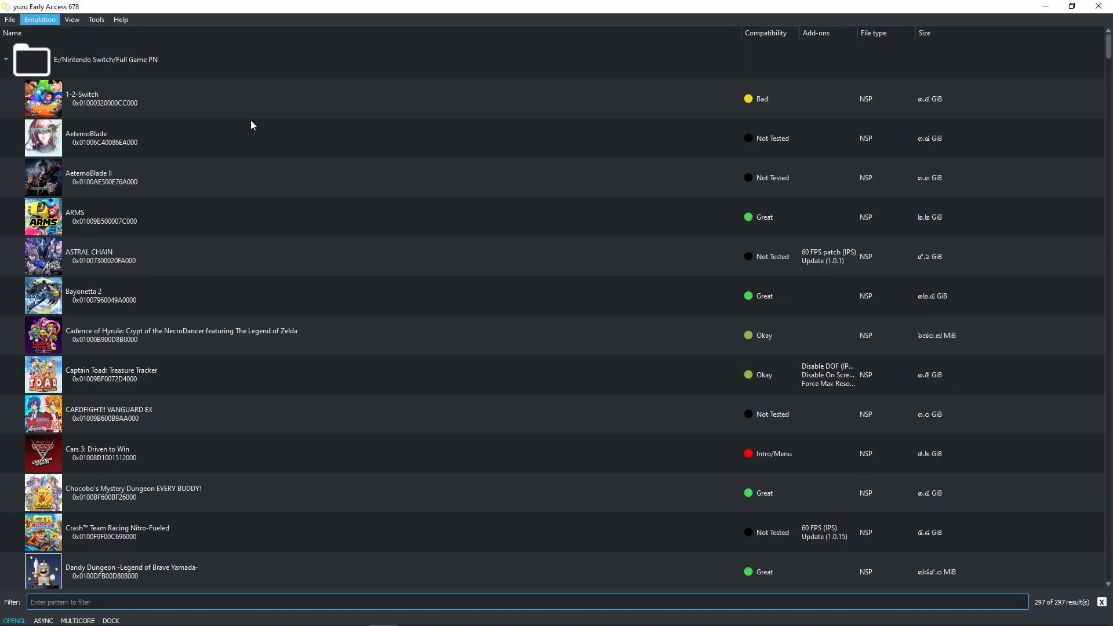
pyautogui.click(371, 133)
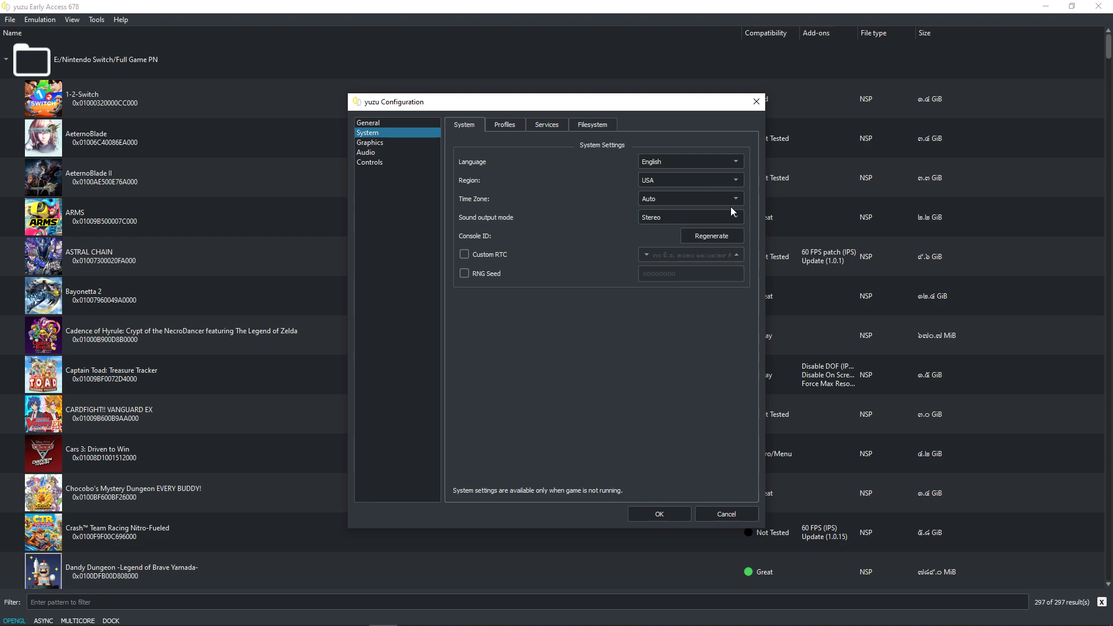
pyautogui.click(705, 201)
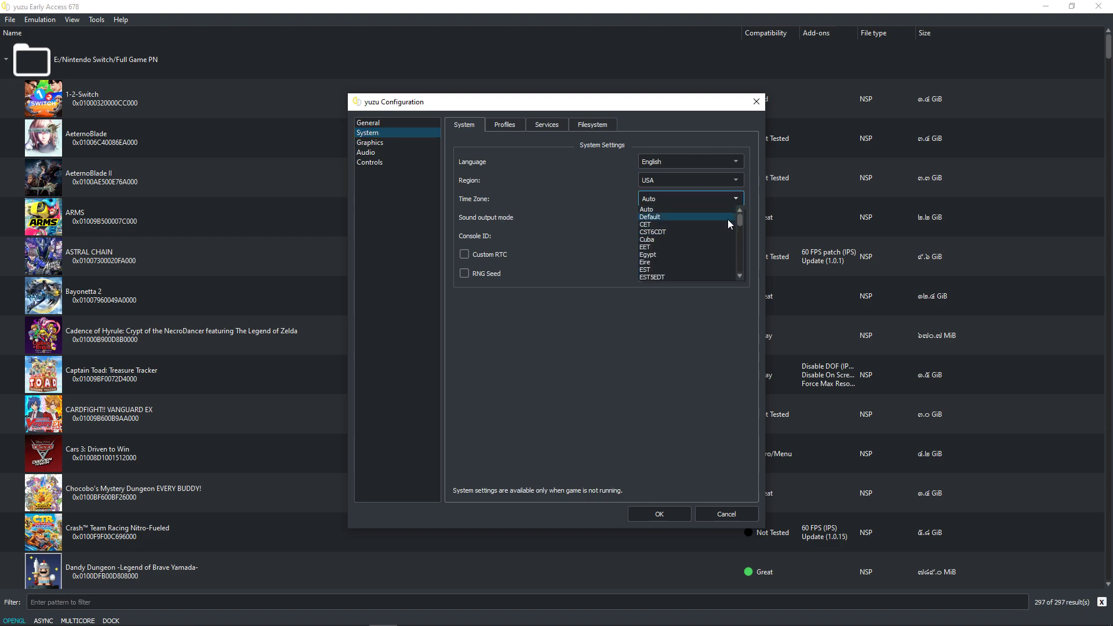
pyautogui.moveTo(742, 219)
pyautogui.mouseDown()
pyautogui.moveTo(743, 266)
pyautogui.moveTo(743, 213)
pyautogui.mouseUp()
pyautogui.click(722, 198)
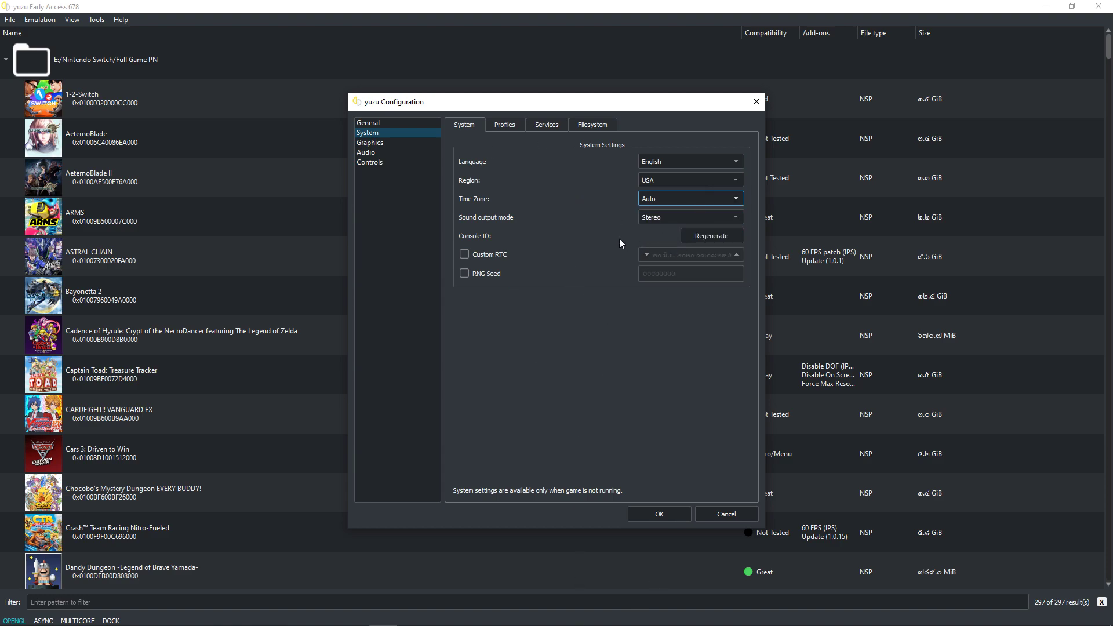
# Step: Look through the available choices for sound output mode, language and region, keeping Stereo, English and USA
pyautogui.click(662, 217)
pyautogui.click(662, 220)
pyautogui.click(663, 219)
pyautogui.click(661, 219)
pyautogui.click(674, 165)
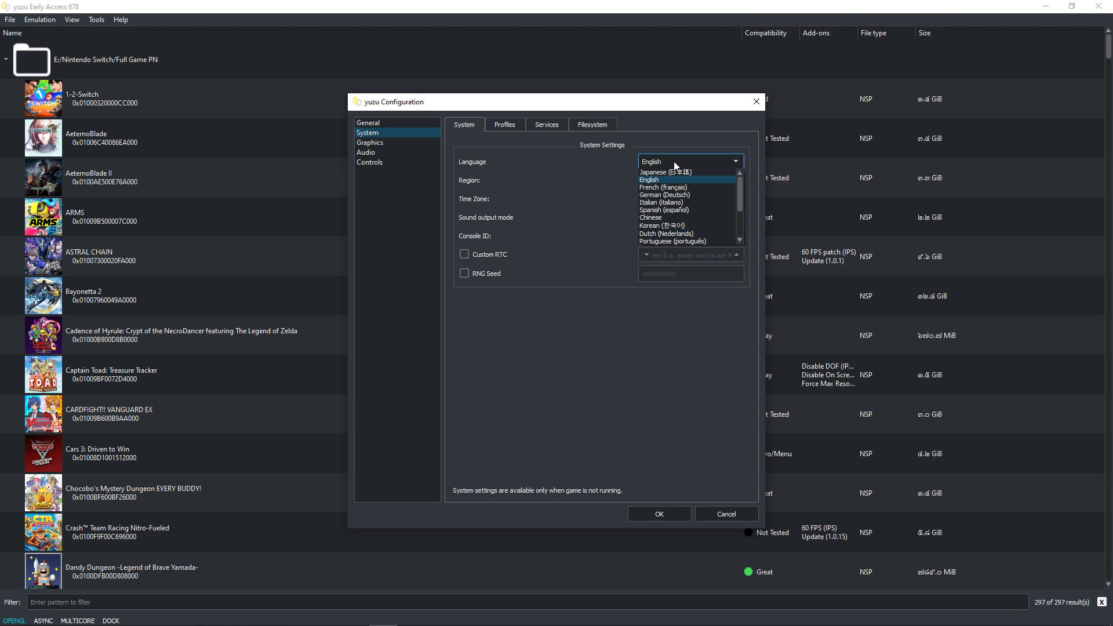
pyautogui.click(674, 163)
pyautogui.click(659, 179)
pyautogui.click(660, 180)
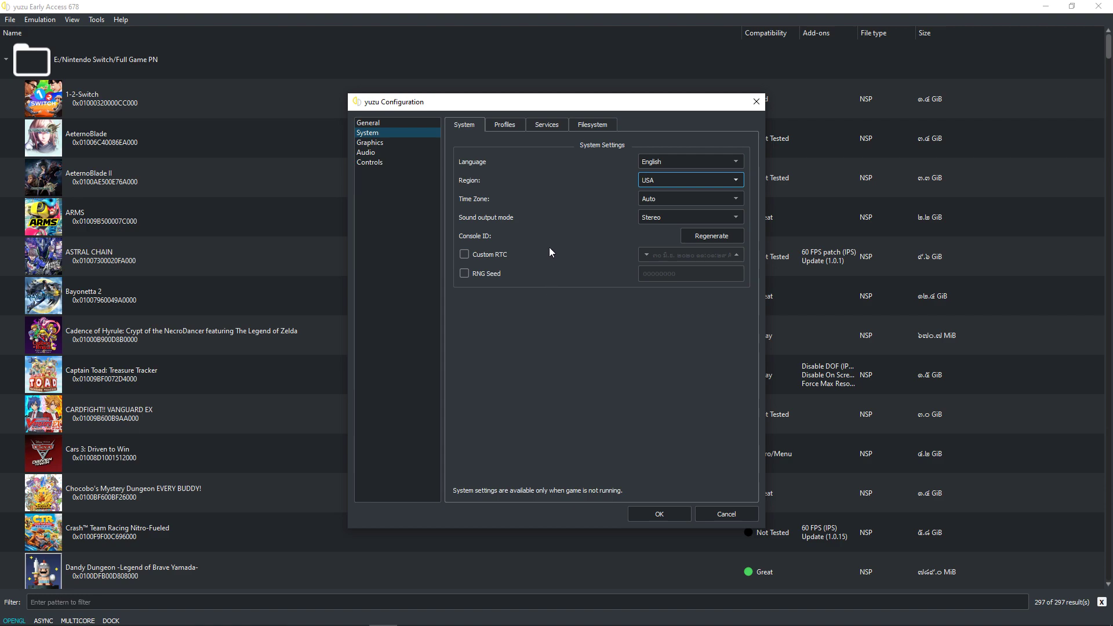
# Step: Enable Custom RTC, try out its date and time fields, and turn Custom RTC off again
pyautogui.click(495, 256)
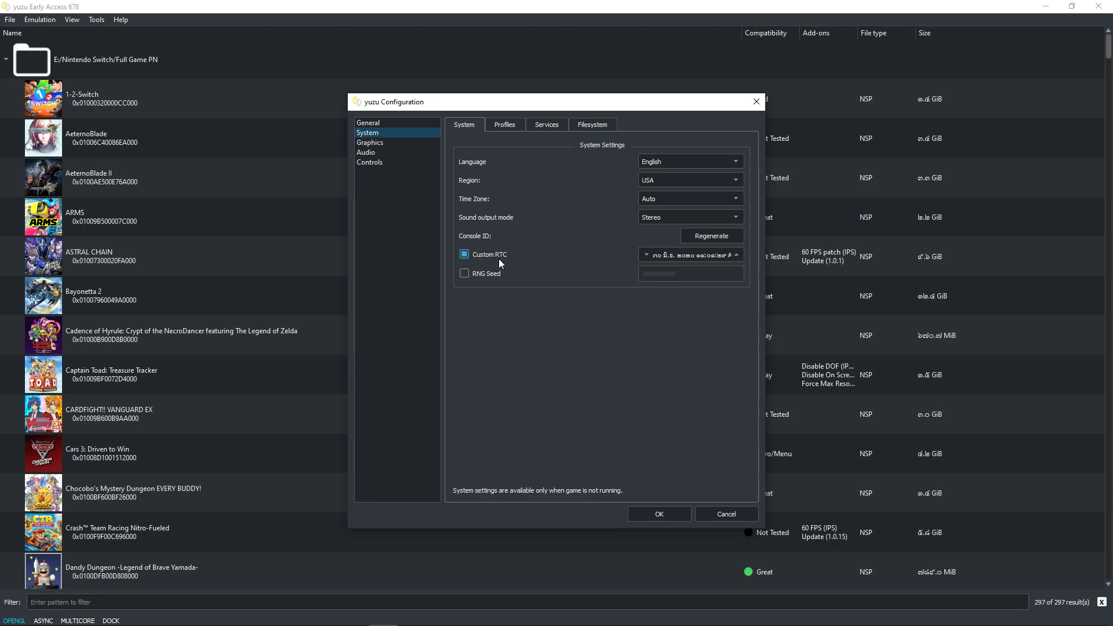
pyautogui.click(660, 255)
pyautogui.click(661, 256)
pyautogui.click(661, 256)
pyautogui.click(687, 255)
pyautogui.click(704, 256)
pyautogui.moveTo(703, 255); pyautogui.dragTo(732, 256)
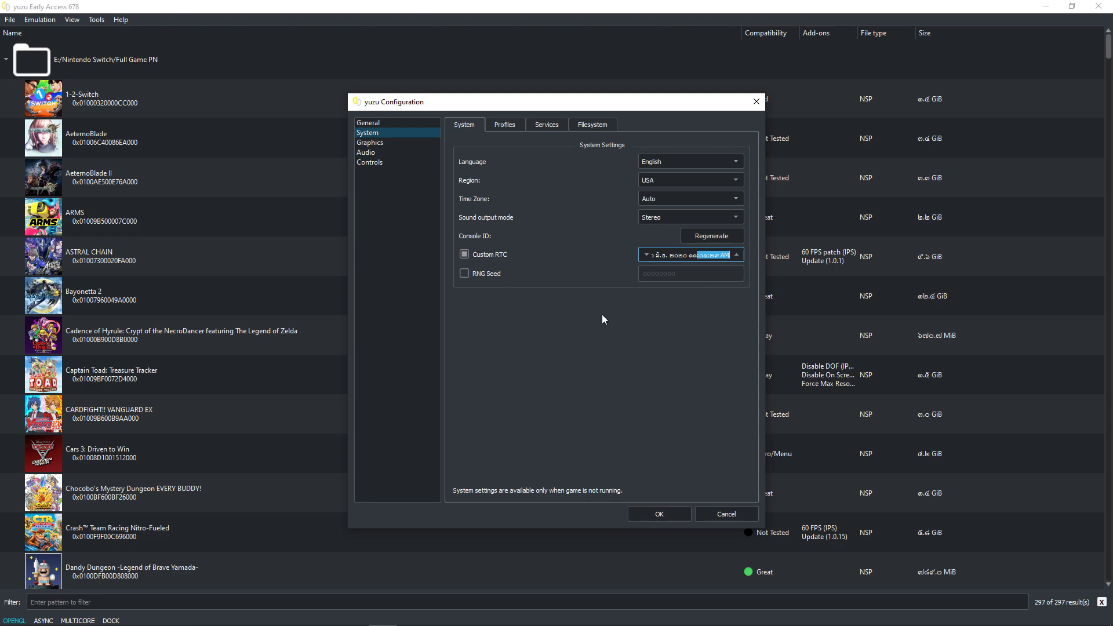
pyautogui.click(613, 257)
pyautogui.click(506, 255)
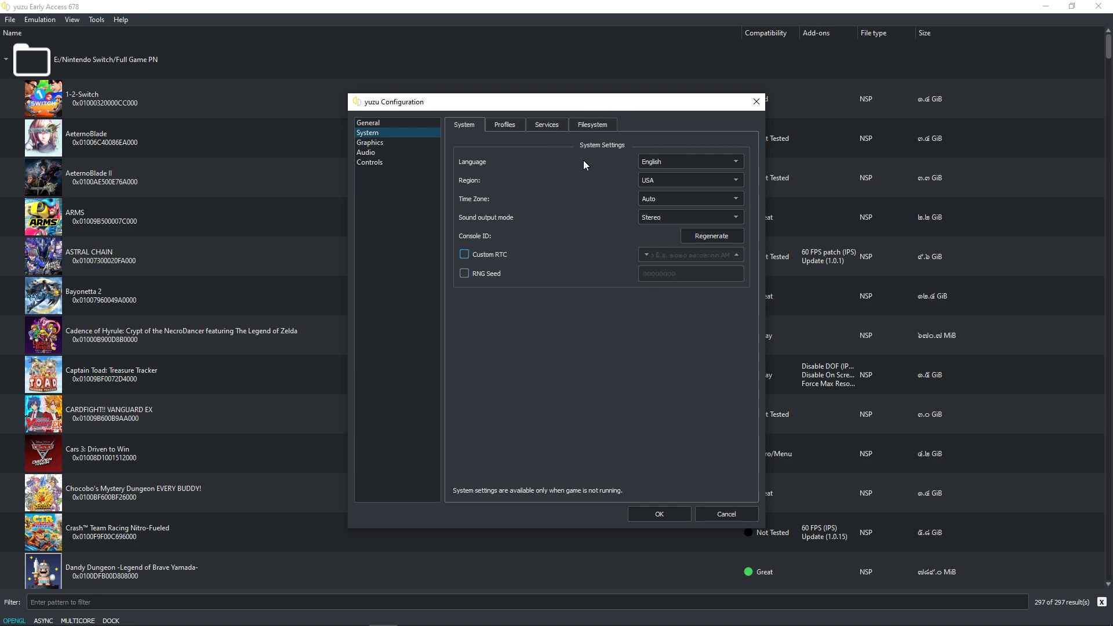
pyautogui.click(485, 253)
pyautogui.click(496, 256)
# Step: Open the profile manager and add a new user with the username seker2
pyautogui.click(512, 132)
pyautogui.click(568, 231)
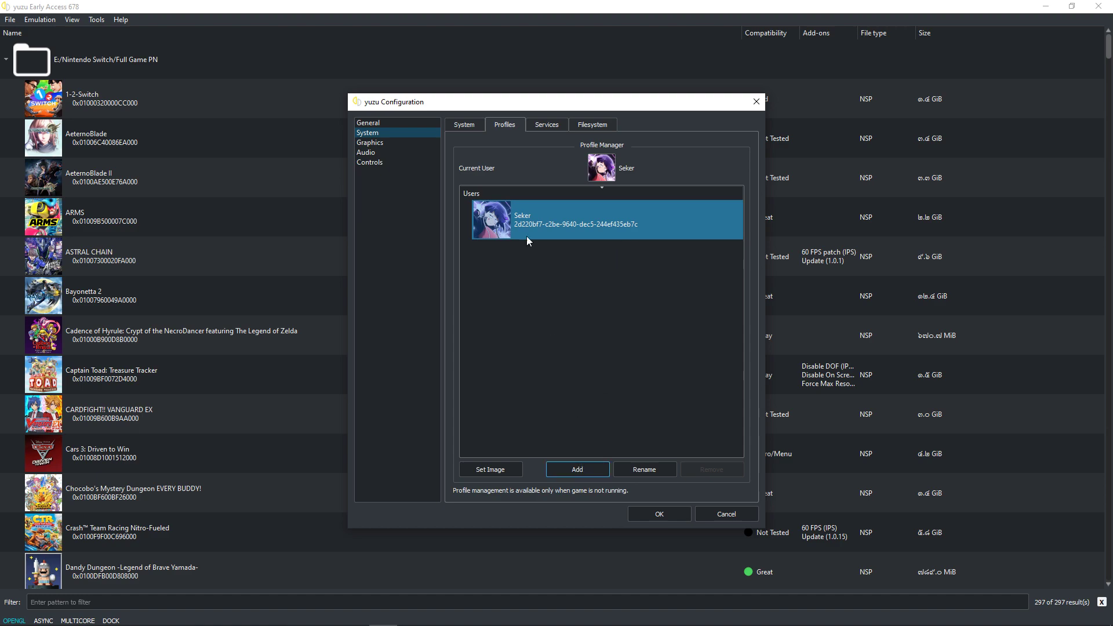
pyautogui.click(577, 471)
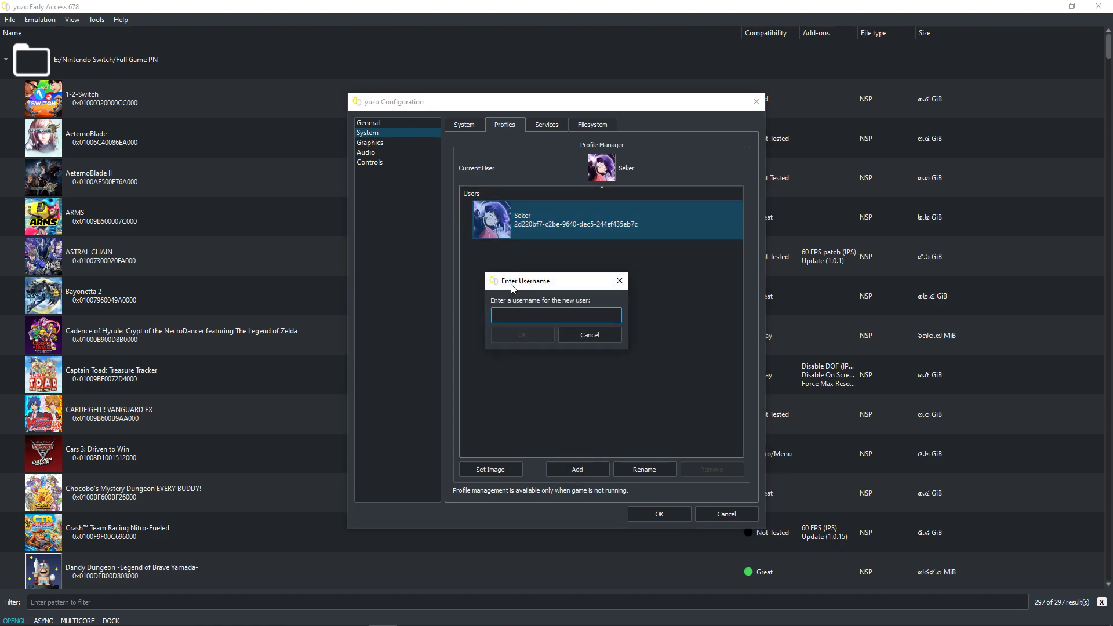
pyautogui.write('s')
pyautogui.press('BackSpace')
pyautogui.press('BackSpace')
pyautogui.write('ท')
pyautogui.press('BackSpace')
pyautogui.write('seker2')
pyautogui.click(519, 332)
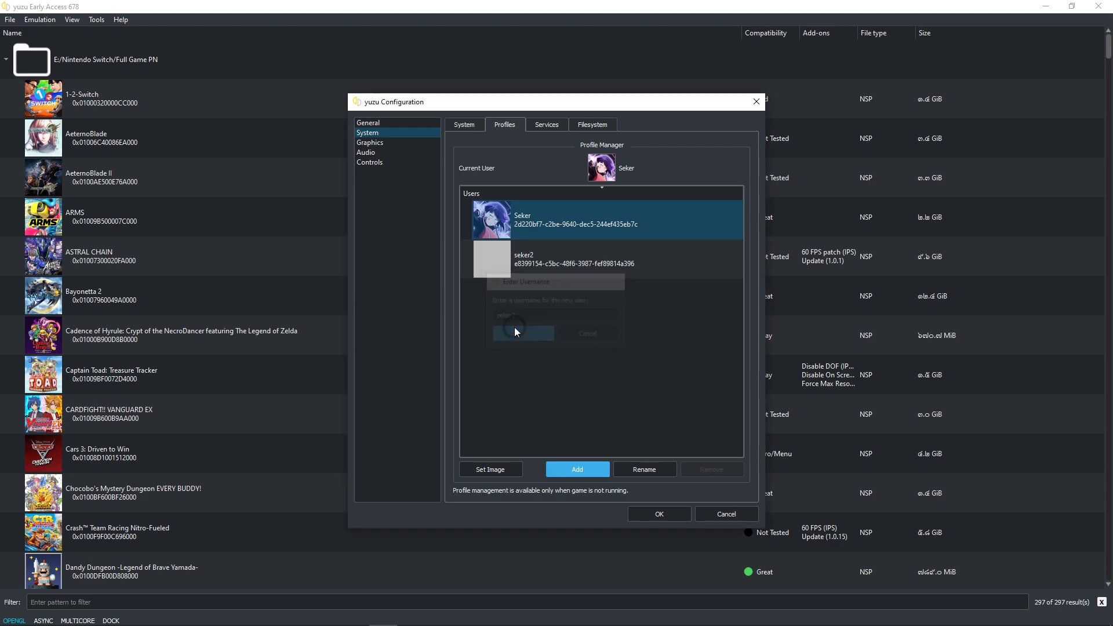
# Step: Switch the current user back and forth between the original profile and seker2, ending on the original profile
pyautogui.click(554, 267)
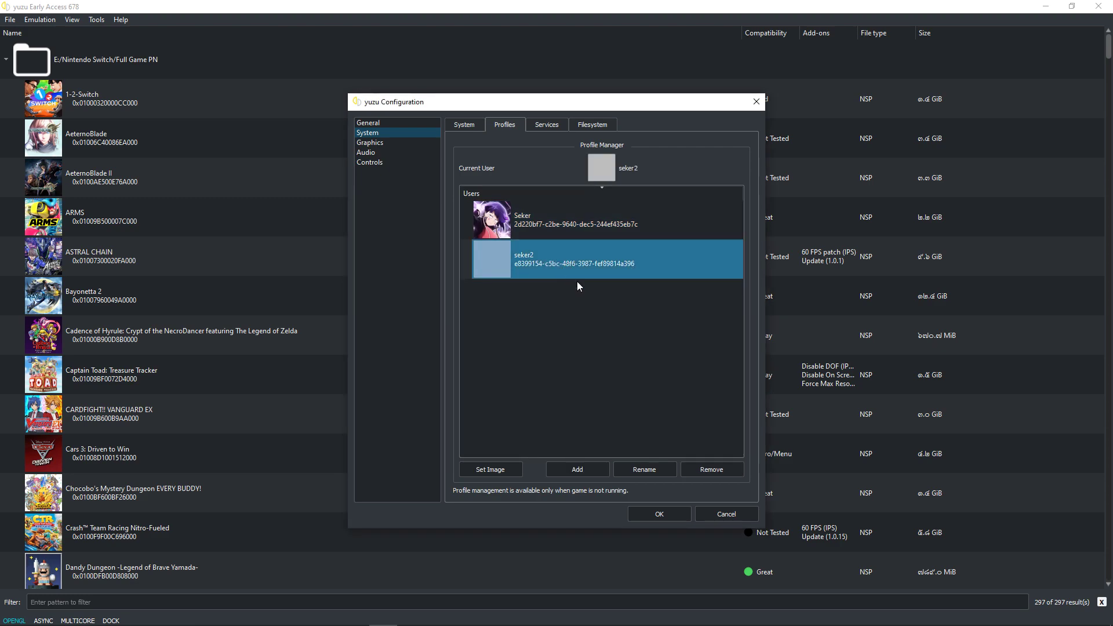
pyautogui.click(503, 229)
pyautogui.click(539, 259)
pyautogui.click(516, 227)
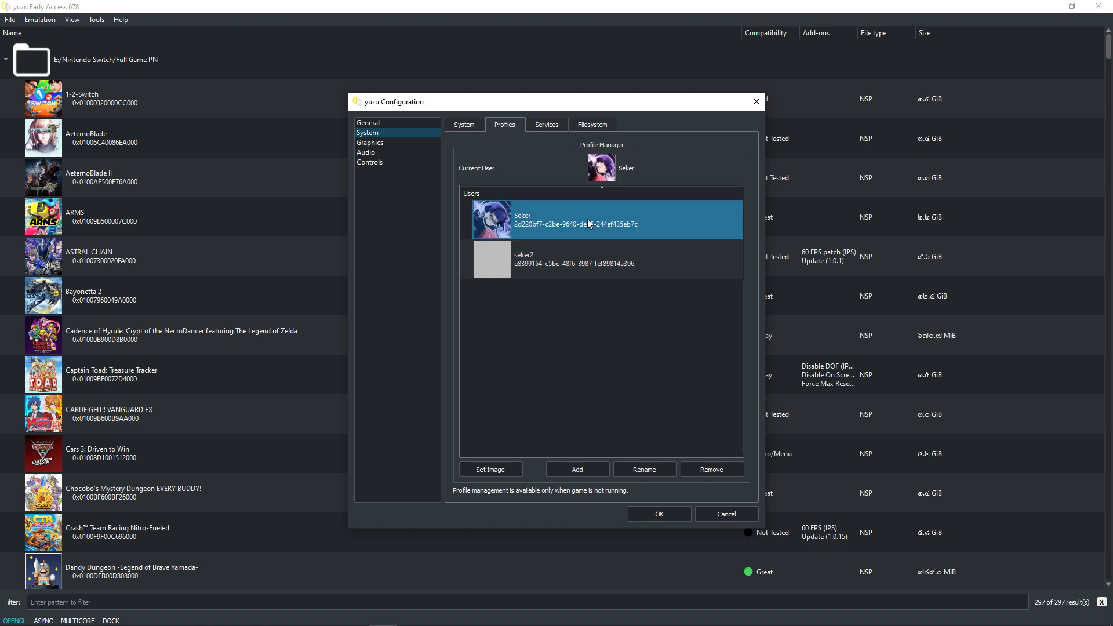
# Step: Select the seker2 profile and set its user image to imageproxy.jpg from the Pokemon Sword folder
pyautogui.click(563, 255)
pyautogui.click(490, 470)
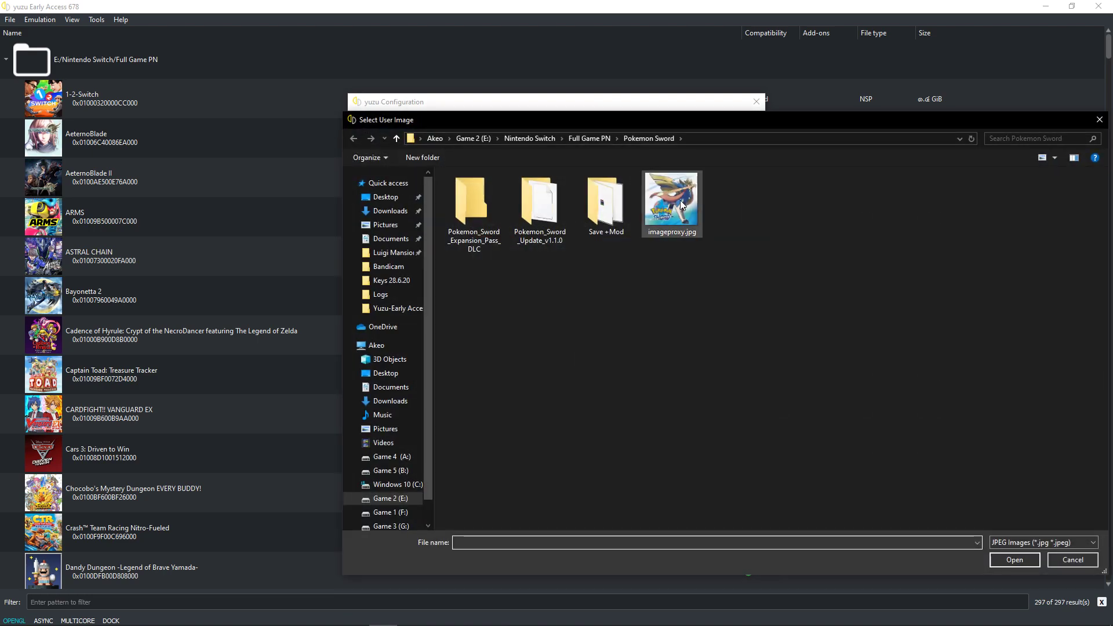
pyautogui.click(683, 205)
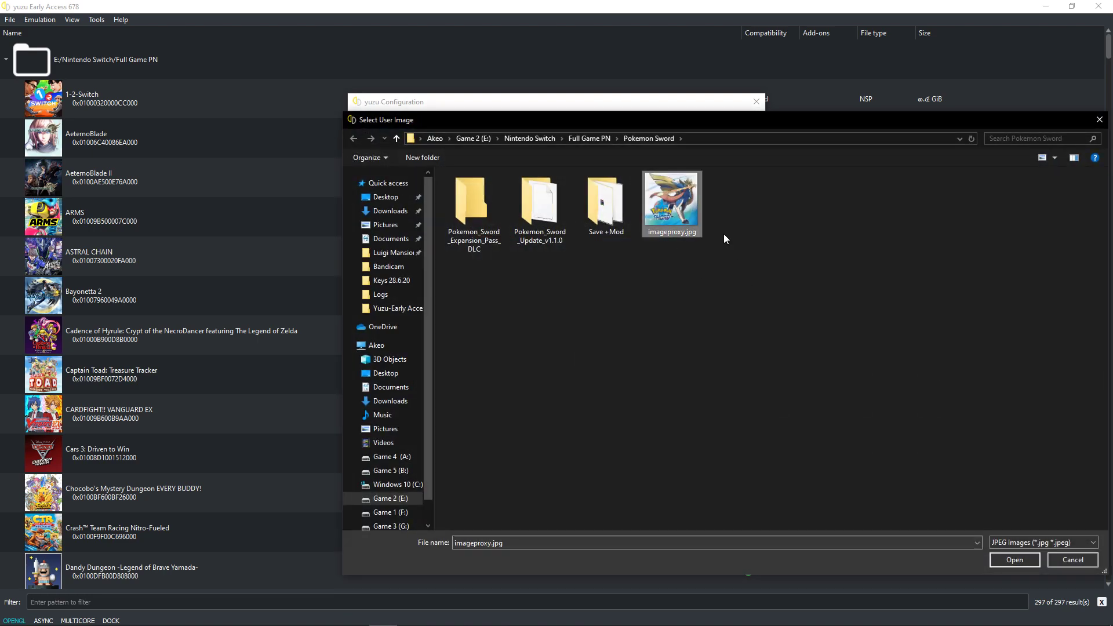
pyautogui.click(1014, 561)
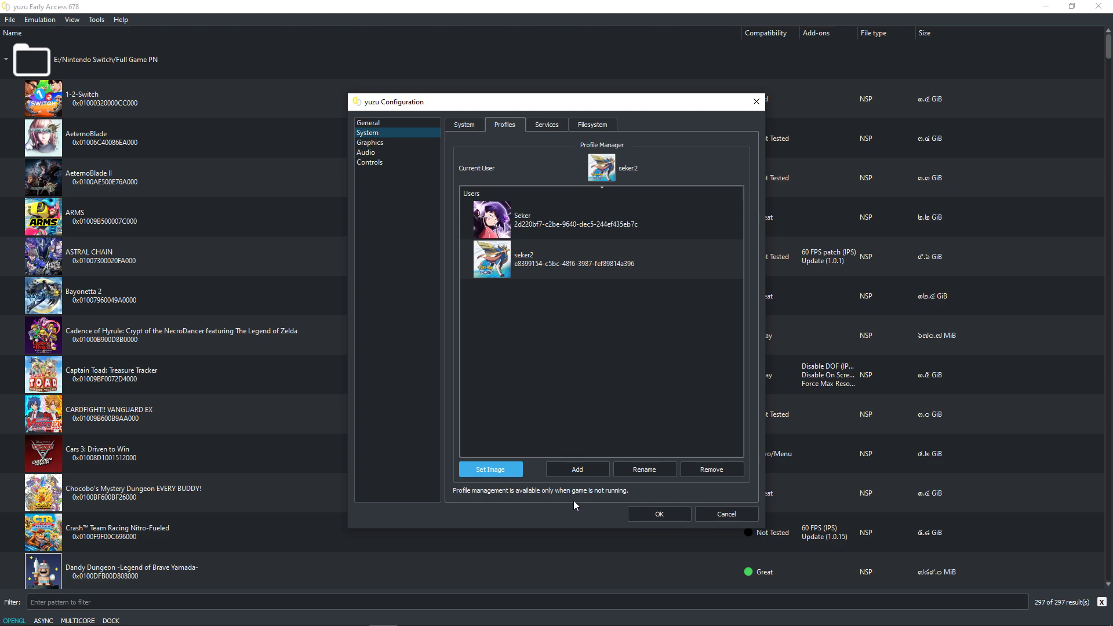
# Step: Remove the seker2 profile, confirm the deletion, and select the remaining user
pyautogui.click(545, 267)
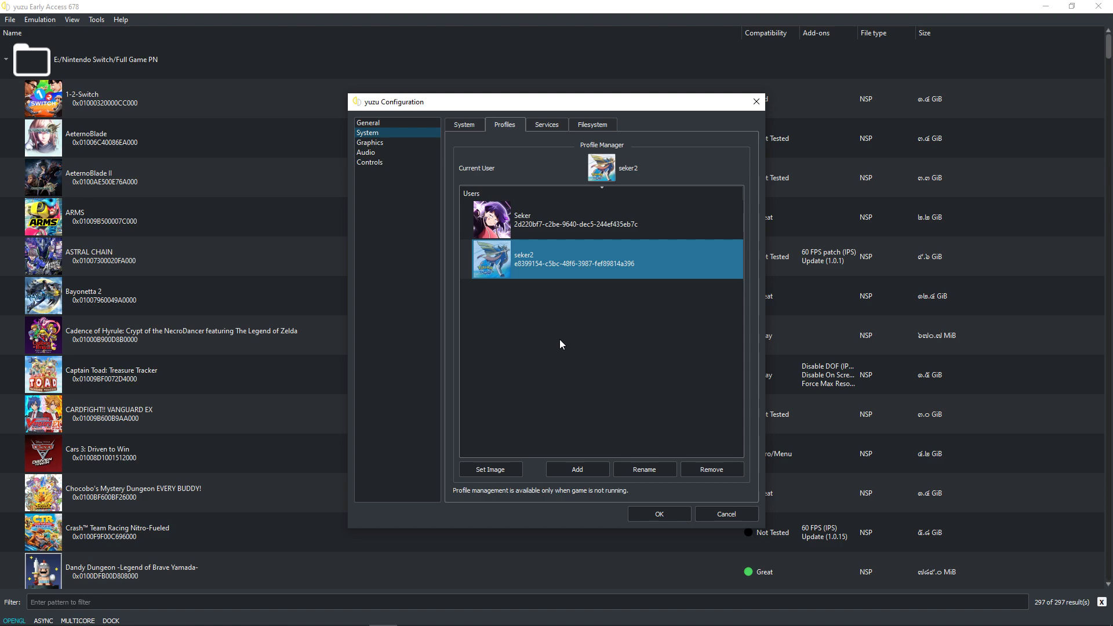
pyautogui.click(708, 469)
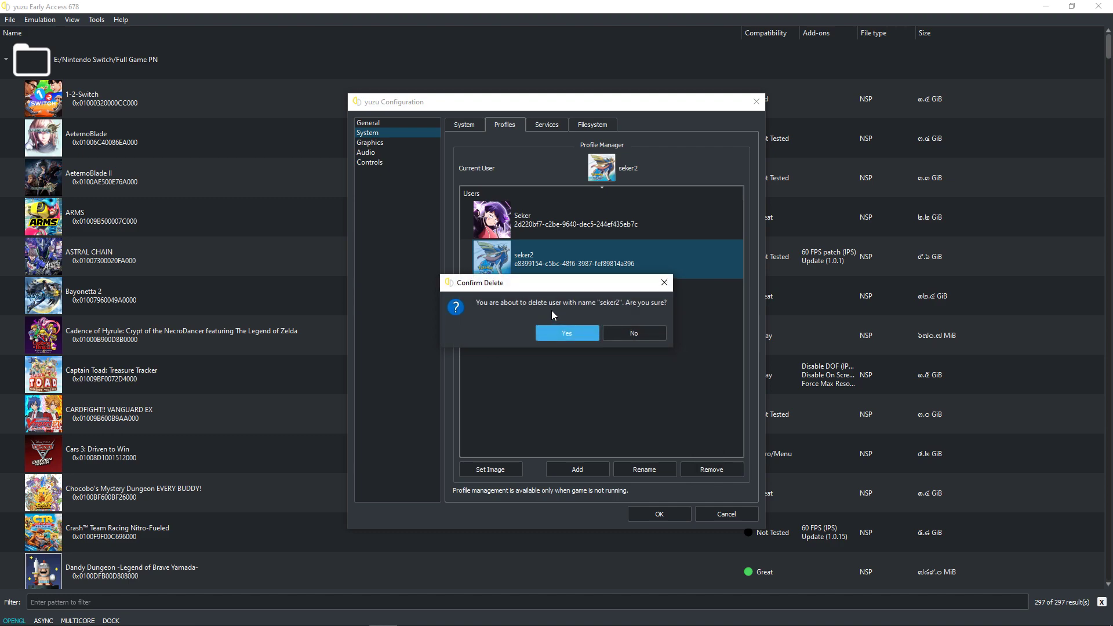
pyautogui.click(565, 332)
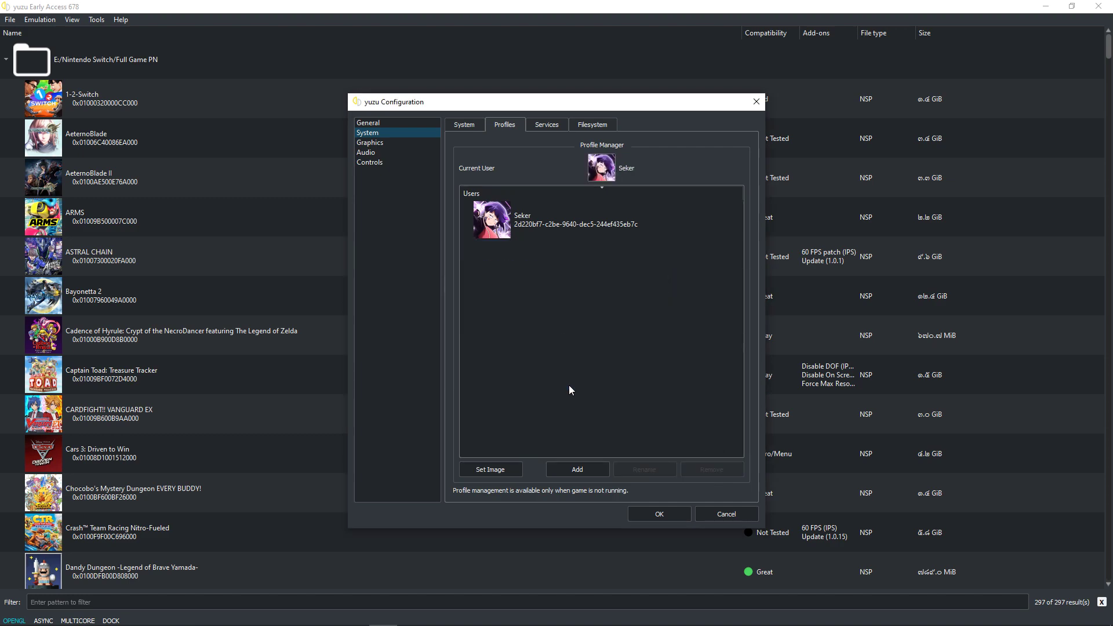
pyautogui.click(603, 228)
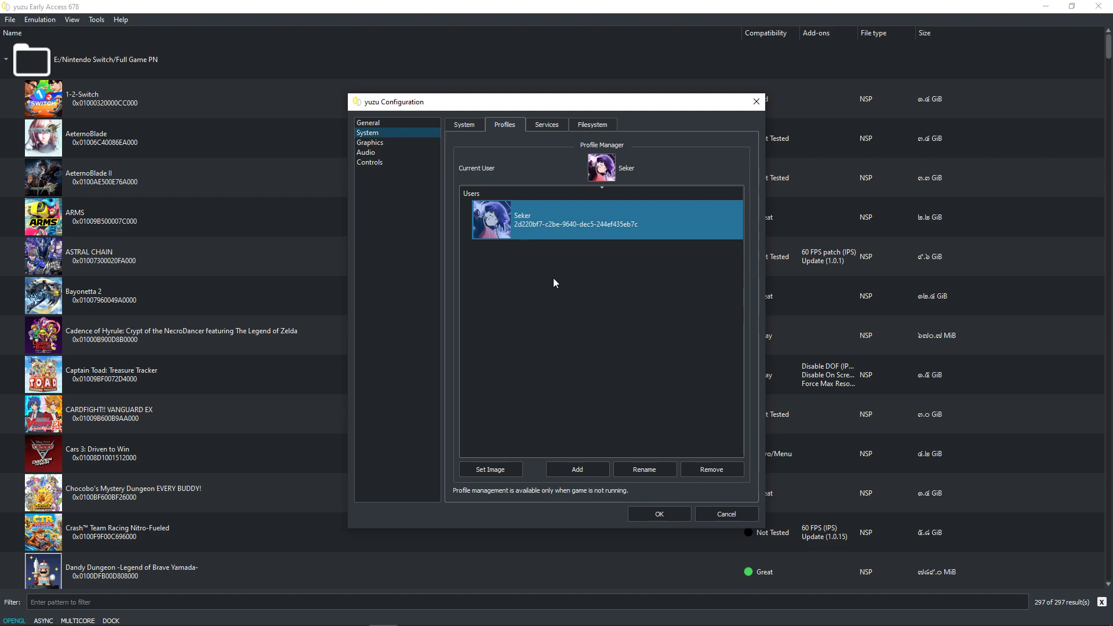
# Step: Open the Services settings and look through the BCAT Backend choices, keeping None
pyautogui.click(549, 133)
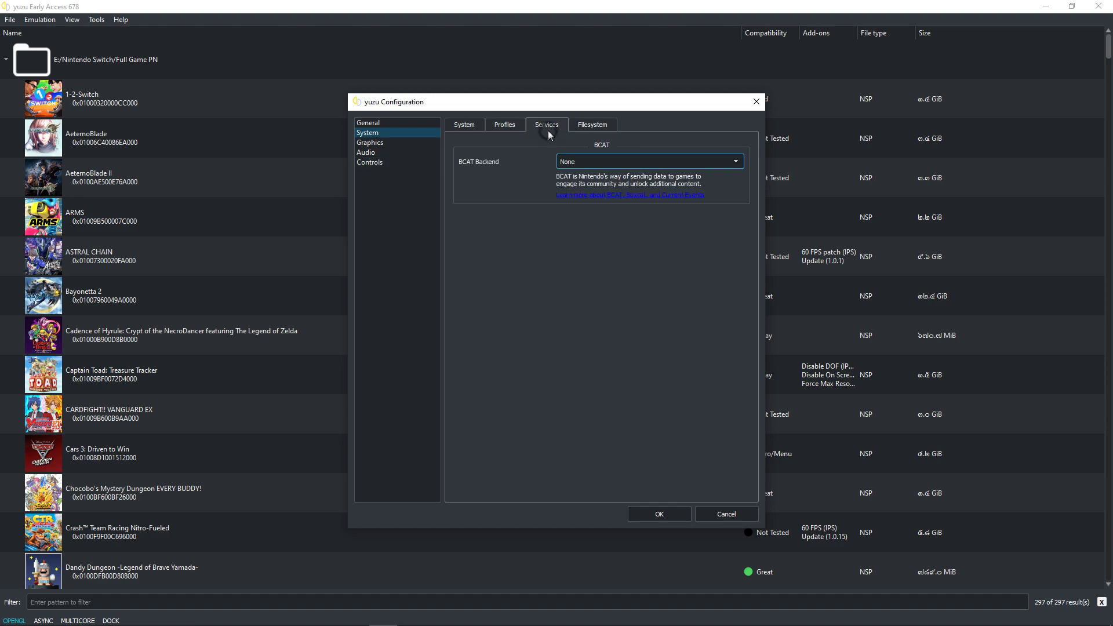
pyautogui.click(604, 163)
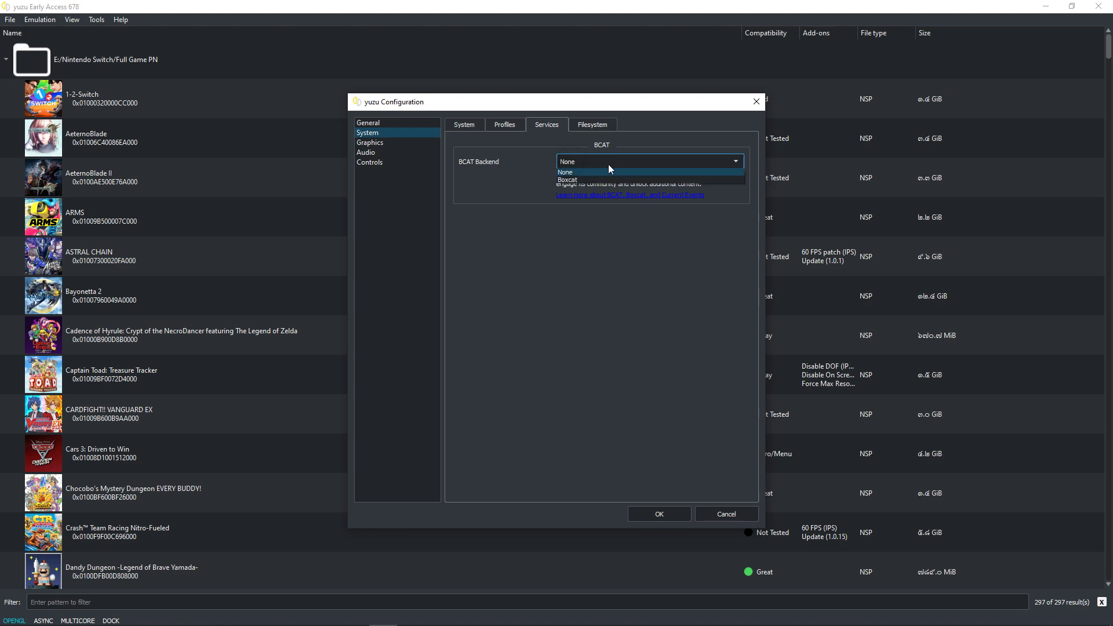
pyautogui.click(590, 167)
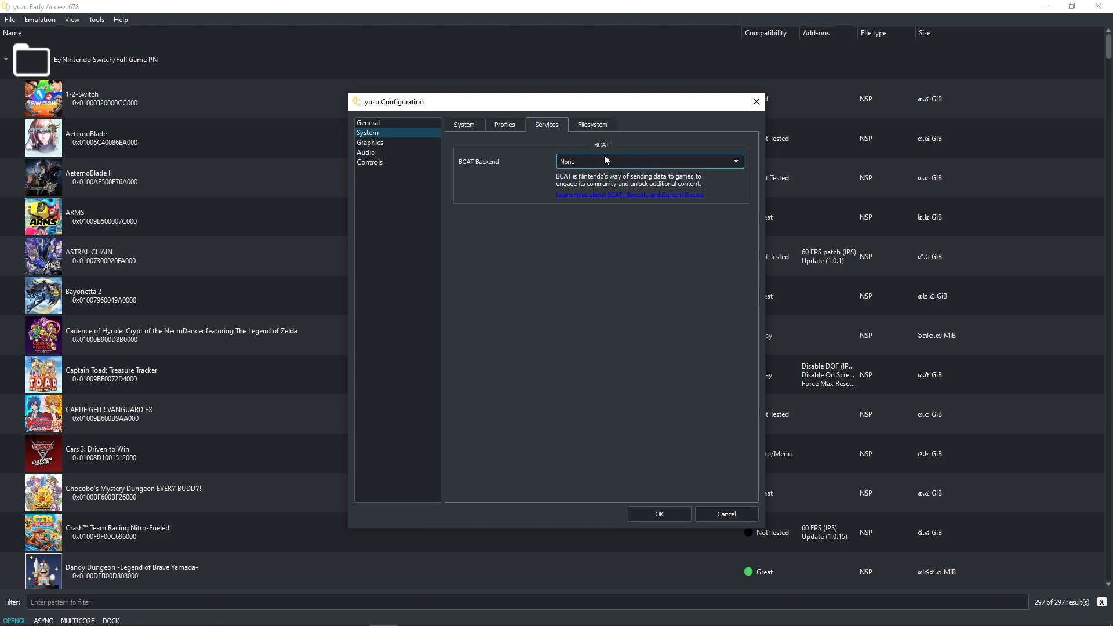
pyautogui.click(605, 159)
pyautogui.click(605, 161)
pyautogui.click(582, 162)
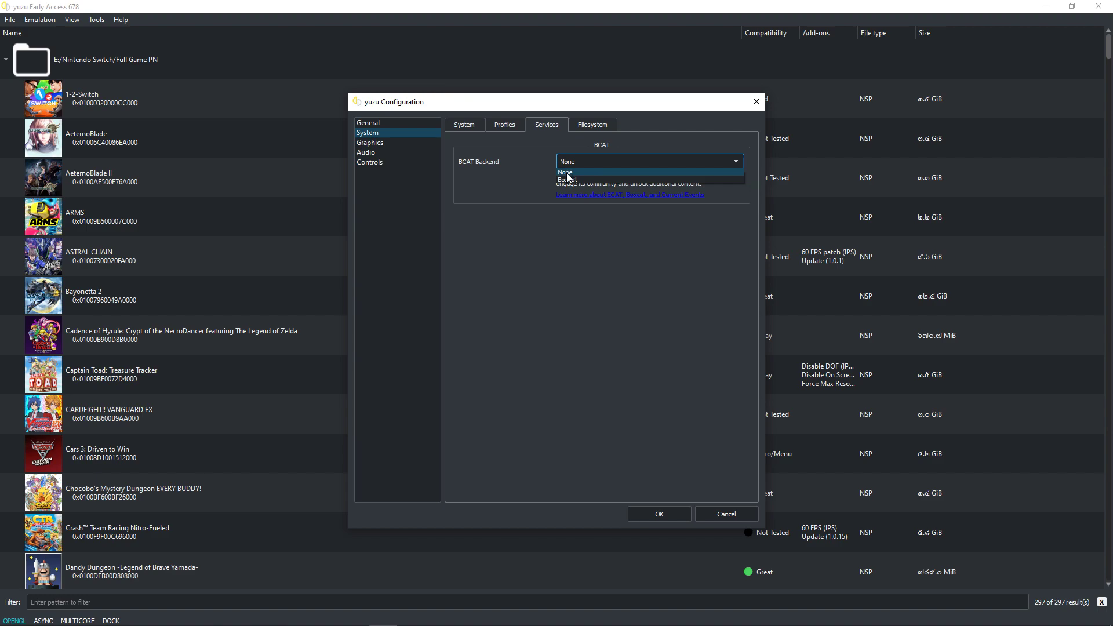
pyautogui.click(571, 171)
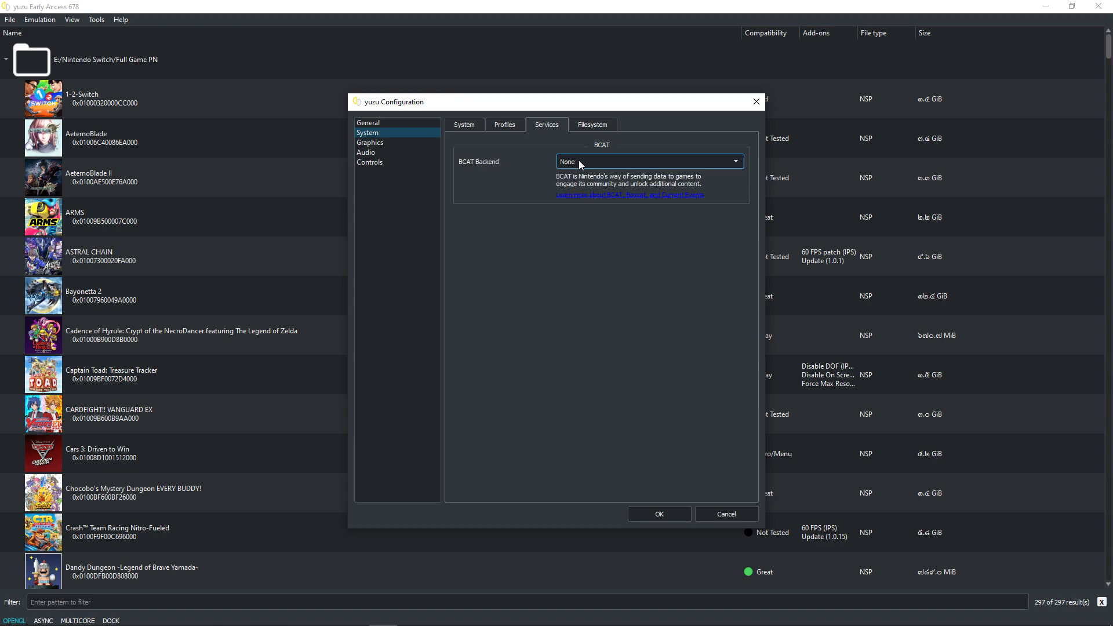
pyautogui.click(583, 163)
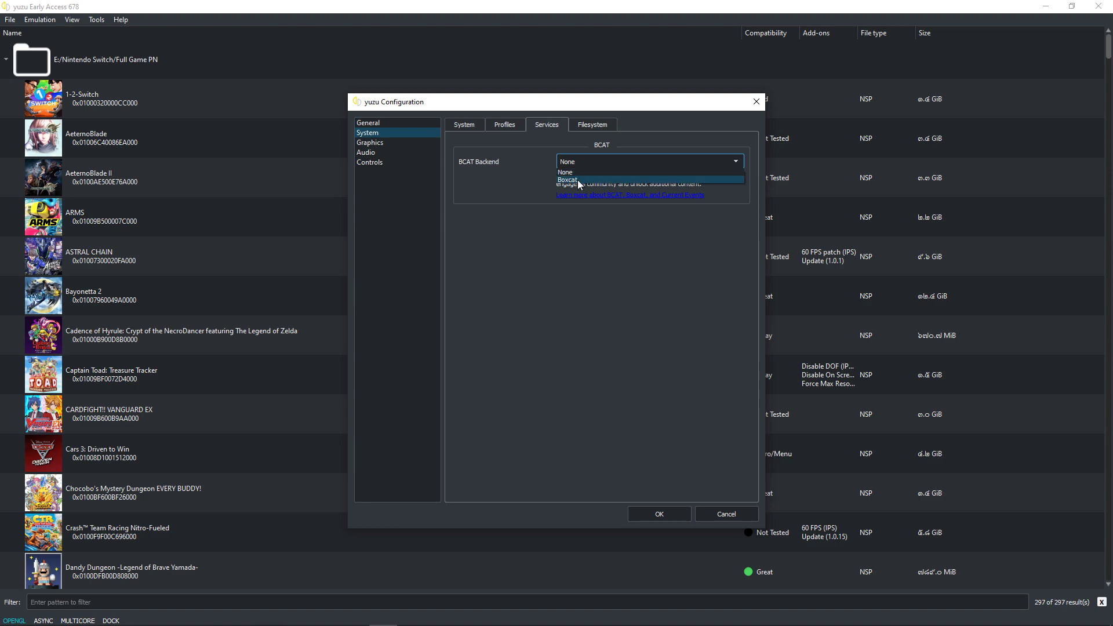
pyautogui.click(517, 168)
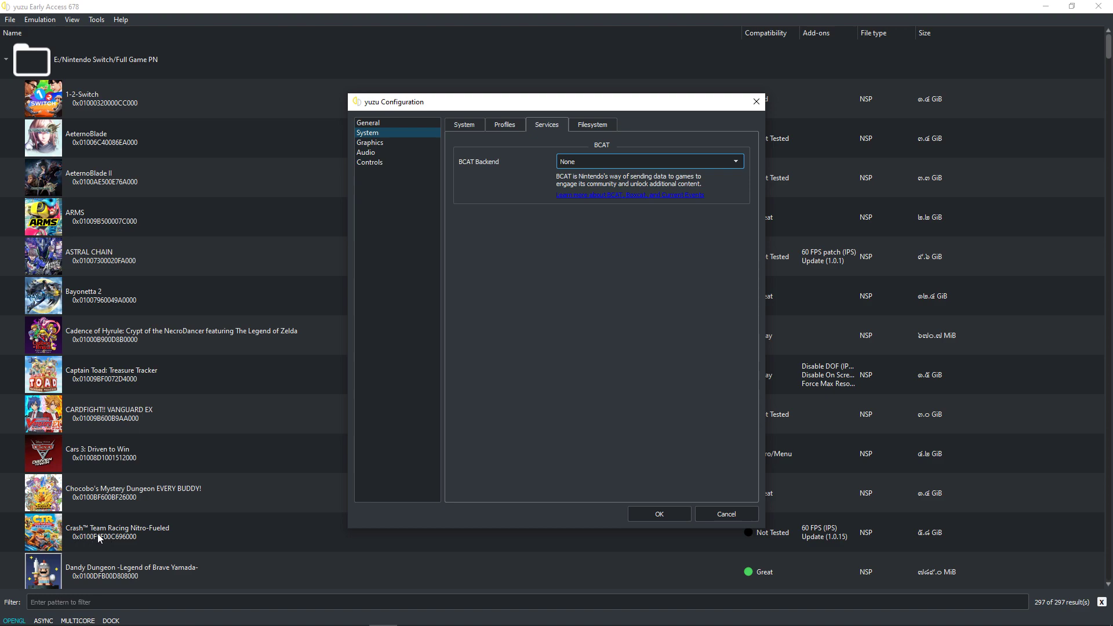
# Step: Open the Filesystem settings and browse for the NAND storage directory, closing the folder chooser without picking a folder
pyautogui.click(594, 127)
pyautogui.click(732, 165)
pyautogui.moveTo(782, 127); pyautogui.dragTo(538, 154)
pyautogui.click(862, 147)
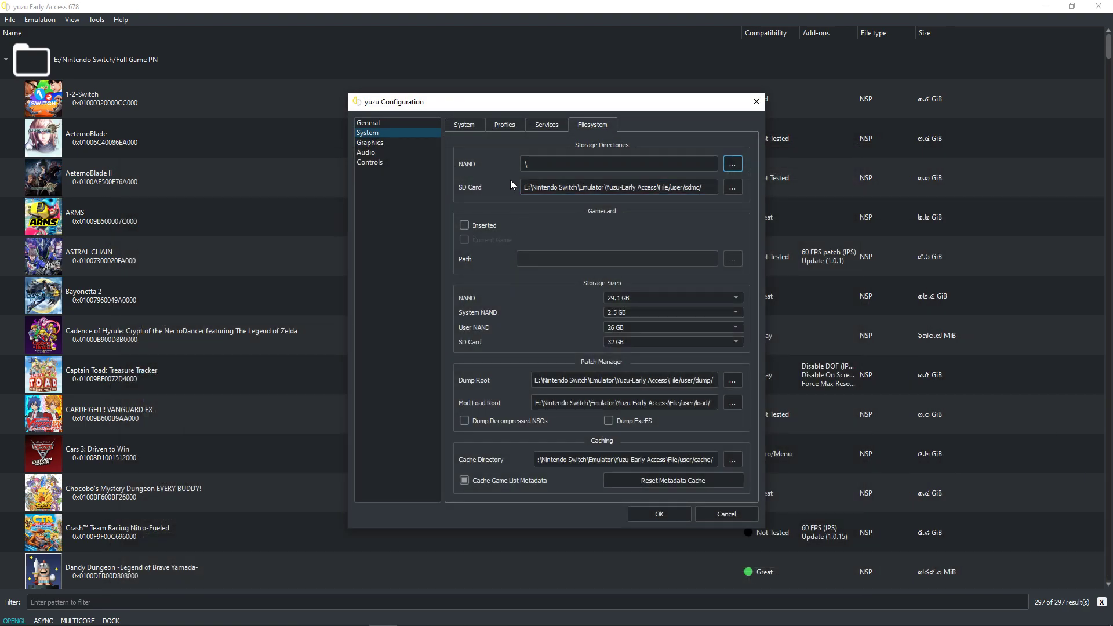
# Step: Browse for the SD Card and Dump Root directories, dismissing the Internet Download Manager dialogs and cancelling both folder choosers
pyautogui.click(732, 187)
pyautogui.moveTo(593, 150); pyautogui.dragTo(576, 152)
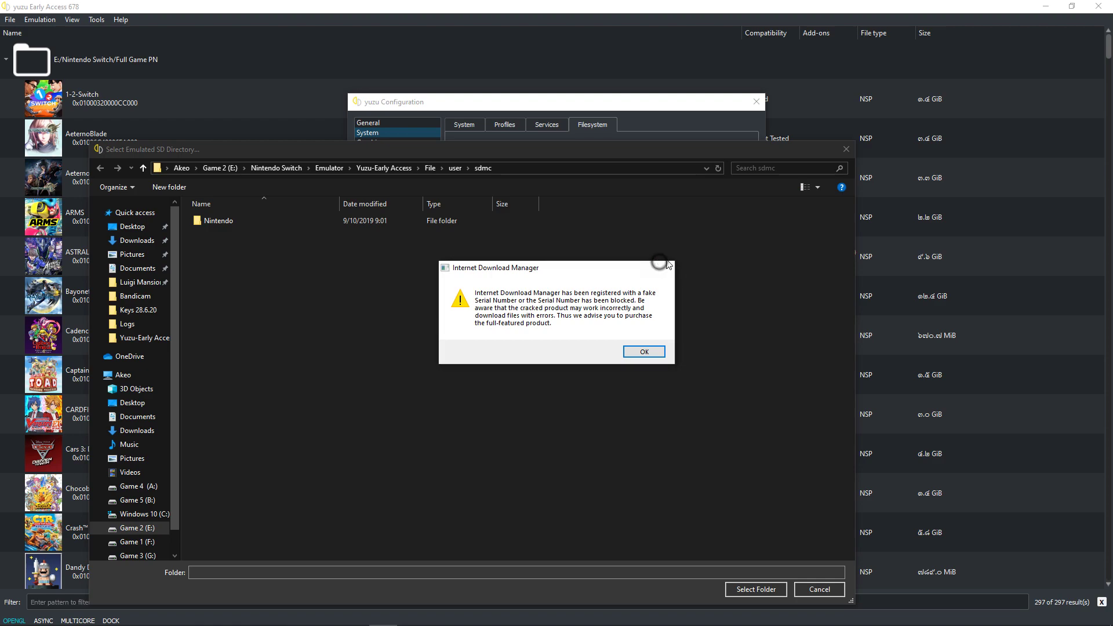
pyautogui.click(661, 266)
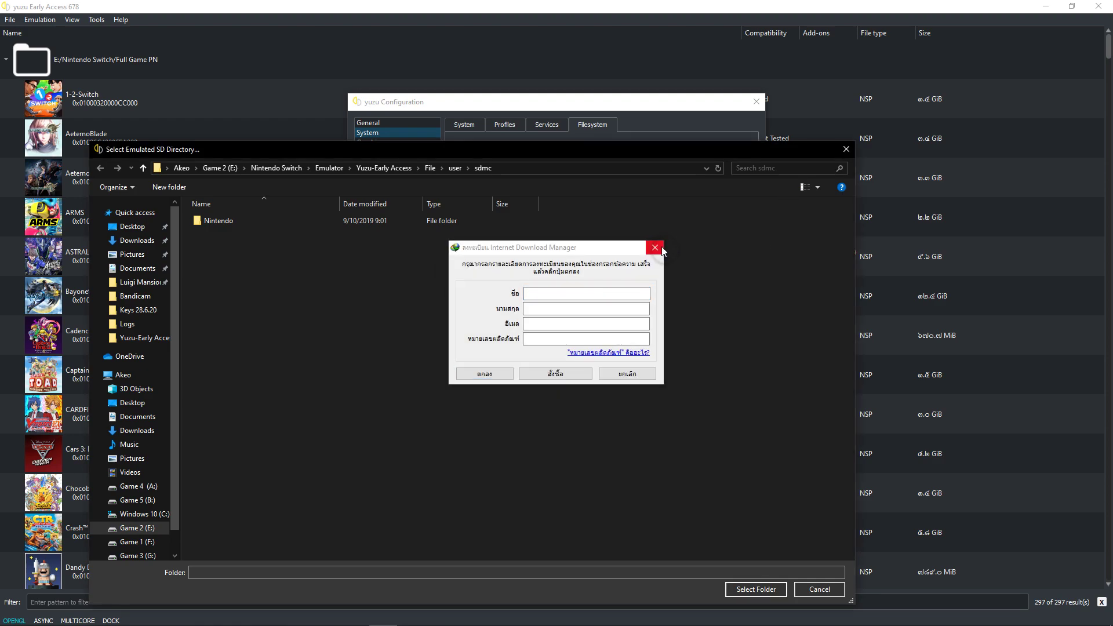
pyautogui.click(655, 251)
pyautogui.click(846, 150)
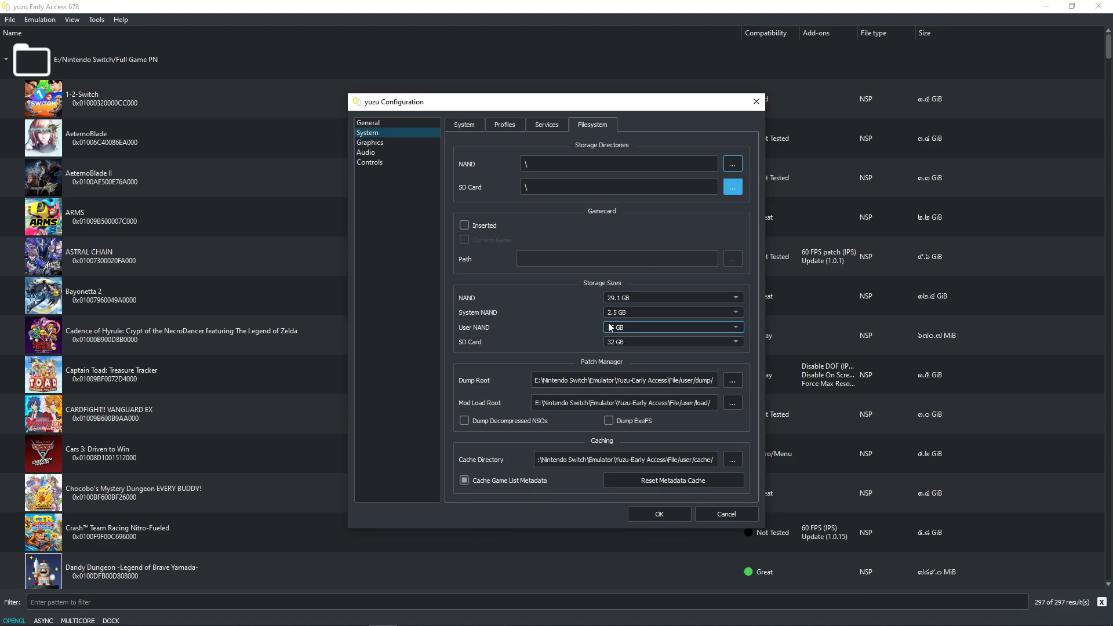
pyautogui.click(733, 382)
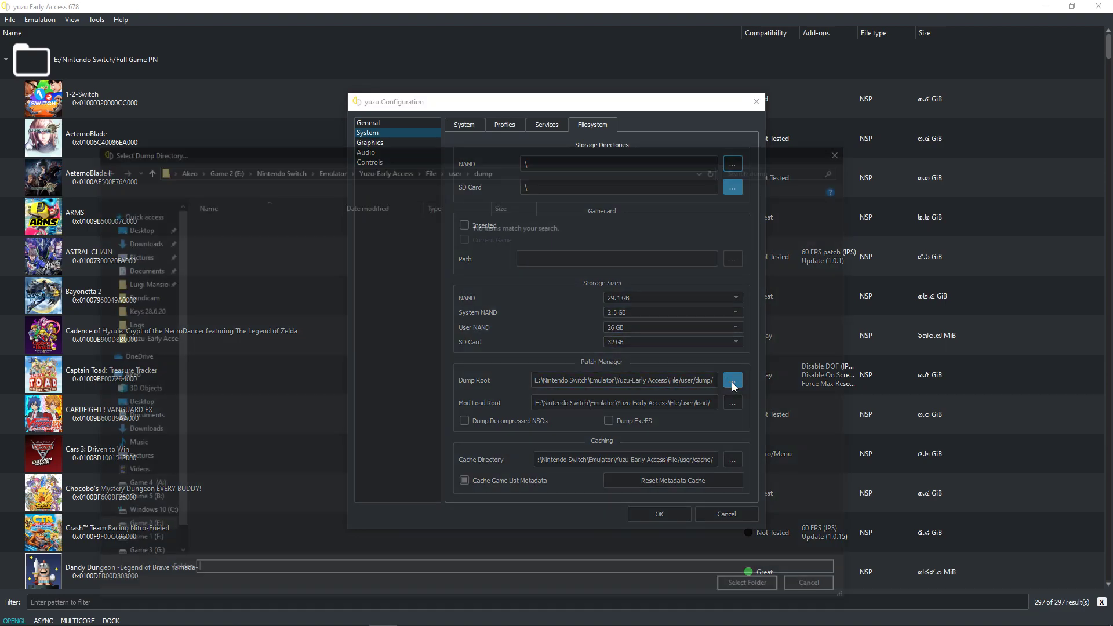
pyautogui.press('Escape')
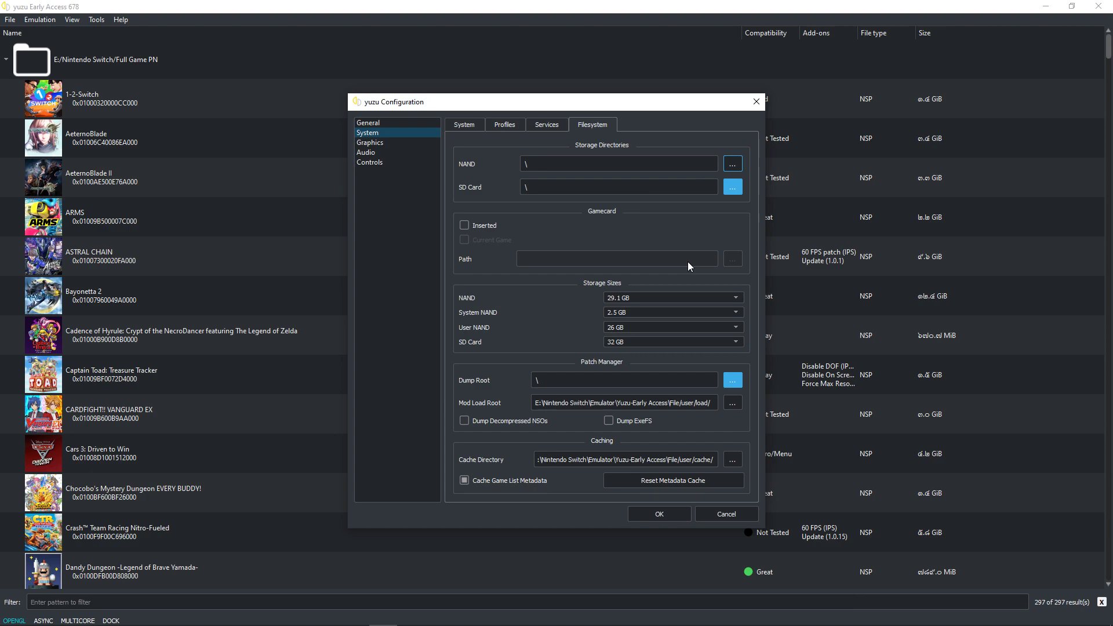
# Step: Open the Graphics settings and look through the API choices, keeping OpenGL
pyautogui.click(371, 143)
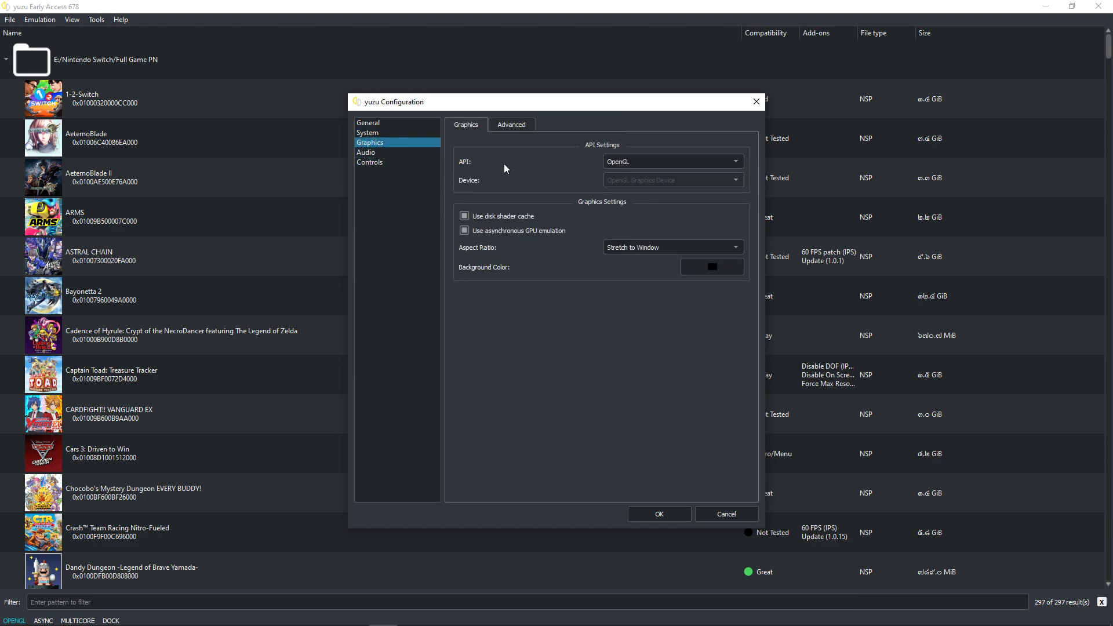
pyautogui.click(641, 158)
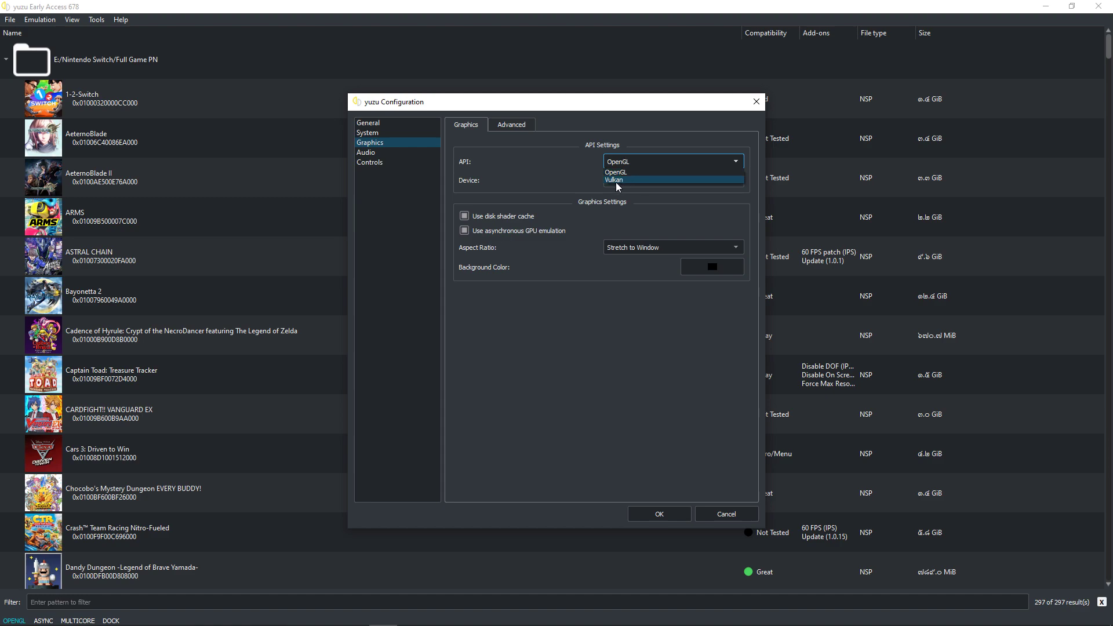
pyautogui.click(584, 179)
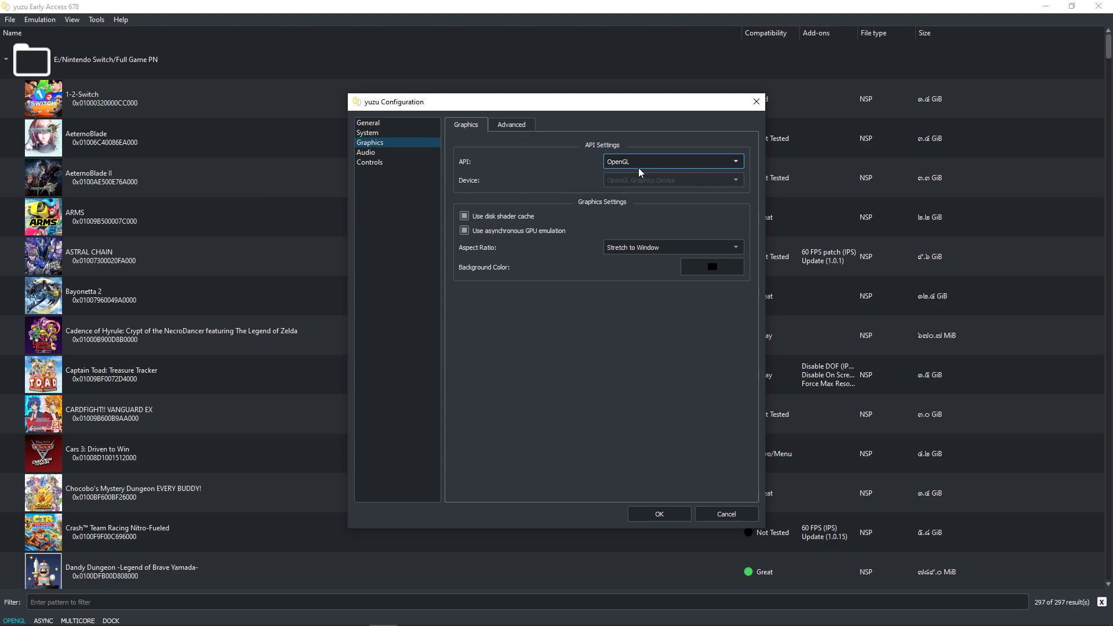
# Step: Toggle the disk shader cache and asynchronous GPU emulation options, leaving both enabled
pyautogui.click(492, 218)
pyautogui.click(520, 233)
pyautogui.click(471, 223)
pyautogui.click(509, 216)
# Step: Compare the advanced graphics settings, including VSync, with the basic graphics page and its API choices, keeping OpenGL
pyautogui.click(500, 121)
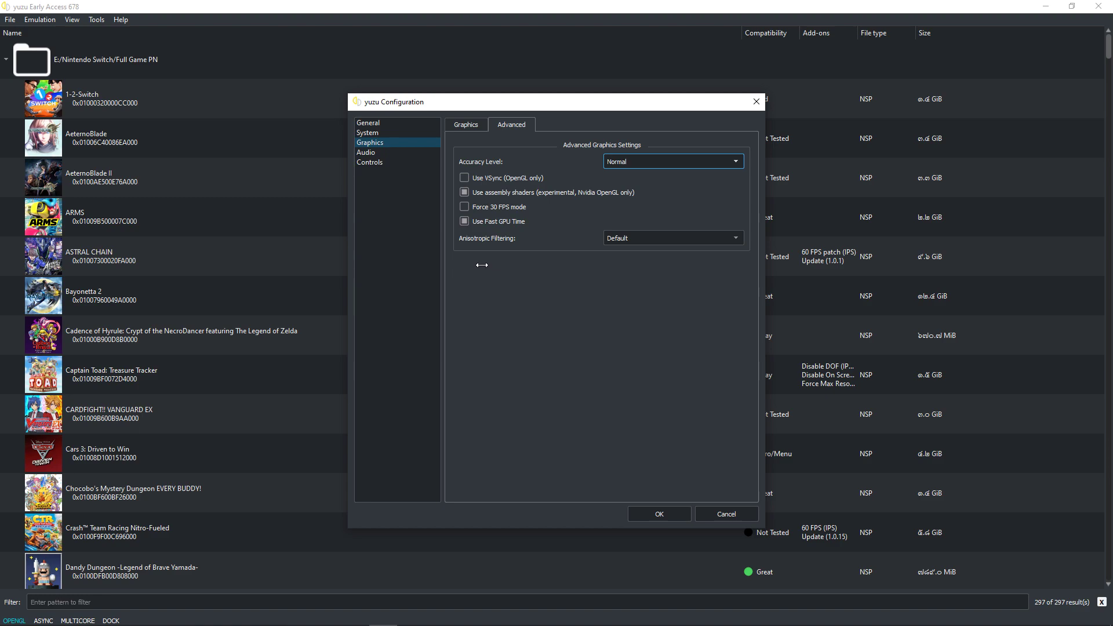
pyautogui.click(462, 123)
pyautogui.click(505, 127)
pyautogui.click(466, 124)
pyautogui.click(633, 163)
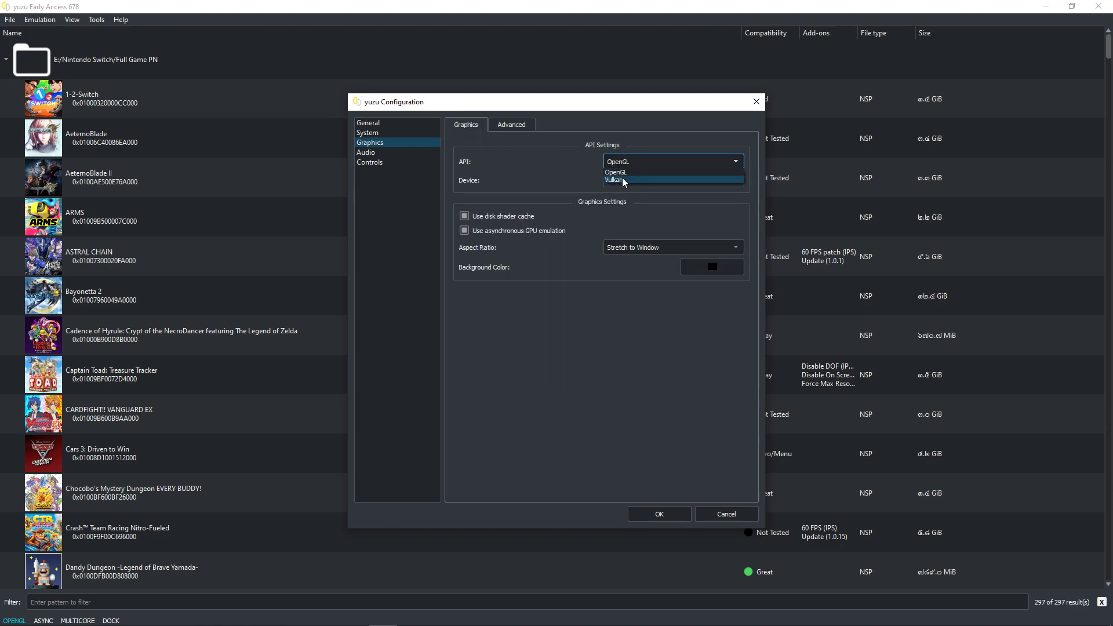
pyautogui.click(506, 127)
pyautogui.click(493, 178)
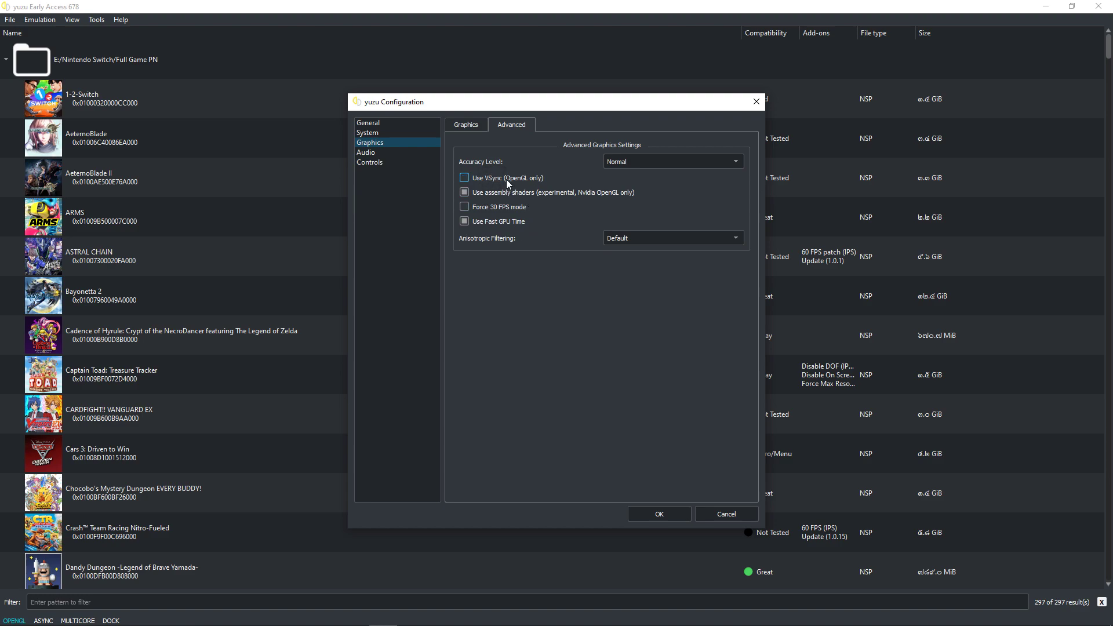
pyautogui.click(476, 129)
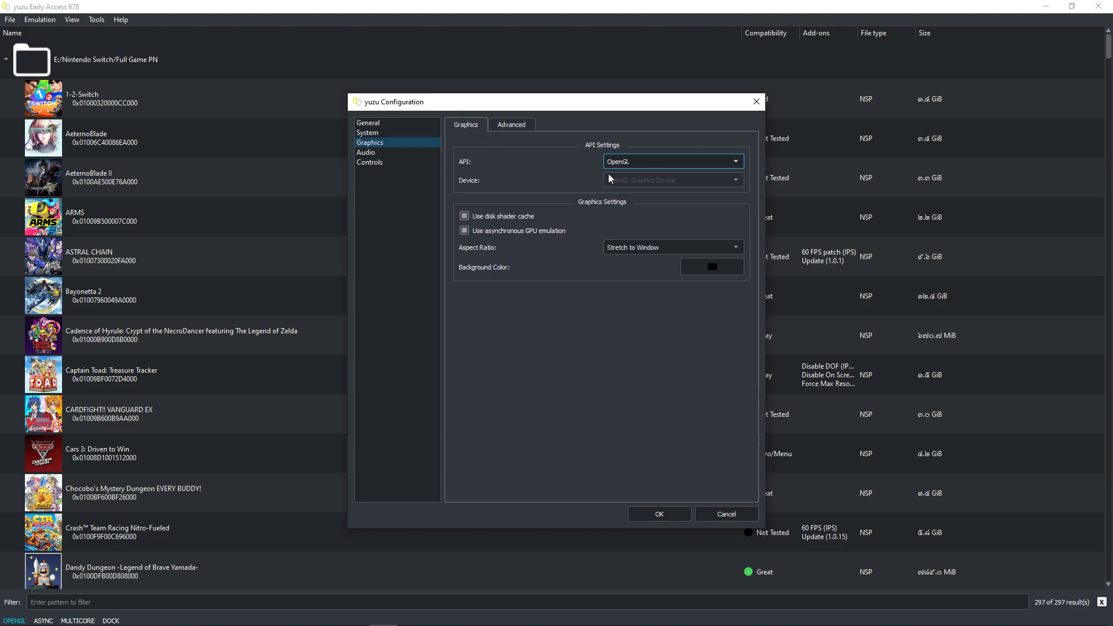
# Step: Look through the accuracy levels in the advanced graphics settings, trying Extreme(very slow) and restoring Normal
pyautogui.click(518, 128)
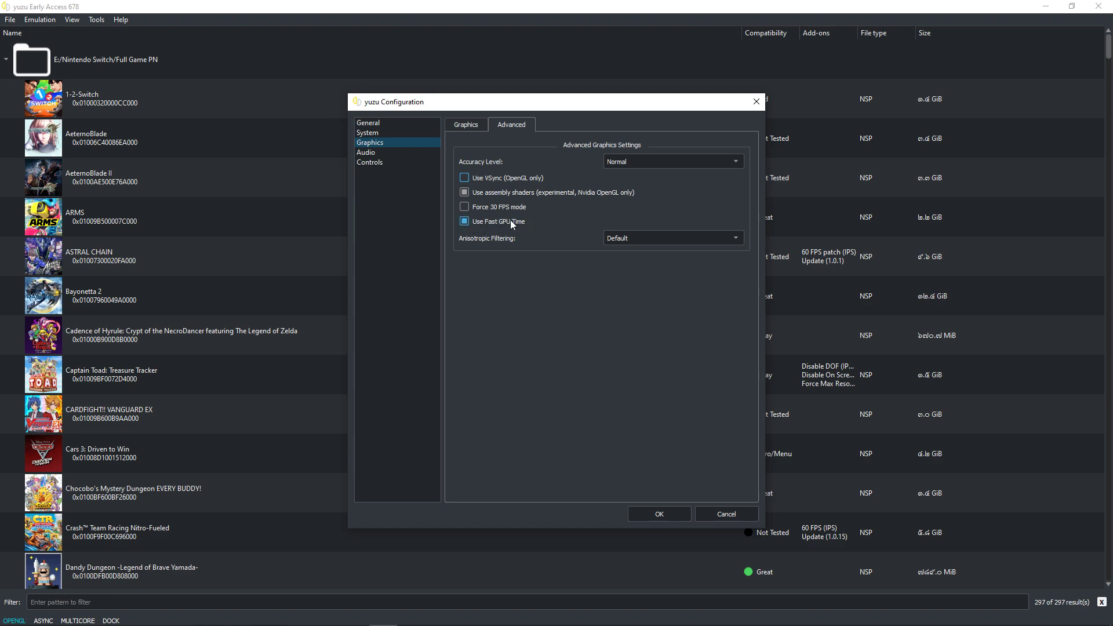
pyautogui.click(649, 163)
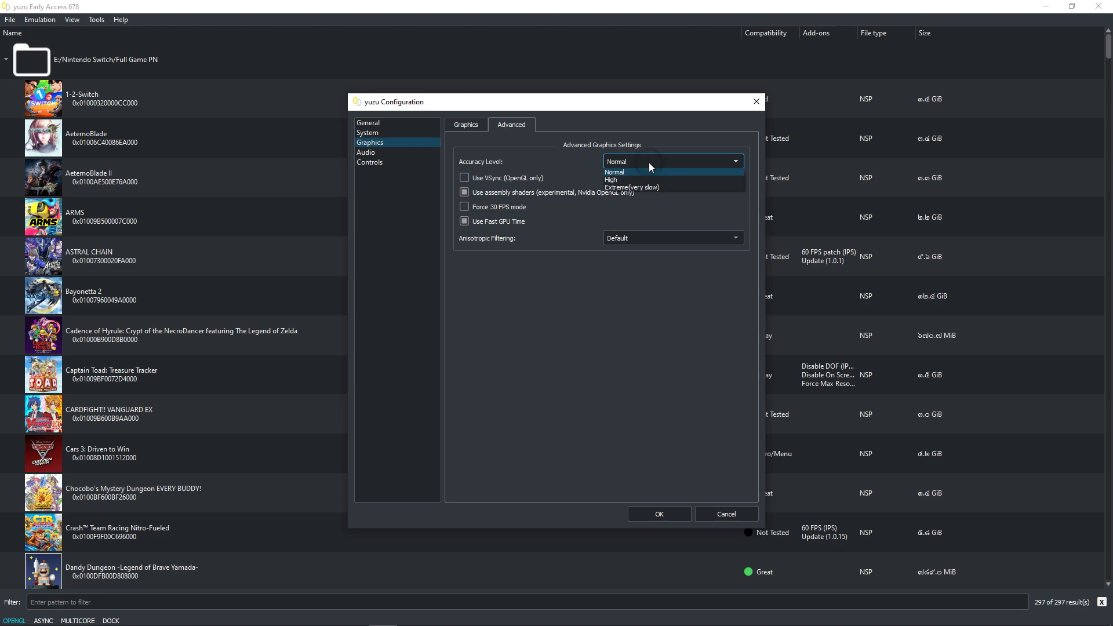
pyautogui.click(649, 162)
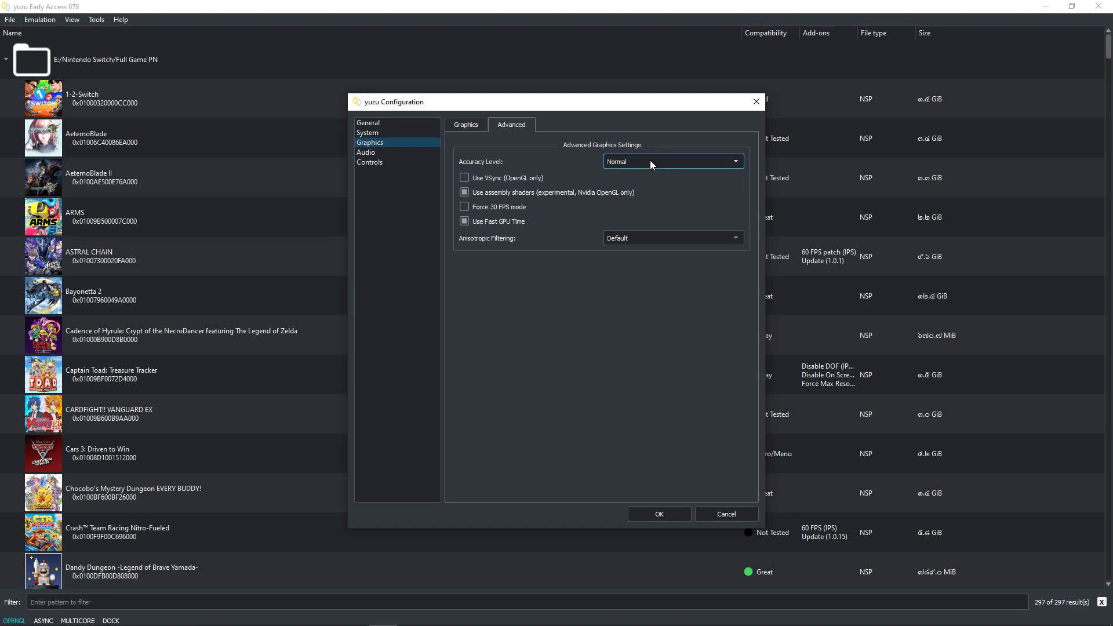
pyautogui.click(651, 163)
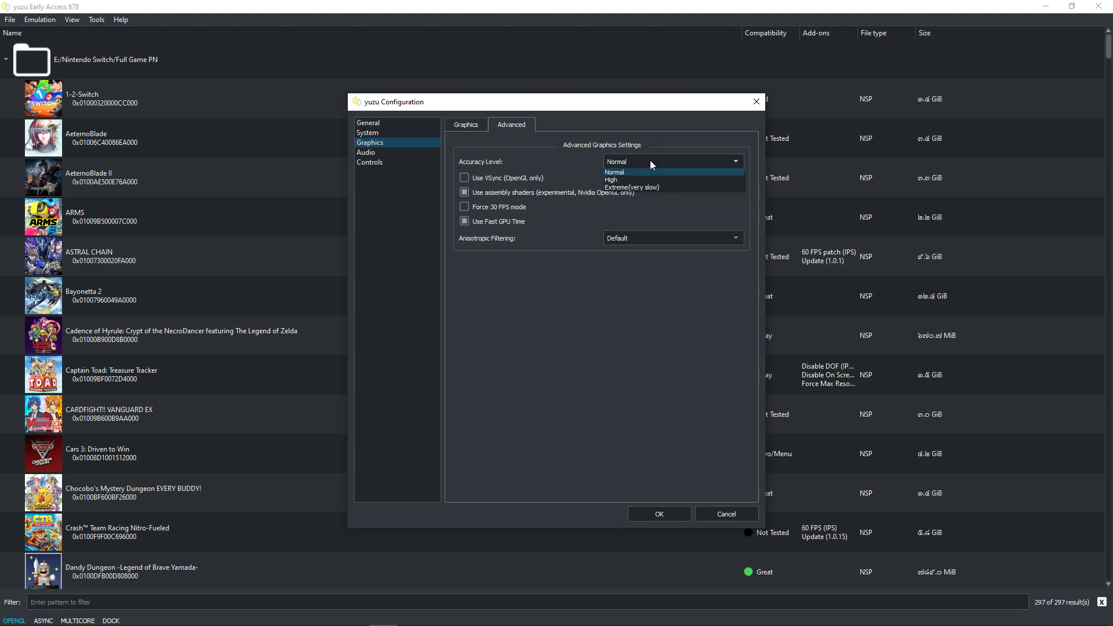
pyautogui.click(637, 188)
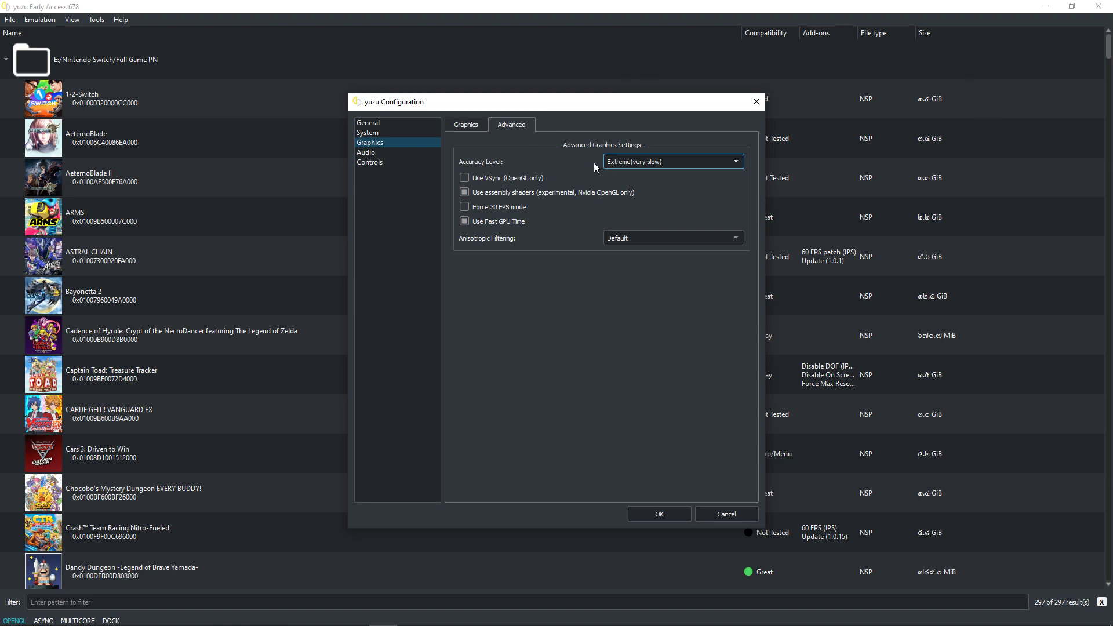
pyautogui.click(658, 161)
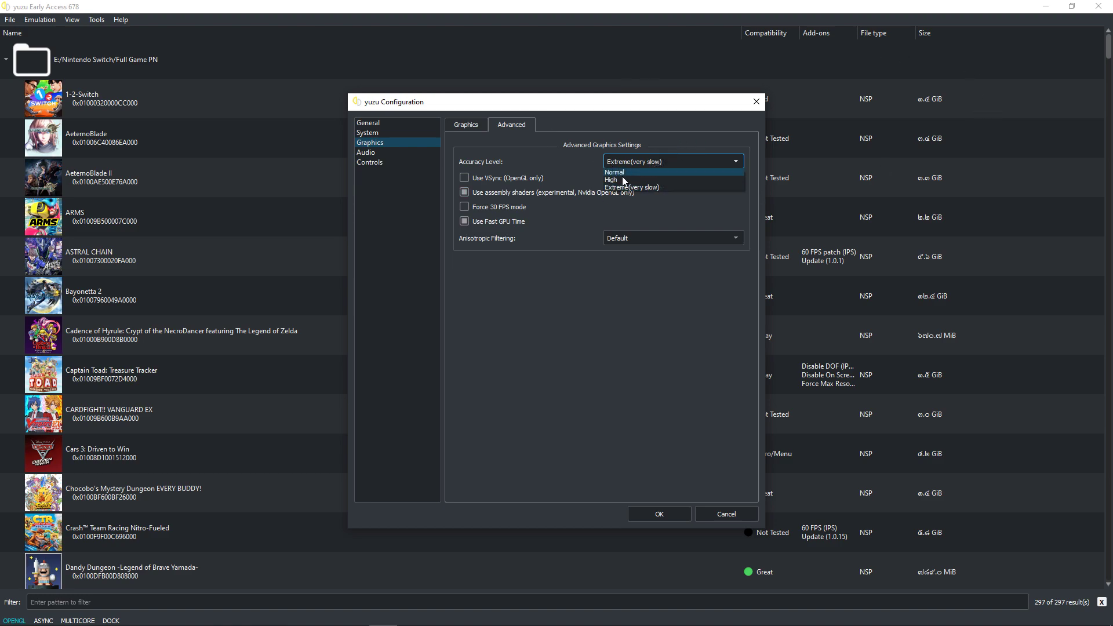
pyautogui.click(661, 165)
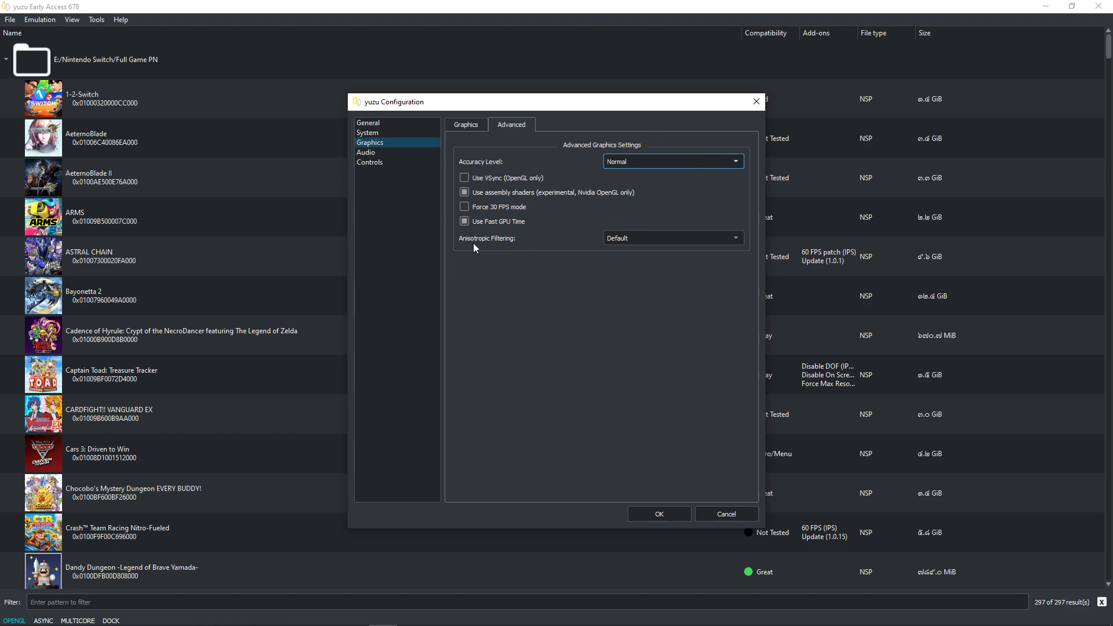
# Step: Try 16x anisotropic filtering and restore the Default option
pyautogui.click(645, 238)
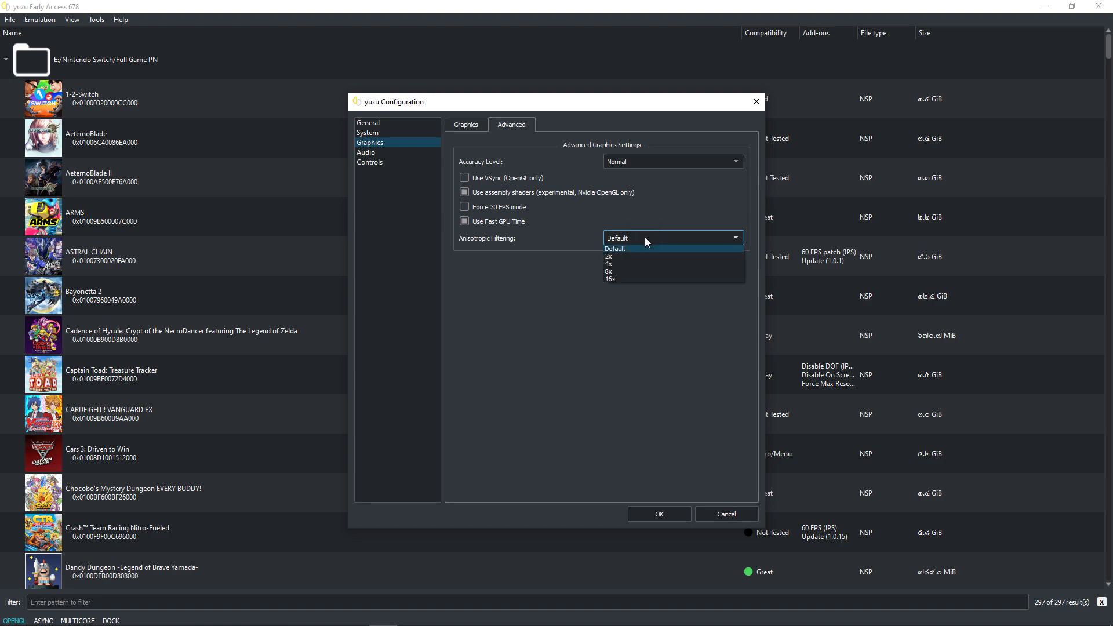
pyautogui.click(629, 279)
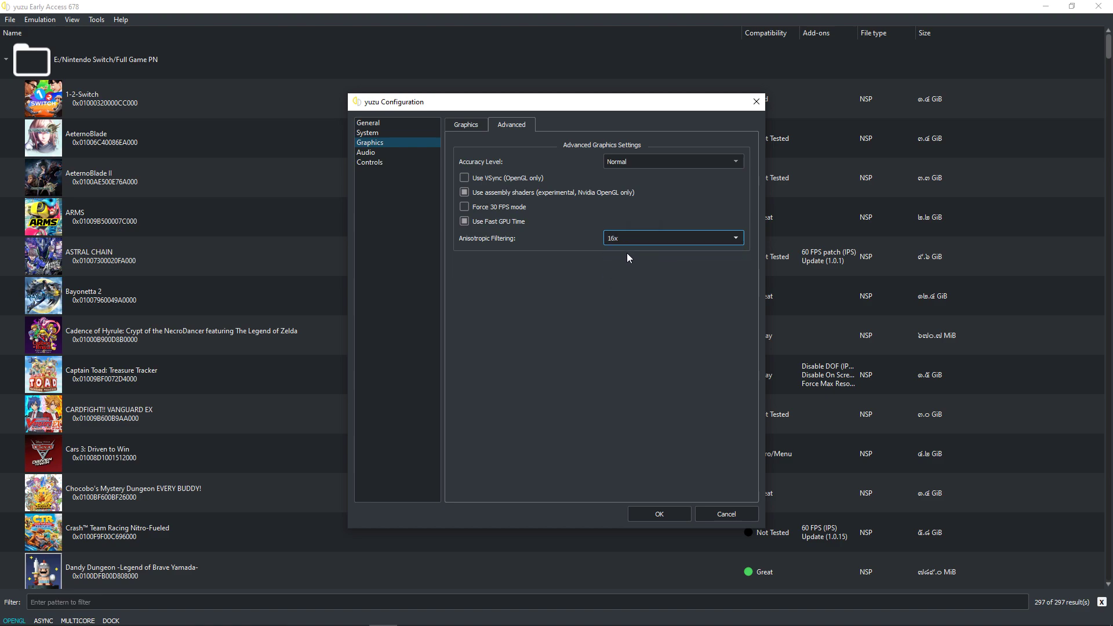
pyautogui.click(635, 239)
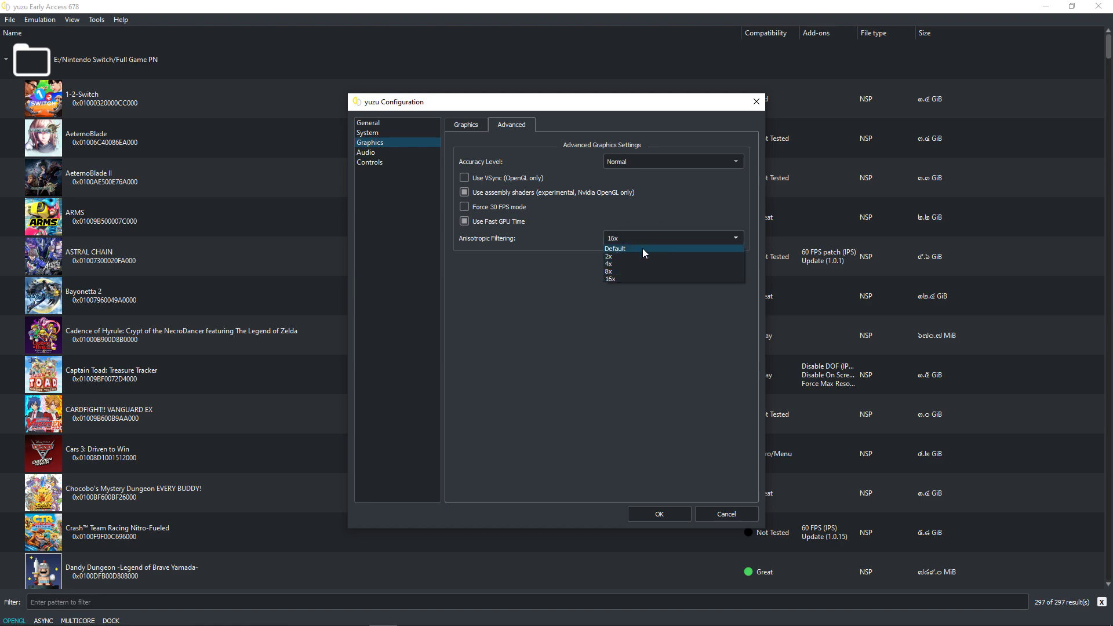
pyautogui.click(643, 249)
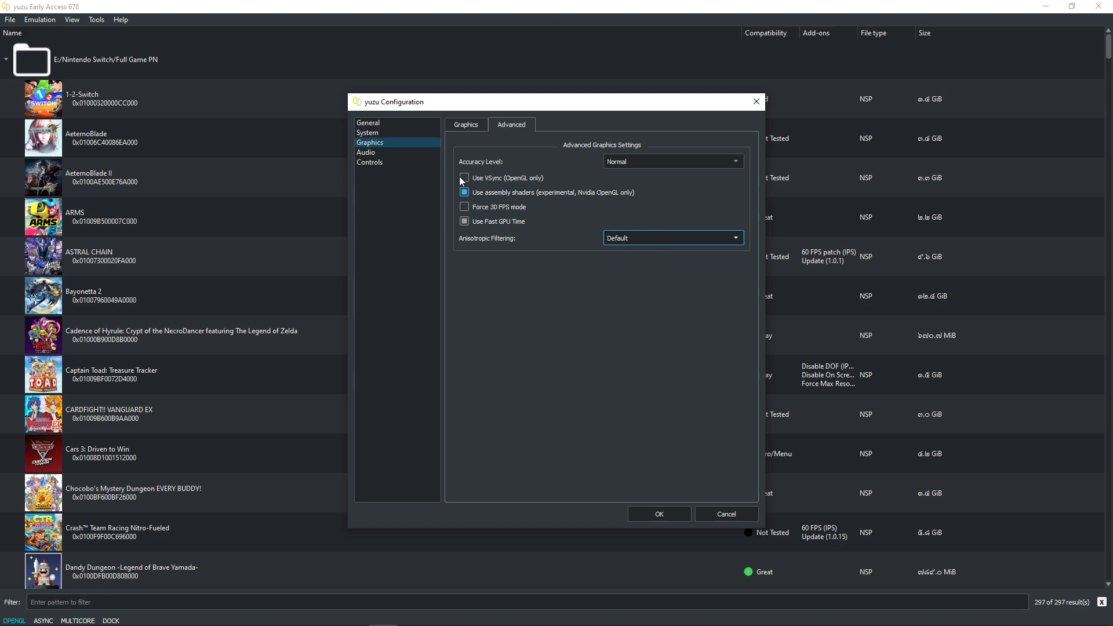
# Step: Review the Audio settings, looking through the output engine and audio device choices and keeping both on auto
pyautogui.click(384, 156)
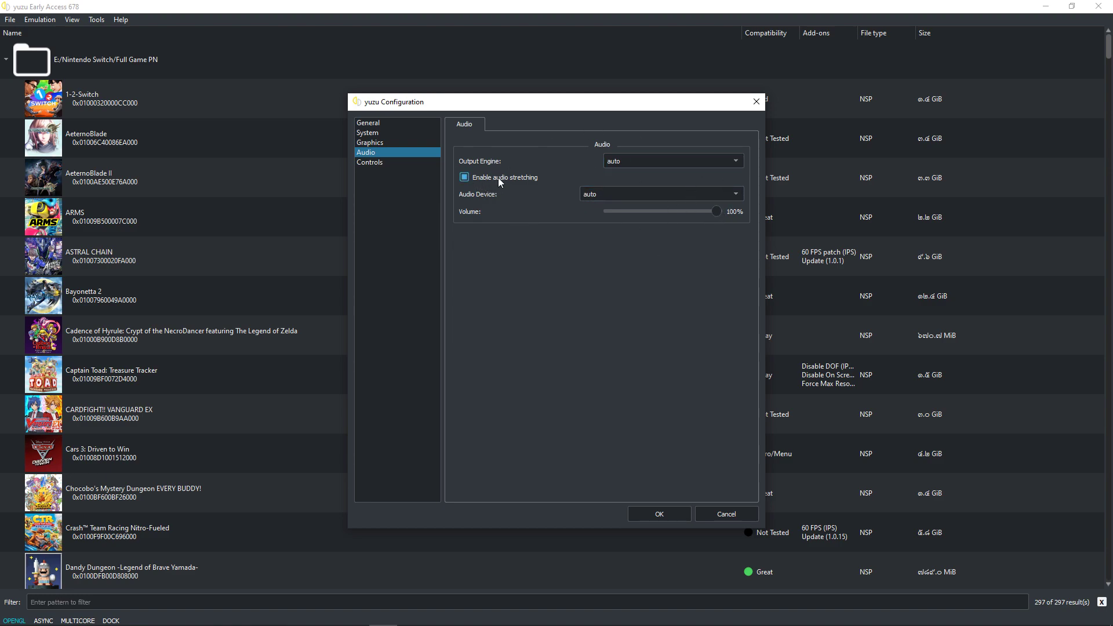
pyautogui.click(677, 157)
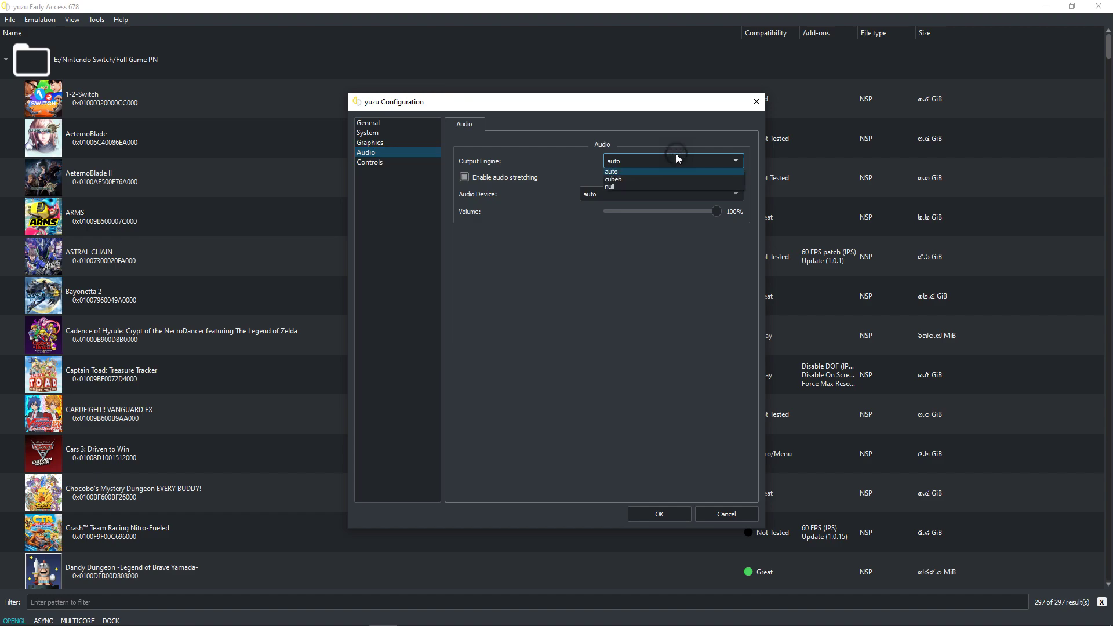
pyautogui.click(676, 158)
pyautogui.click(658, 195)
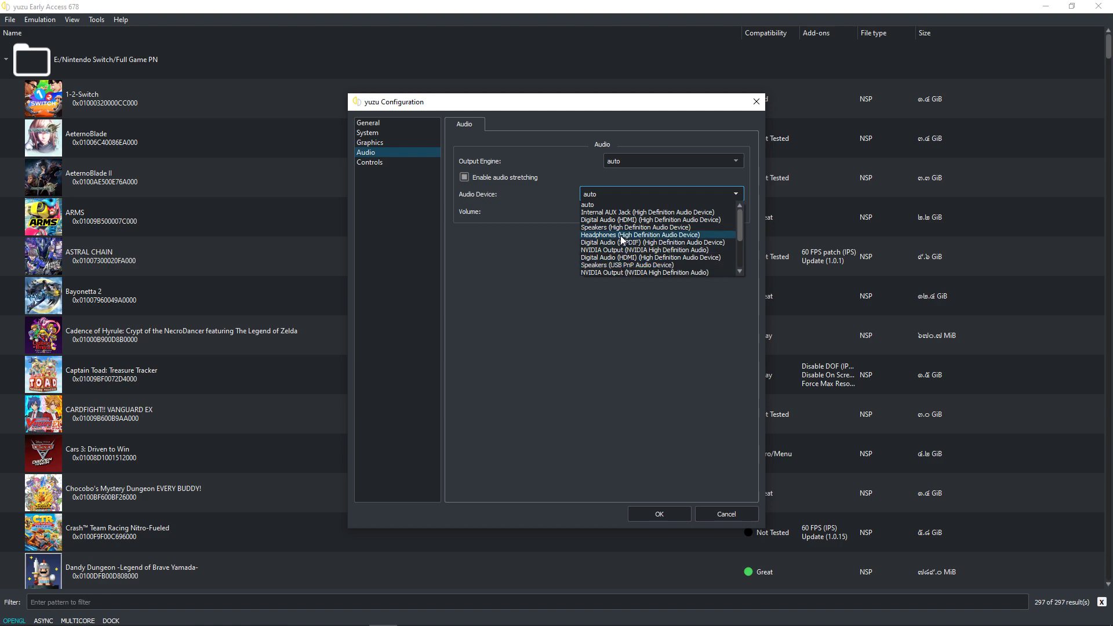
pyautogui.click(645, 202)
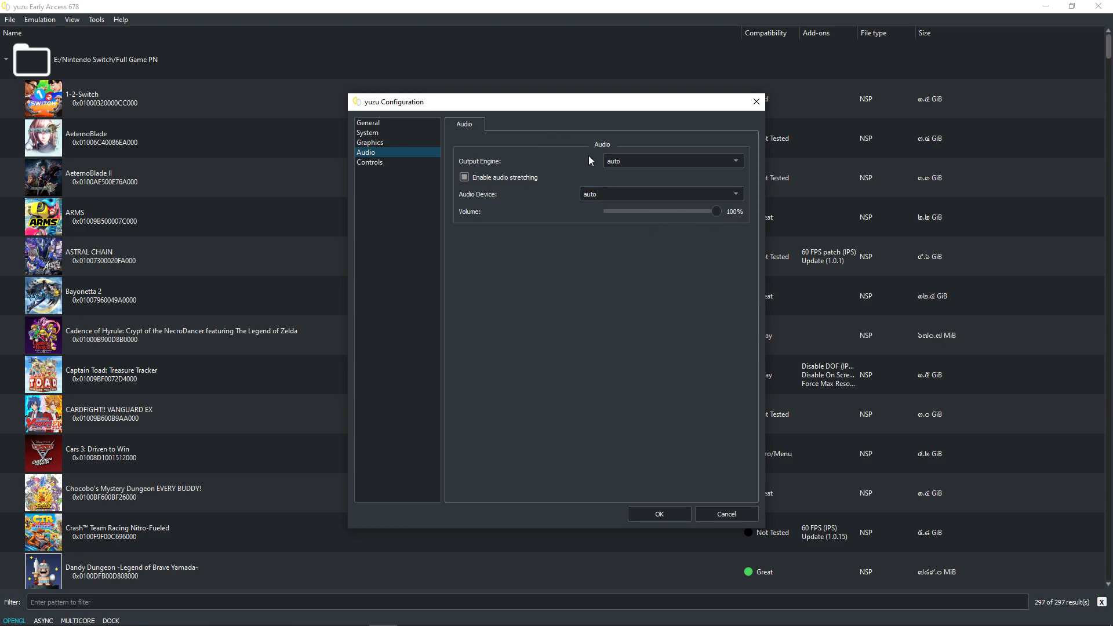
# Step: Open the custom input settings from the Controls settings, keeping the Custom configuration, and look at Player 1's controller types
pyautogui.click(371, 162)
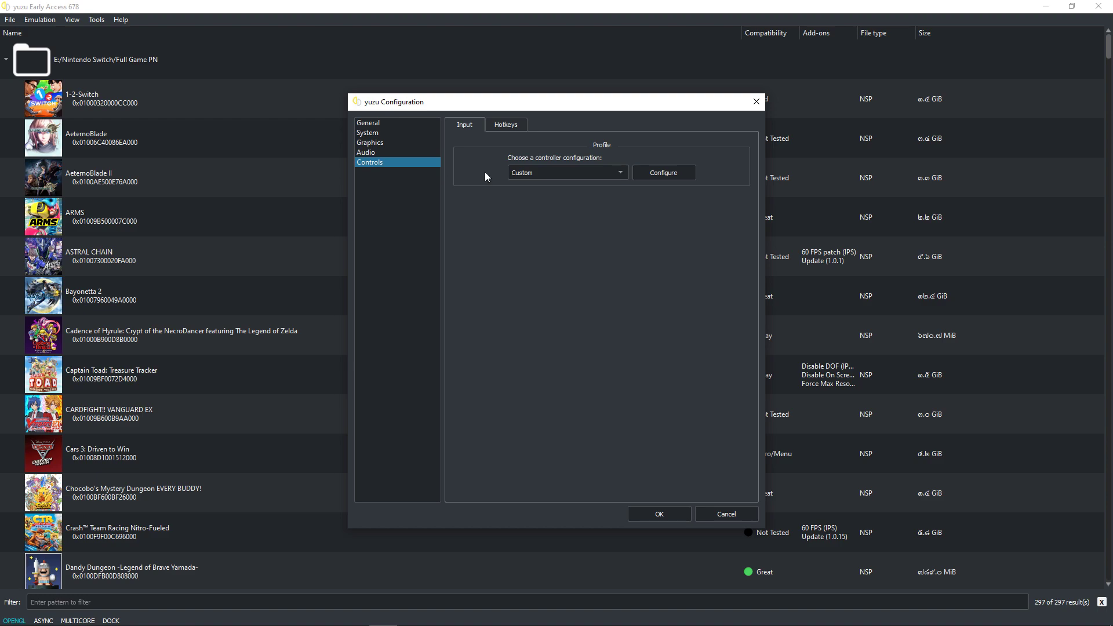
pyautogui.click(596, 174)
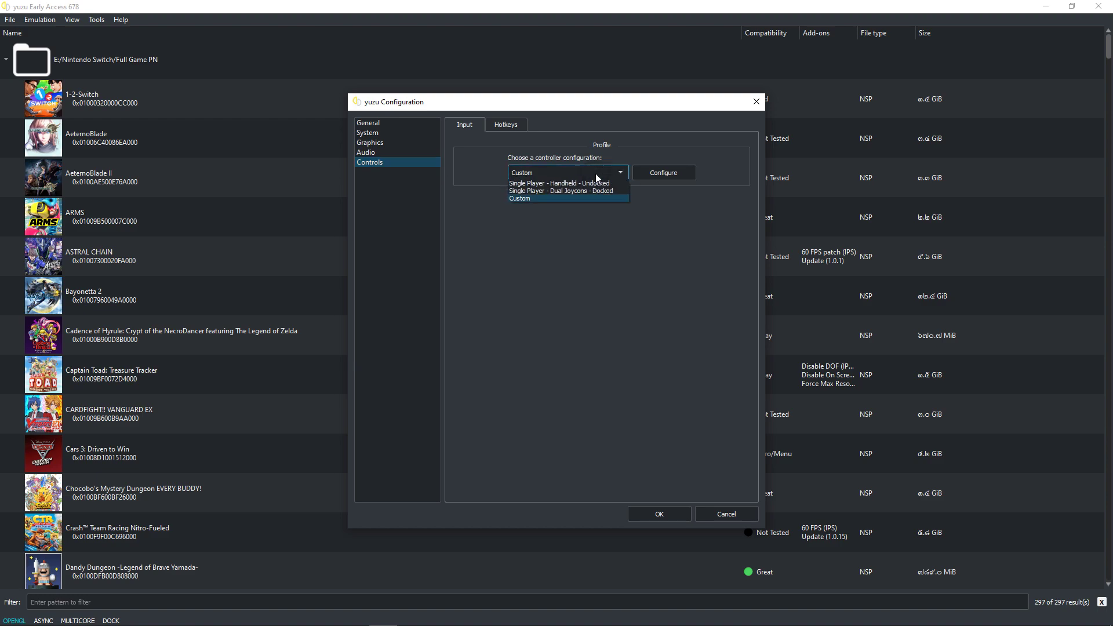
pyautogui.click(535, 198)
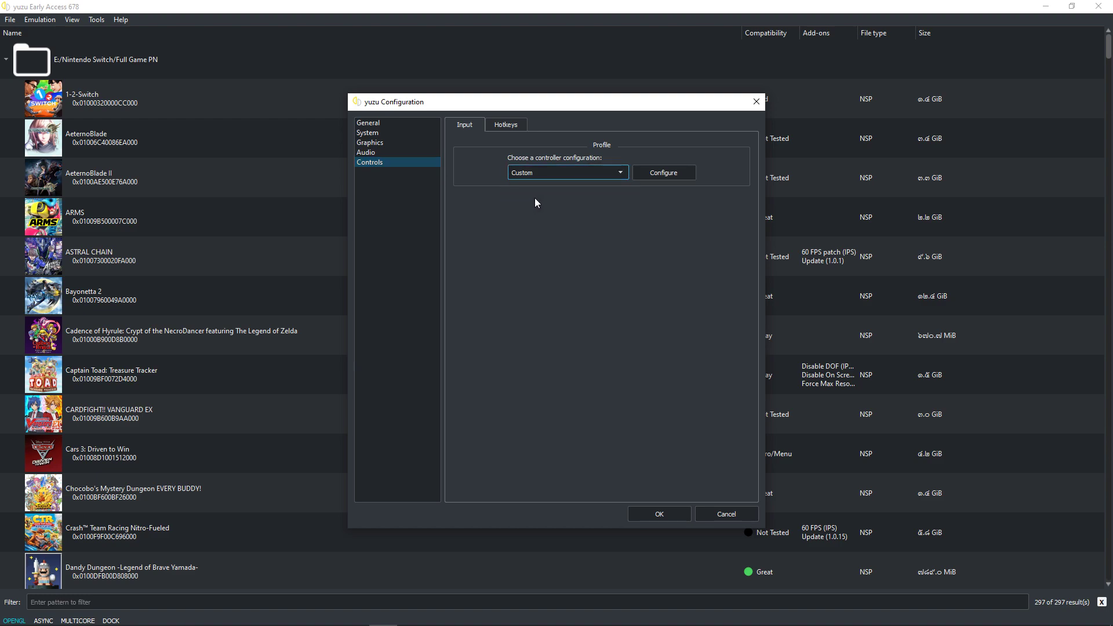
pyautogui.click(649, 173)
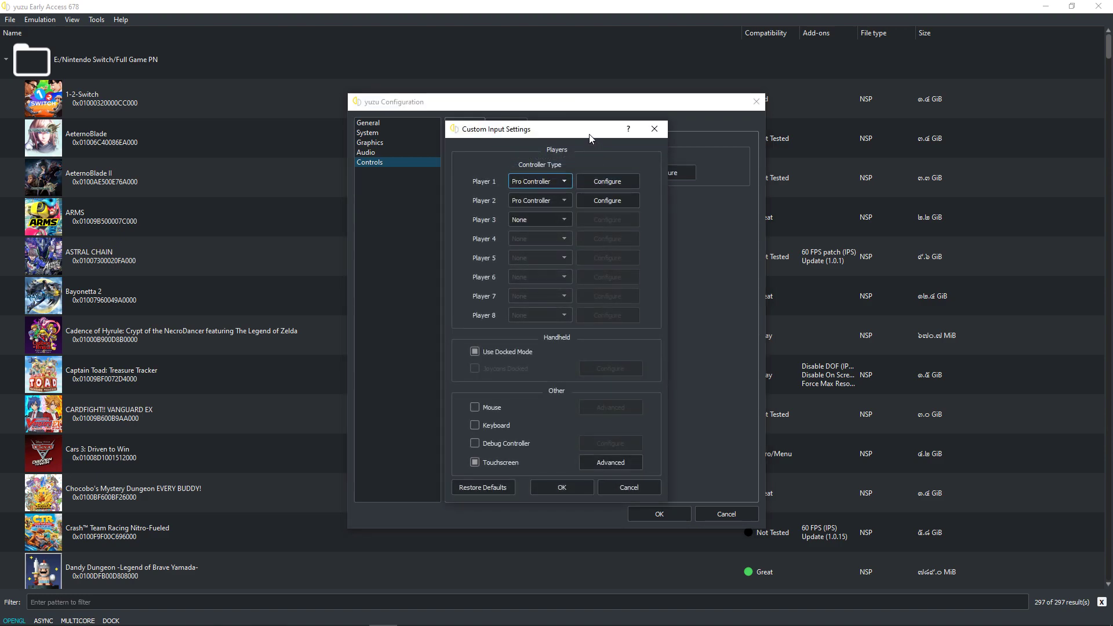
pyautogui.moveTo(590, 138); pyautogui.dragTo(239, 138)
pyautogui.click(188, 182)
pyautogui.click(188, 182)
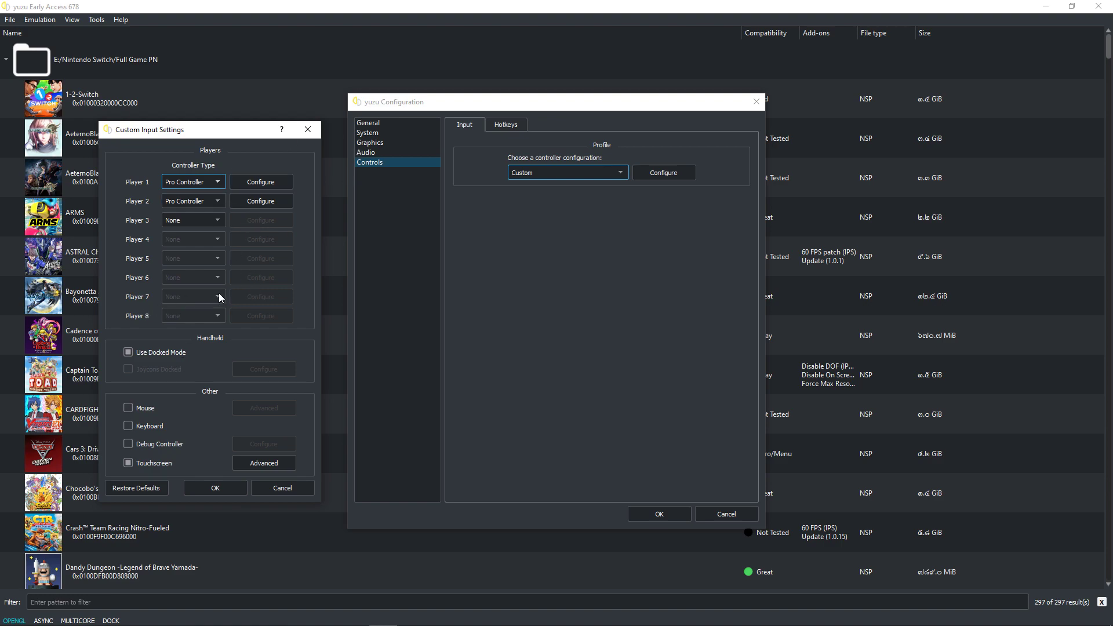
# Step: Set Player 2's controller type to None and restore it to Pro Controller
pyautogui.click(216, 203)
pyautogui.click(204, 211)
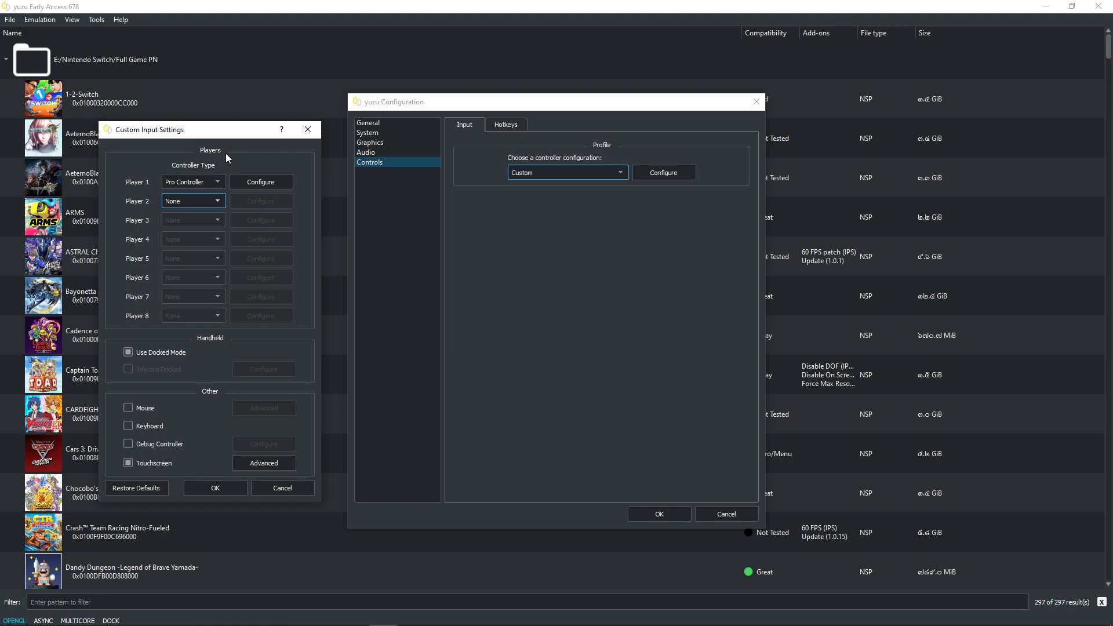
pyautogui.click(190, 201)
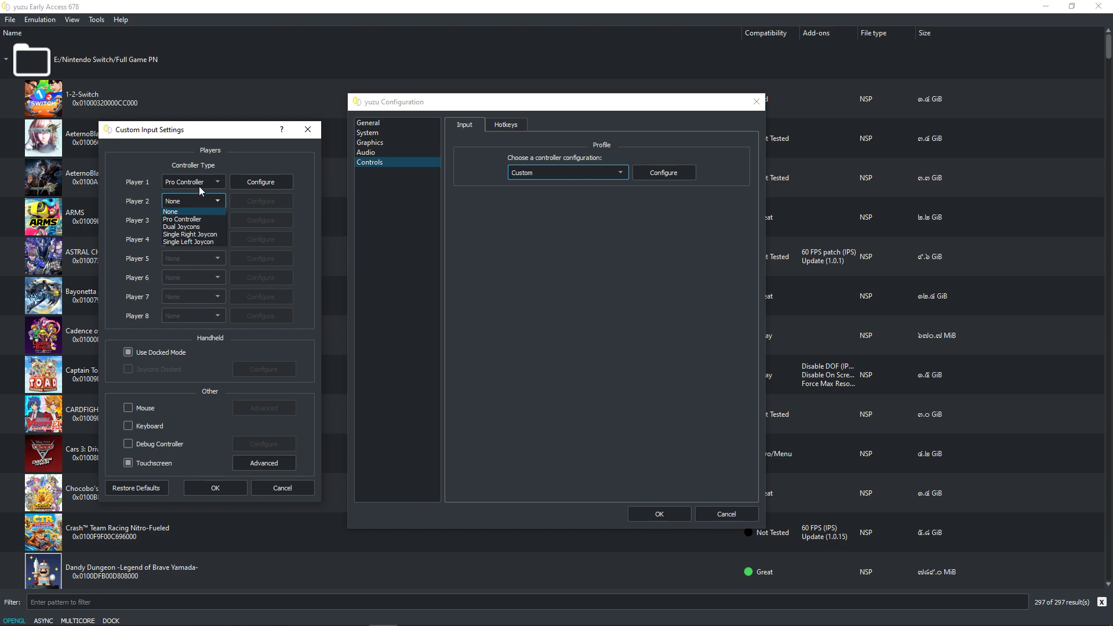
pyautogui.click(197, 219)
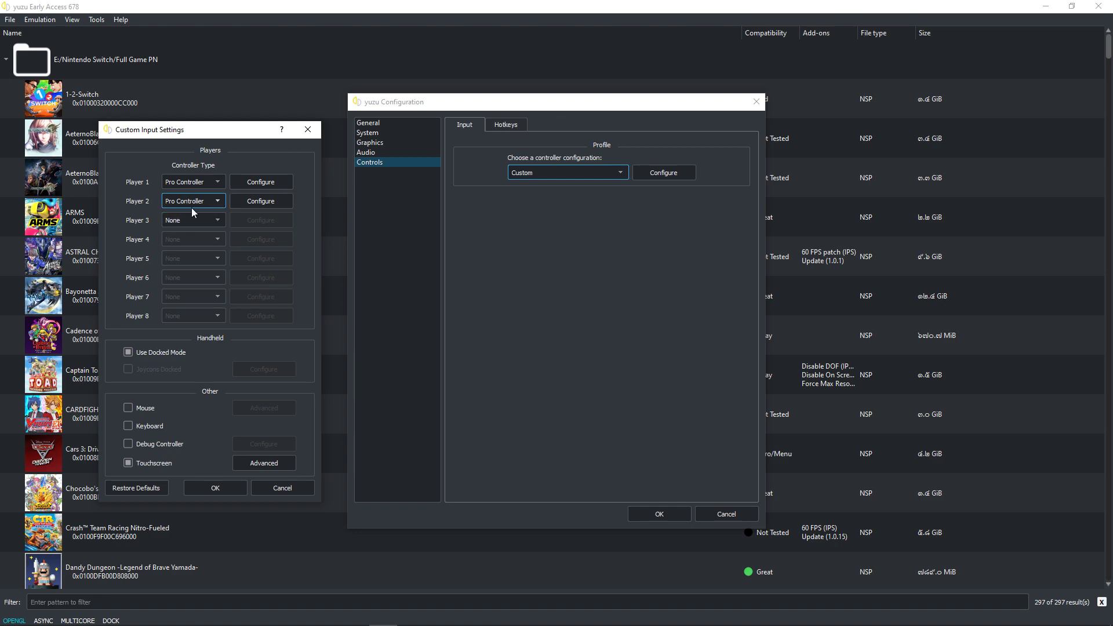
# Step: Examine the input mappings of Player 2 and Player 1, closing each configuration without changes
pyautogui.click(245, 200)
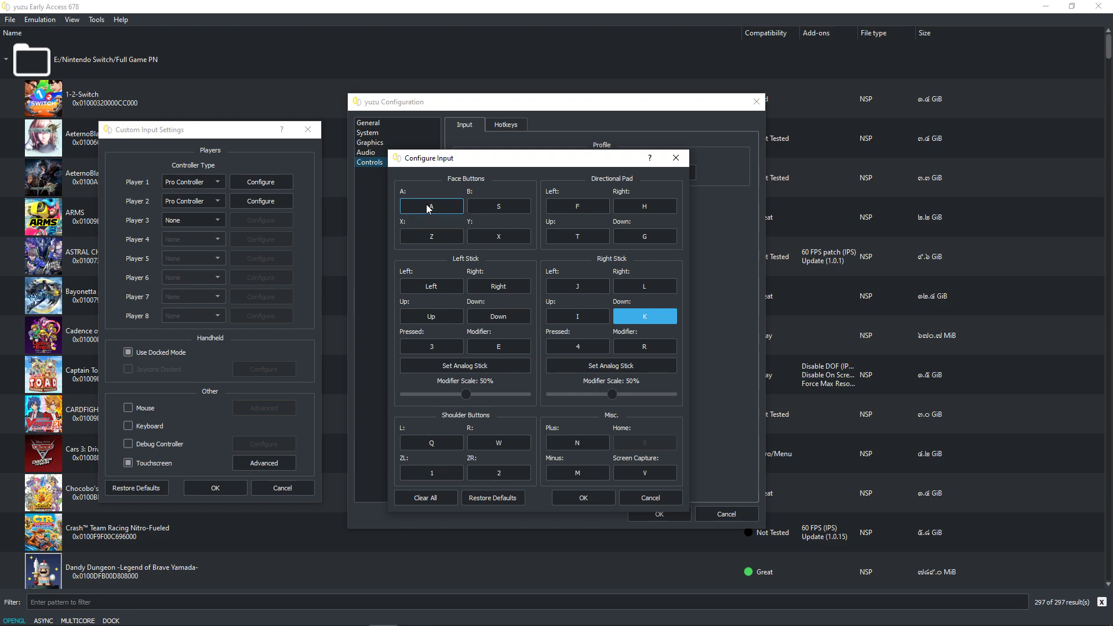
pyautogui.click(676, 158)
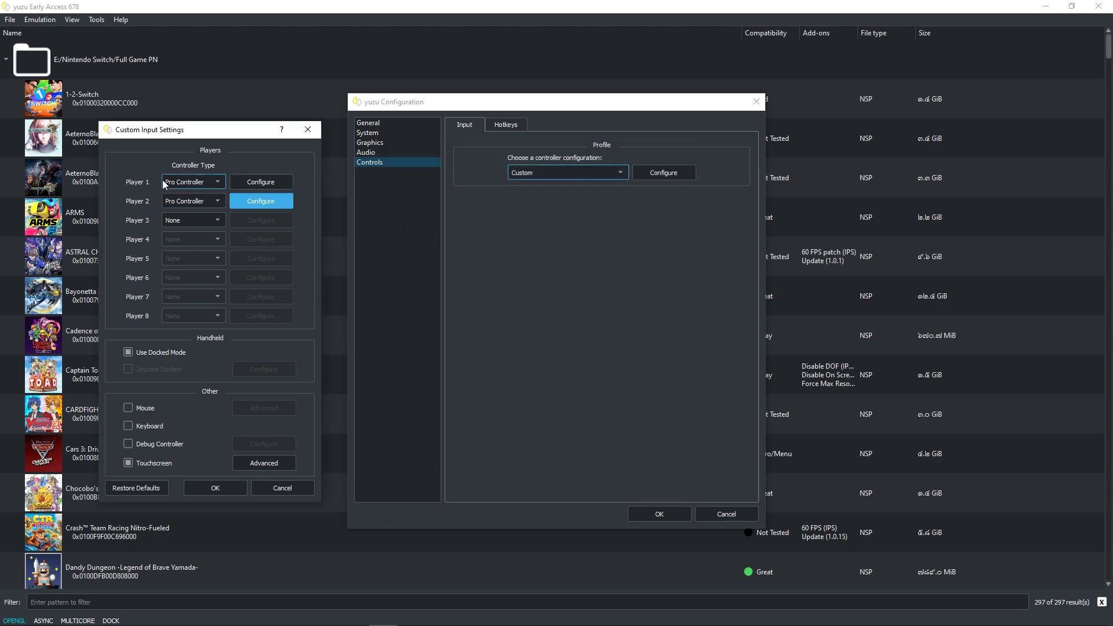
pyautogui.click(263, 182)
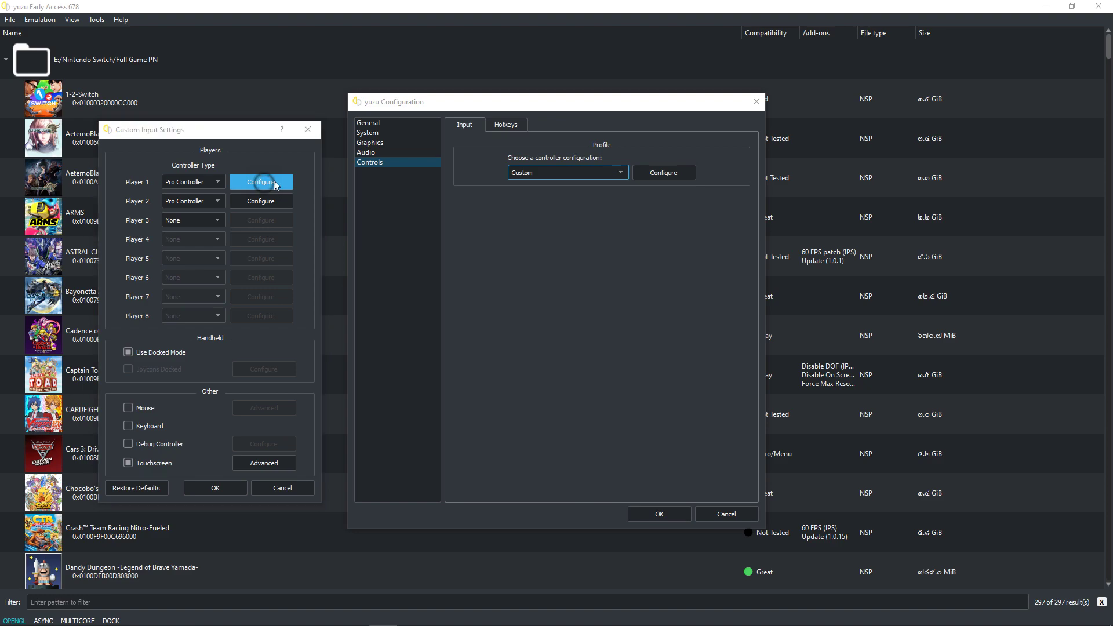
pyautogui.click(347, 138)
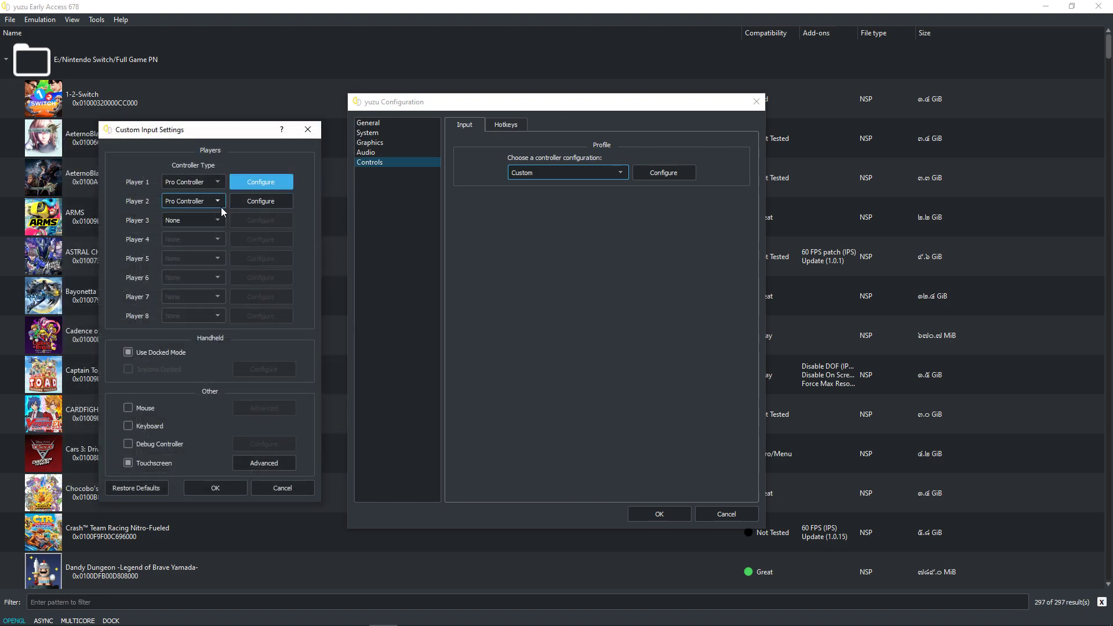
pyautogui.click(264, 202)
pyautogui.moveTo(285, 144); pyautogui.dragTo(575, 193)
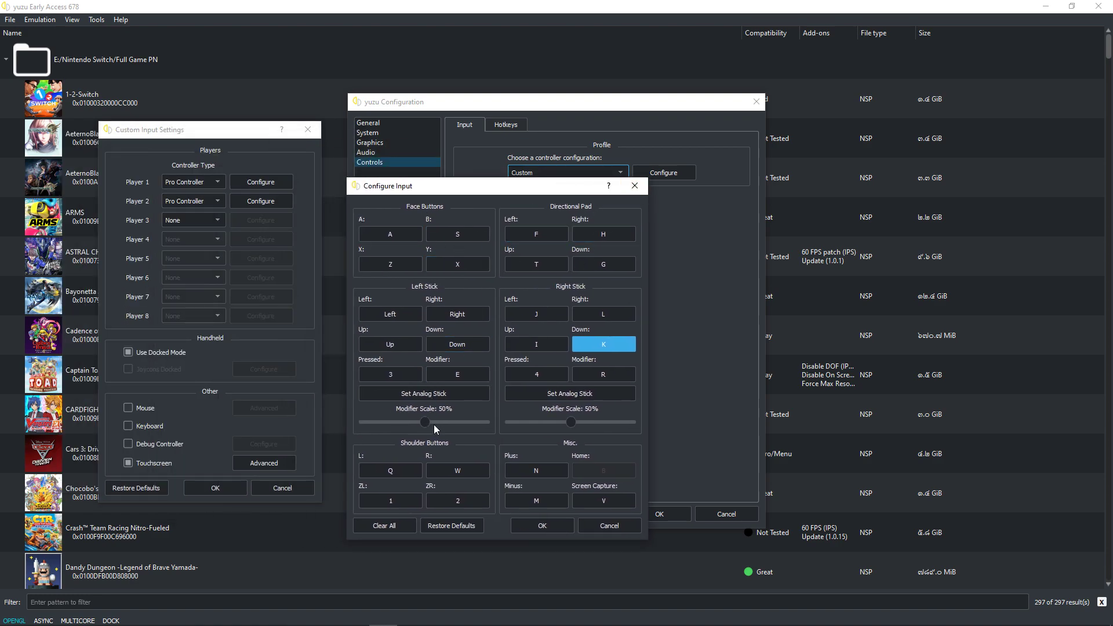
pyautogui.click(635, 185)
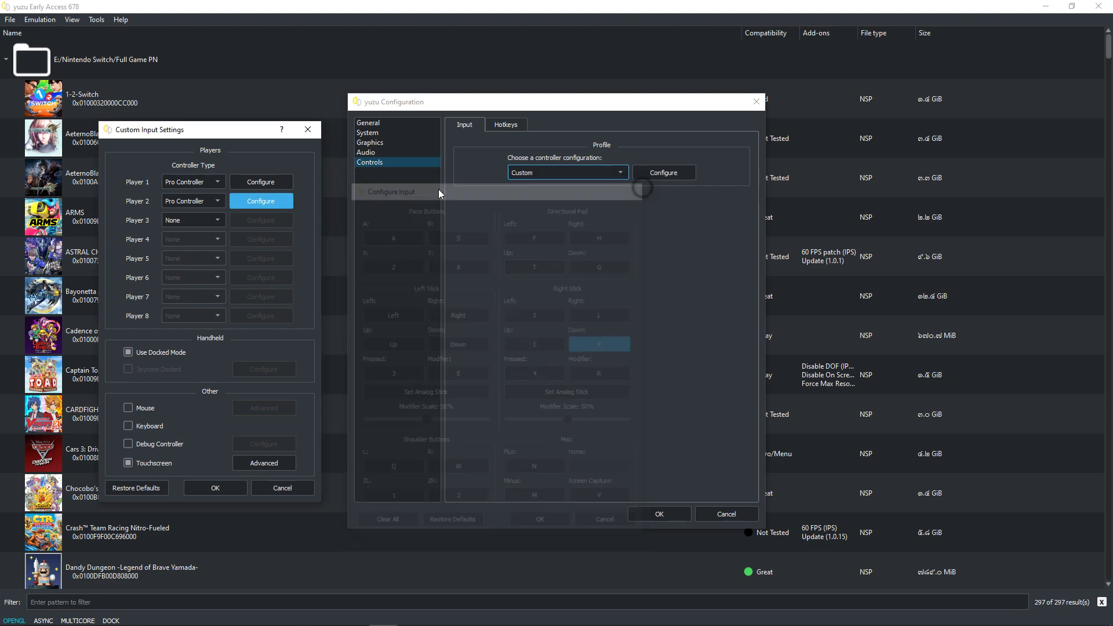
# Step: Set Player 2's controller type to None and check Player 1's input mapping
pyautogui.click(218, 202)
pyautogui.click(200, 214)
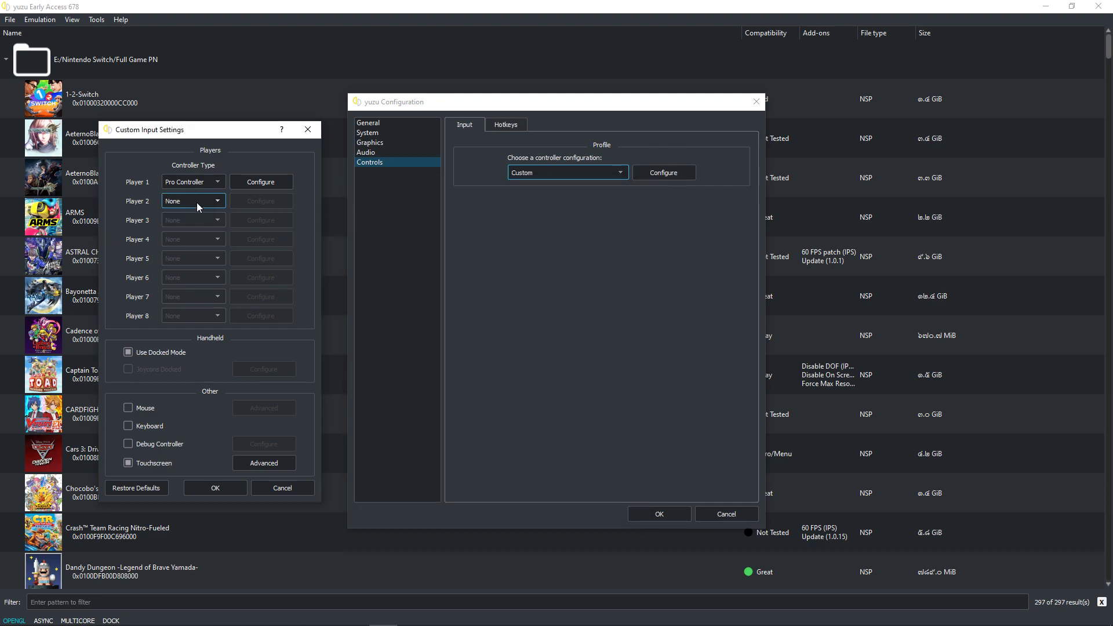
pyautogui.click(262, 187)
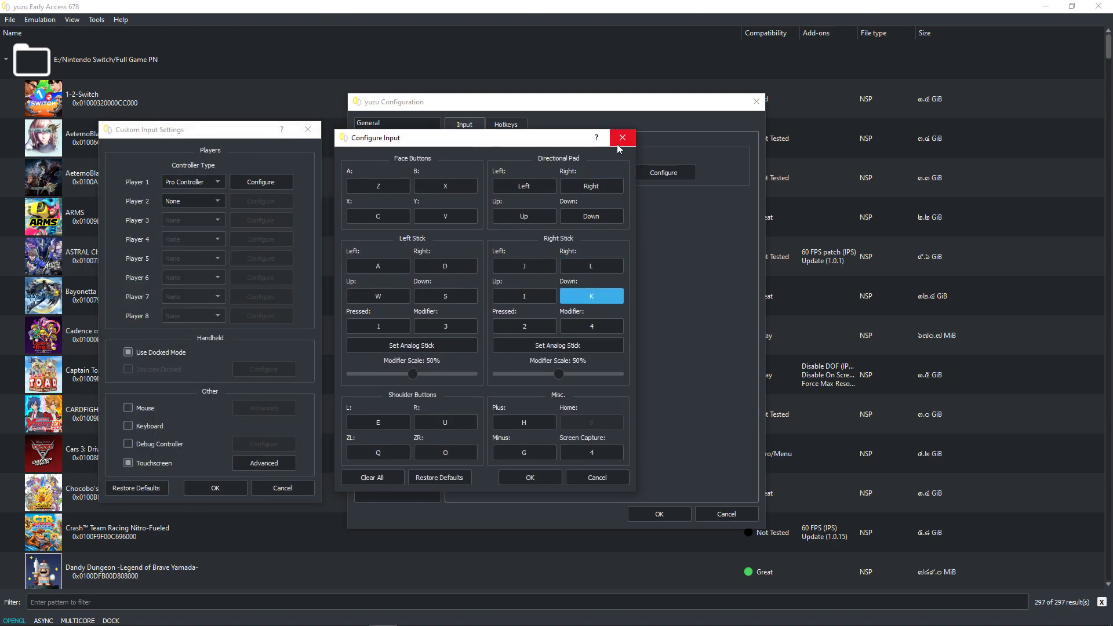
pyautogui.click(618, 144)
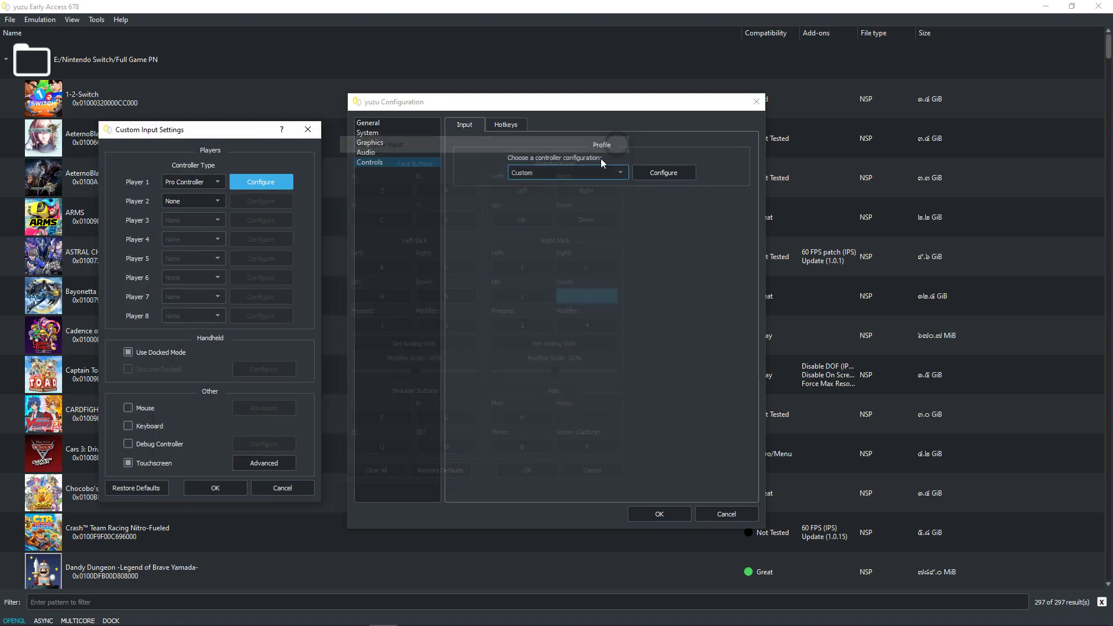
# Step: Disable Use Docked Mode and enable Joycons Docked in the handheld settings
pyautogui.click(162, 354)
pyautogui.click(161, 354)
pyautogui.click(162, 355)
pyautogui.click(164, 370)
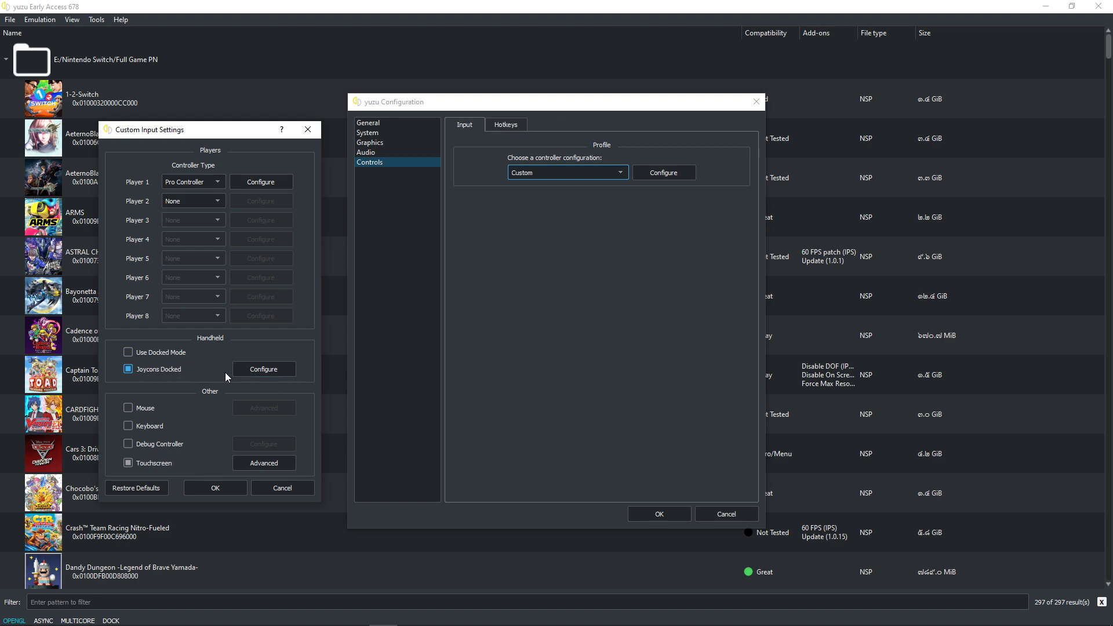
# Step: Examine the input mapping of the docked handheld Joycons and close it without changes
pyautogui.click(263, 368)
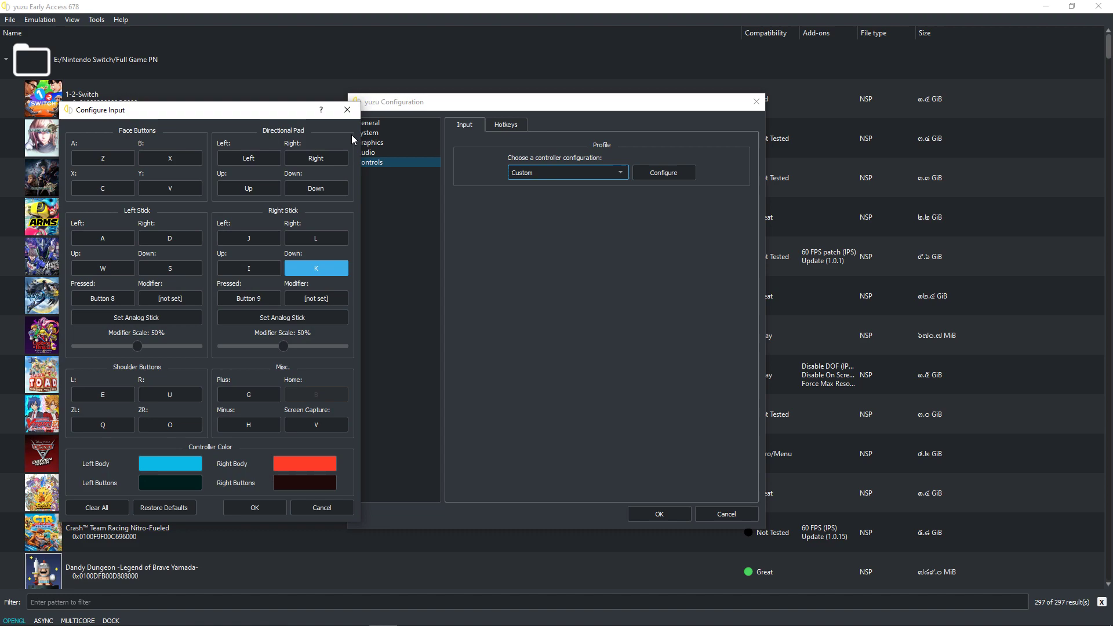
pyautogui.moveTo(267, 119); pyautogui.dragTo(591, 119)
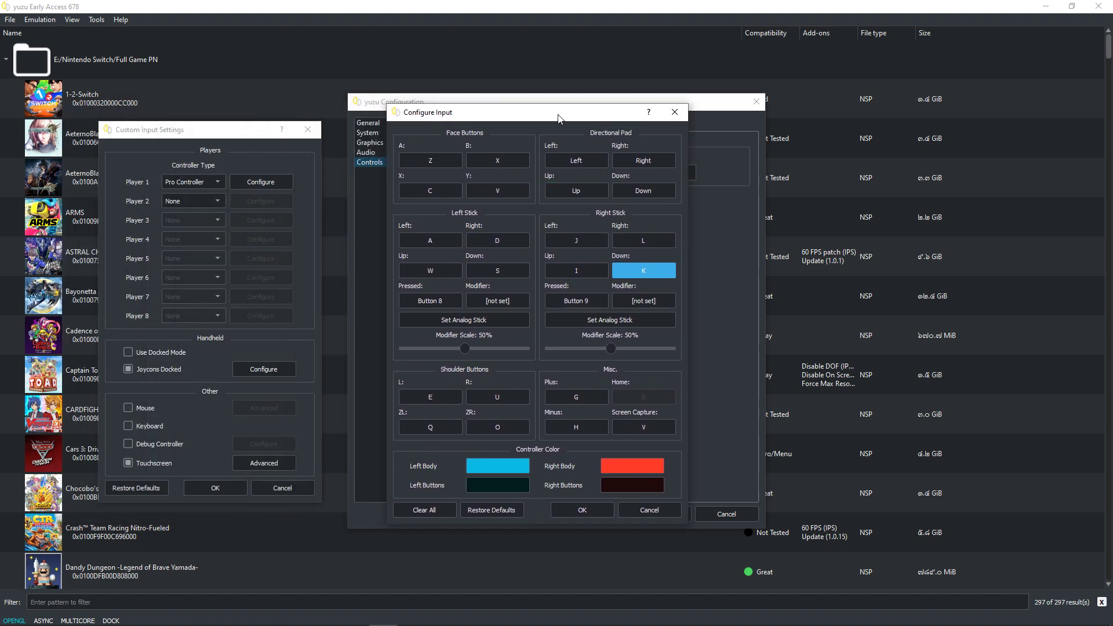
pyautogui.moveTo(555, 116); pyautogui.dragTo(537, 130)
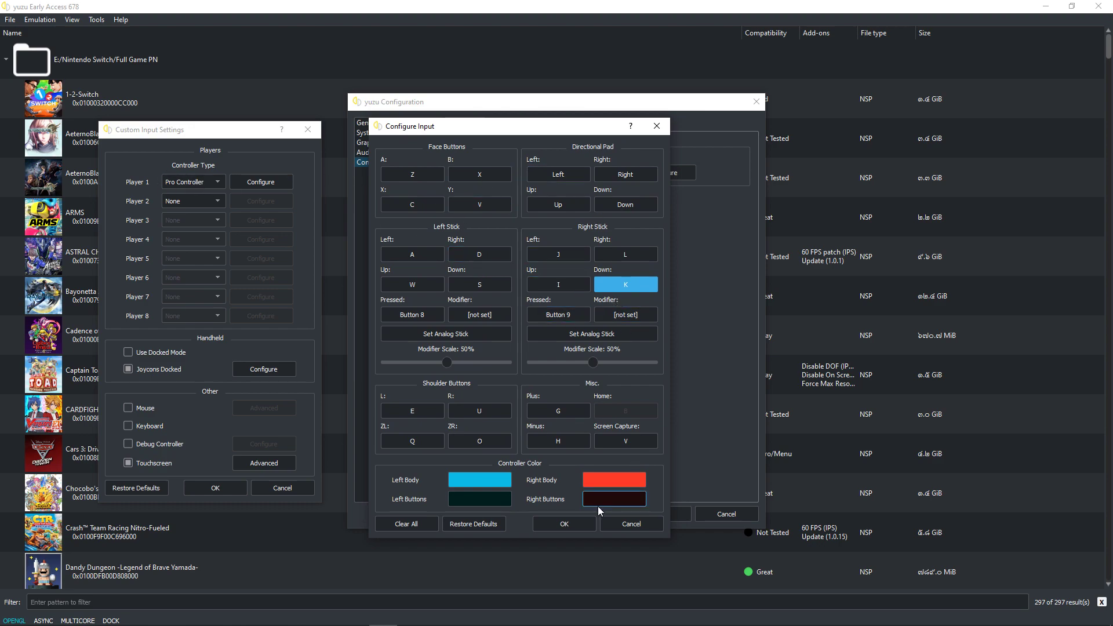
pyautogui.click(659, 133)
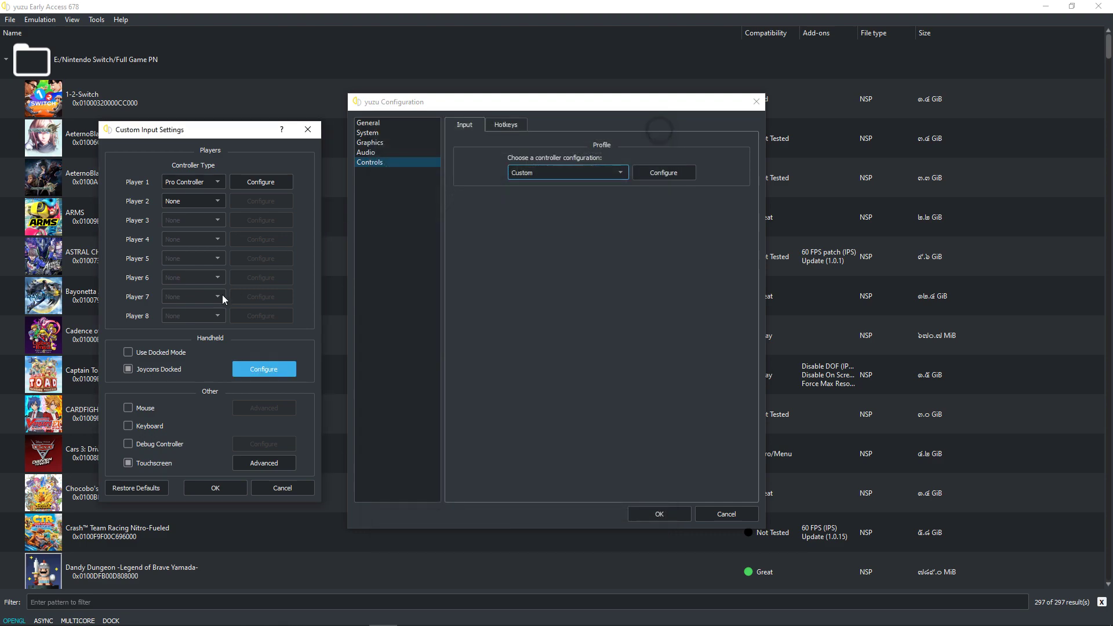
# Step: Alternate between Use Docked Mode and Joycons Docked in the handheld settings, finishing with Use Docked Mode enabled
pyautogui.click(160, 353)
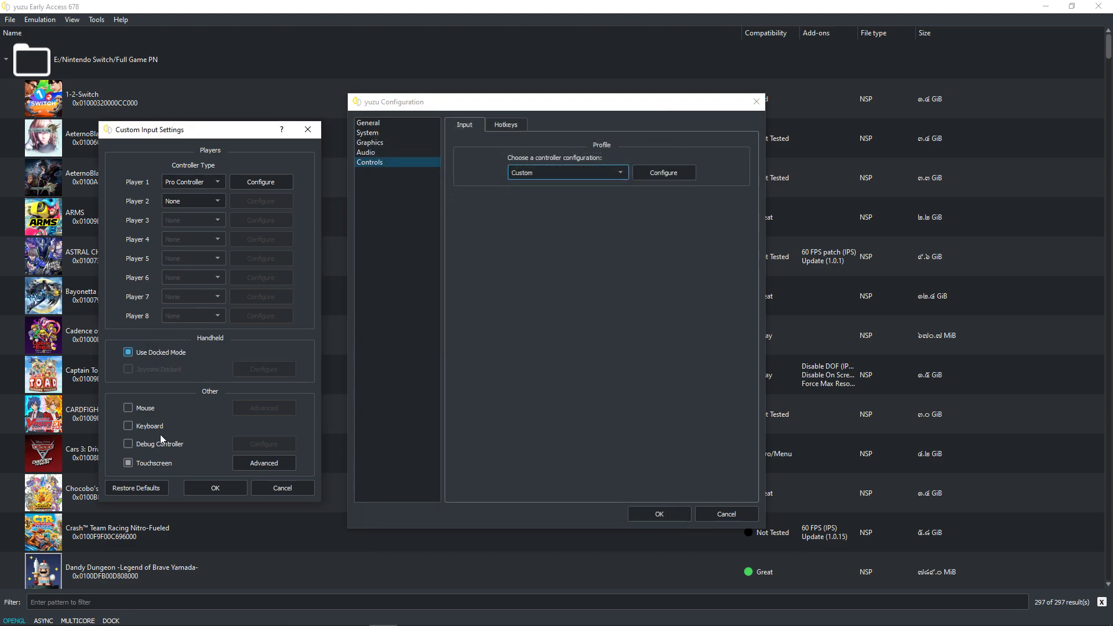
pyautogui.click(145, 354)
pyautogui.click(155, 370)
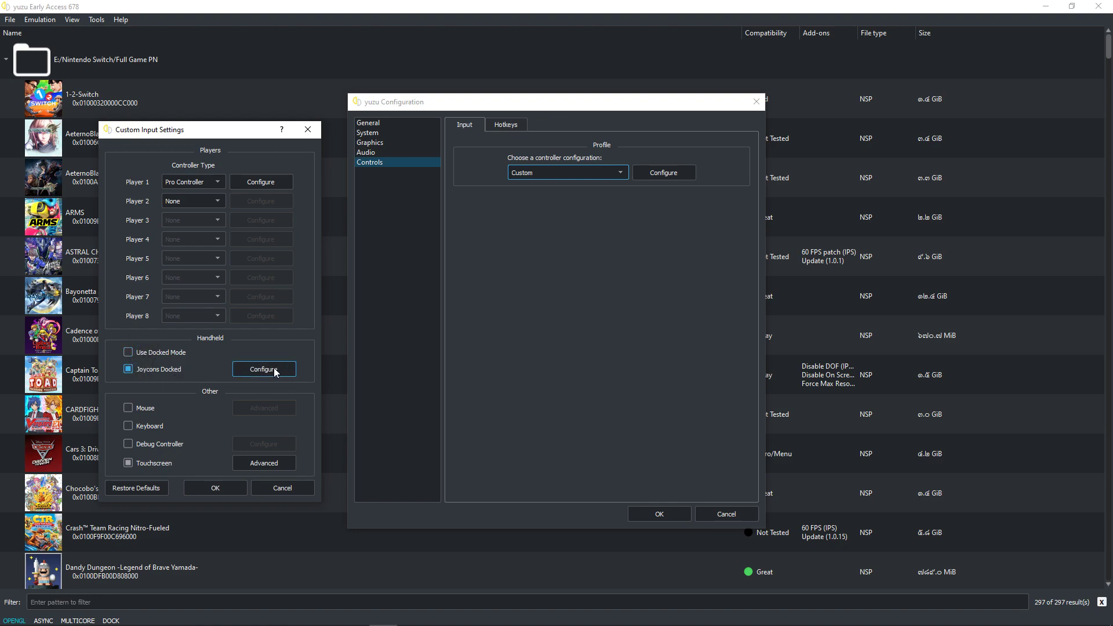
pyautogui.click(145, 354)
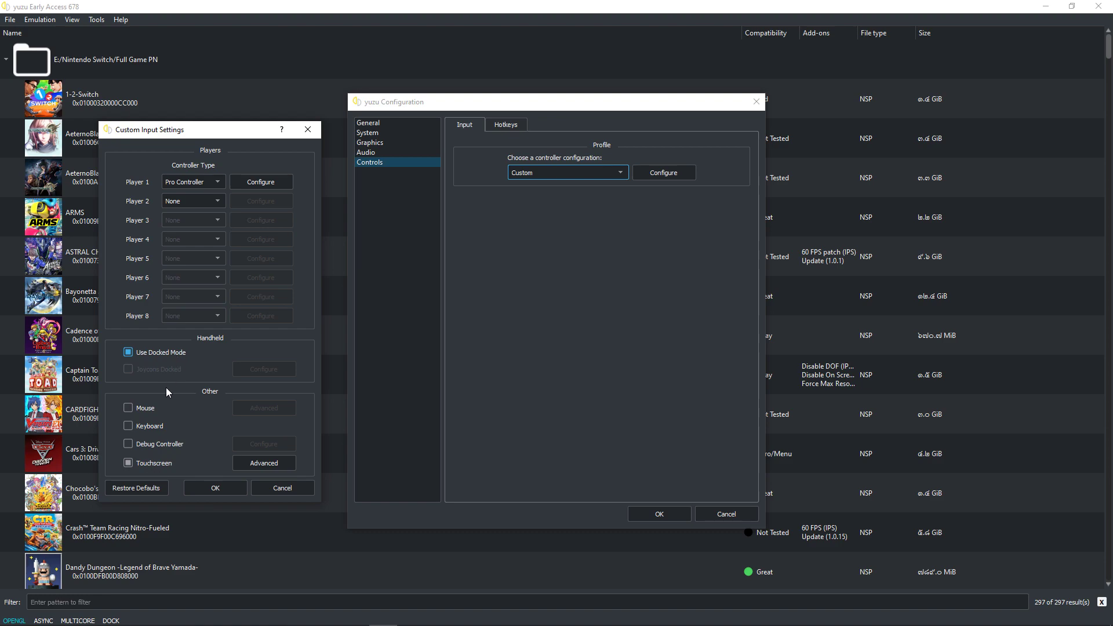
# Step: Temporarily enable the Mouse input to check its button mapping, and try enabling the Keyboard input
pyautogui.click(143, 408)
pyautogui.click(240, 416)
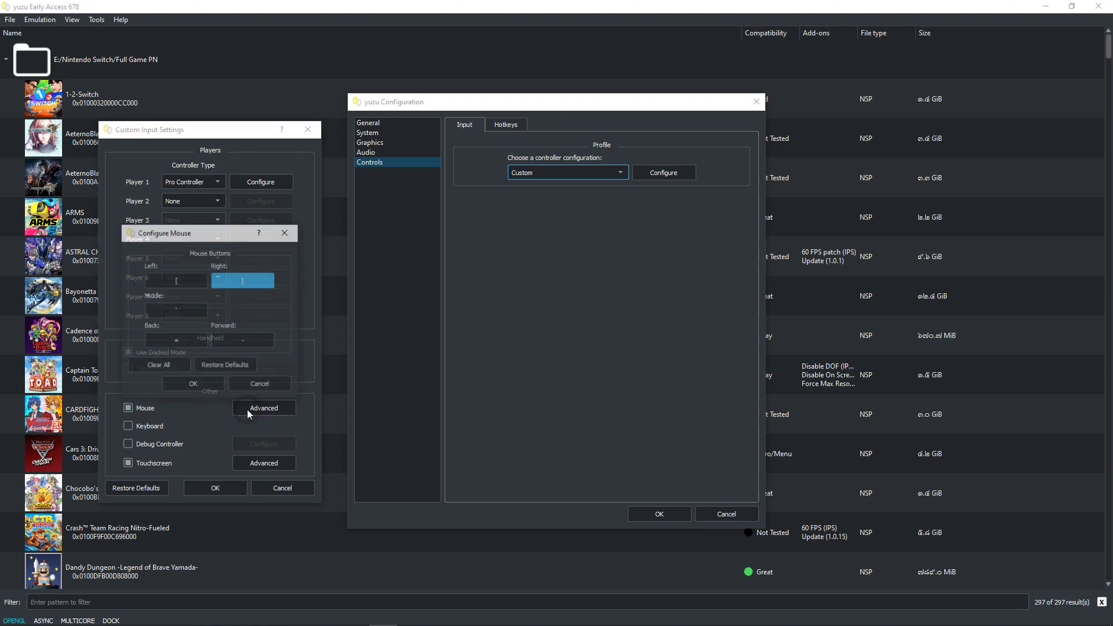
pyautogui.moveTo(343, 237); pyautogui.dragTo(386, 237)
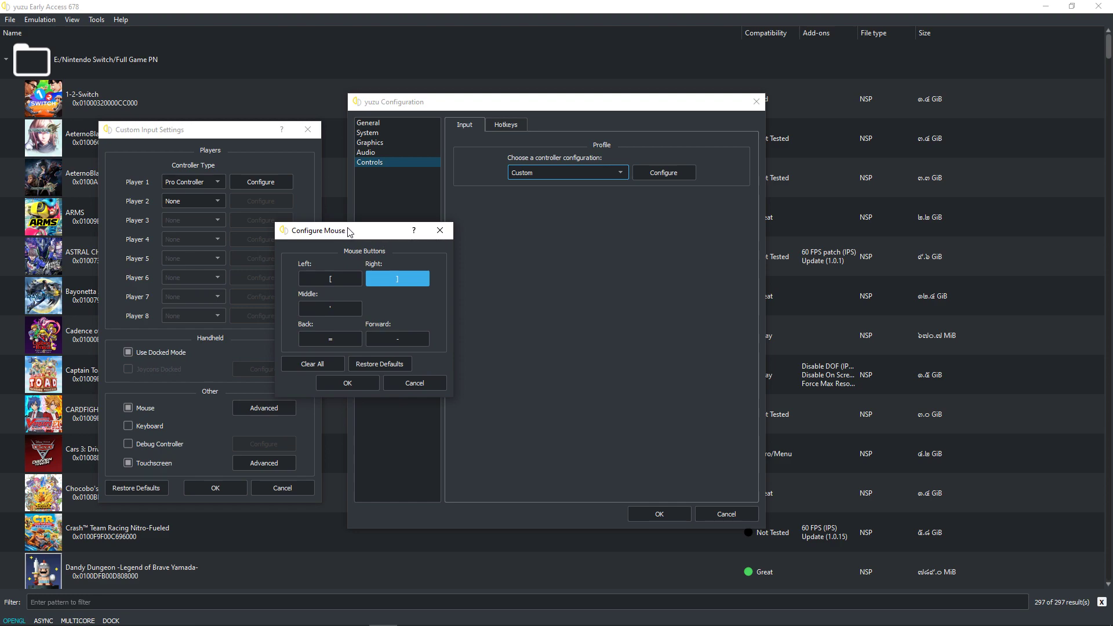
pyautogui.click(440, 230)
pyautogui.click(143, 409)
pyautogui.click(139, 425)
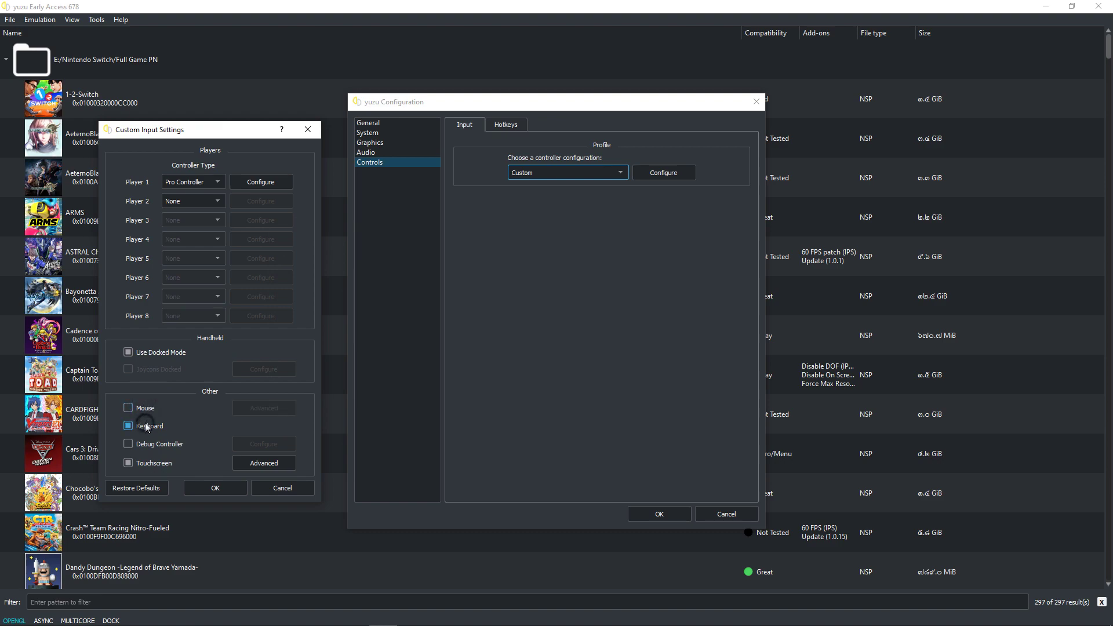
# Step: Check the advanced touch parameters of the Touchscreen and cancel the custom input settings
pyautogui.click(257, 466)
pyautogui.moveTo(251, 240); pyautogui.dragTo(524, 206)
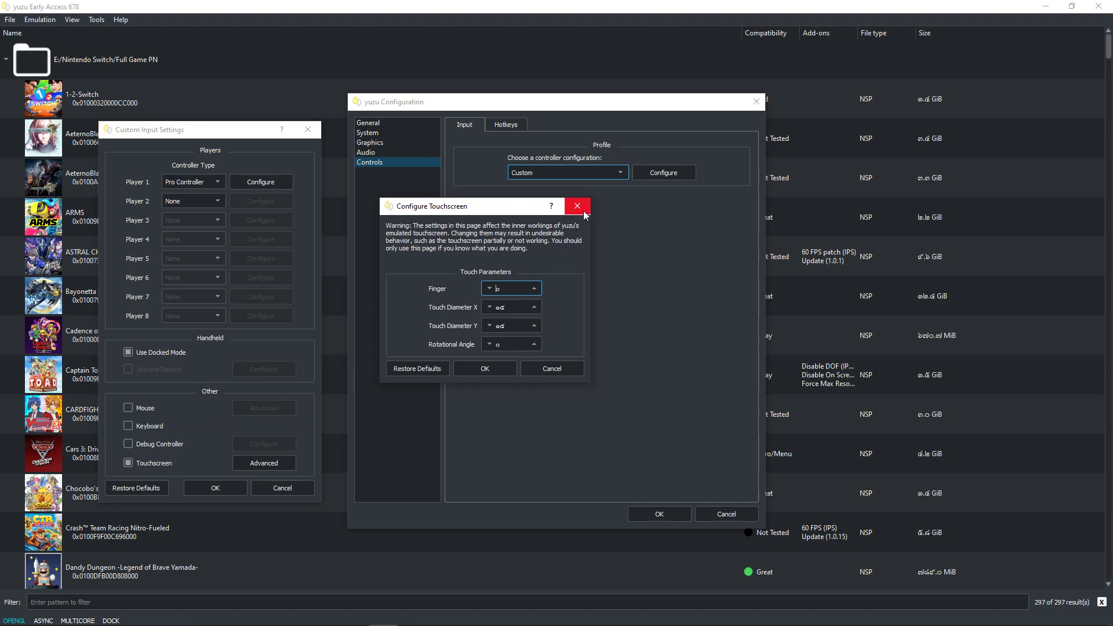
pyautogui.click(580, 207)
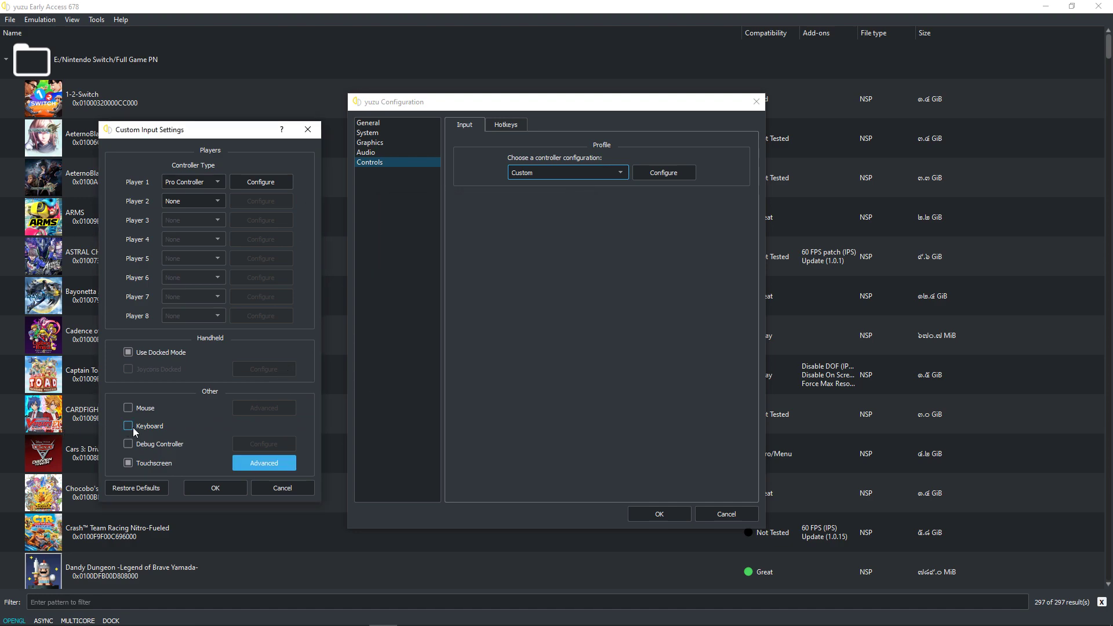
pyautogui.moveTo(197, 132); pyautogui.dragTo(275, 132)
pyautogui.click(360, 488)
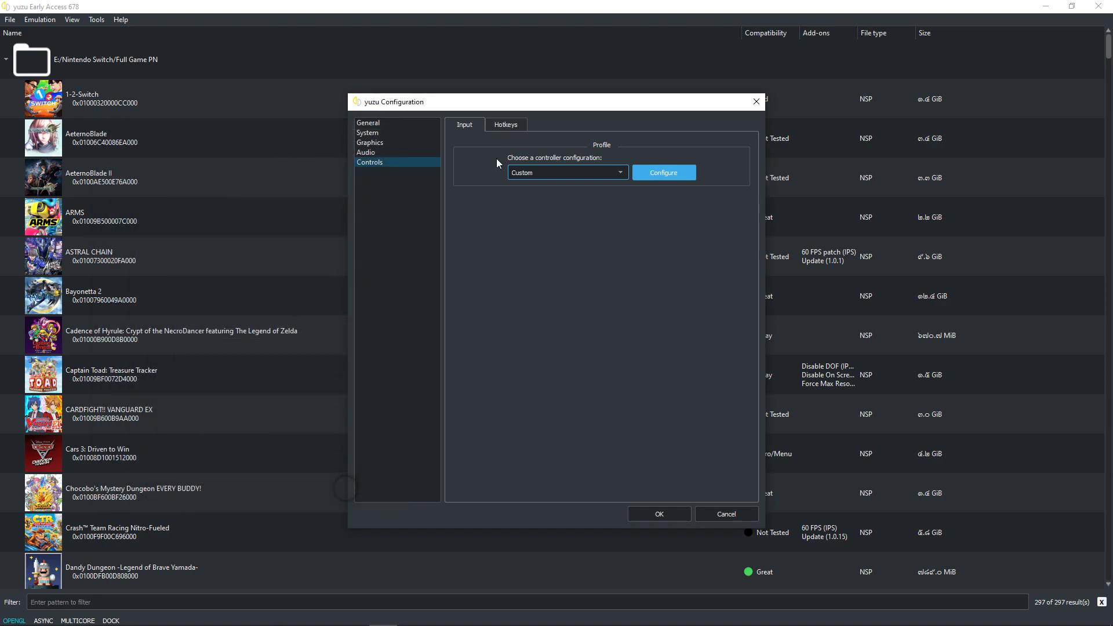
# Step: Examine the hotkey bindings for the main window, from docked mode and emulation control to the filter bar, speed limit and status bar toggles
pyautogui.click(506, 124)
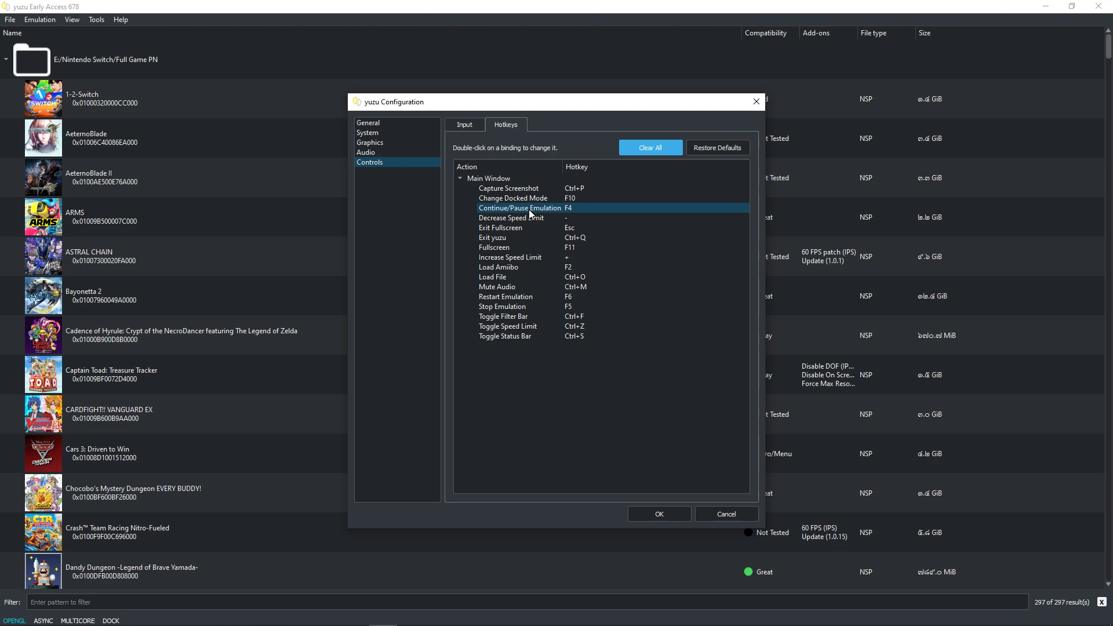
pyautogui.click(513, 199)
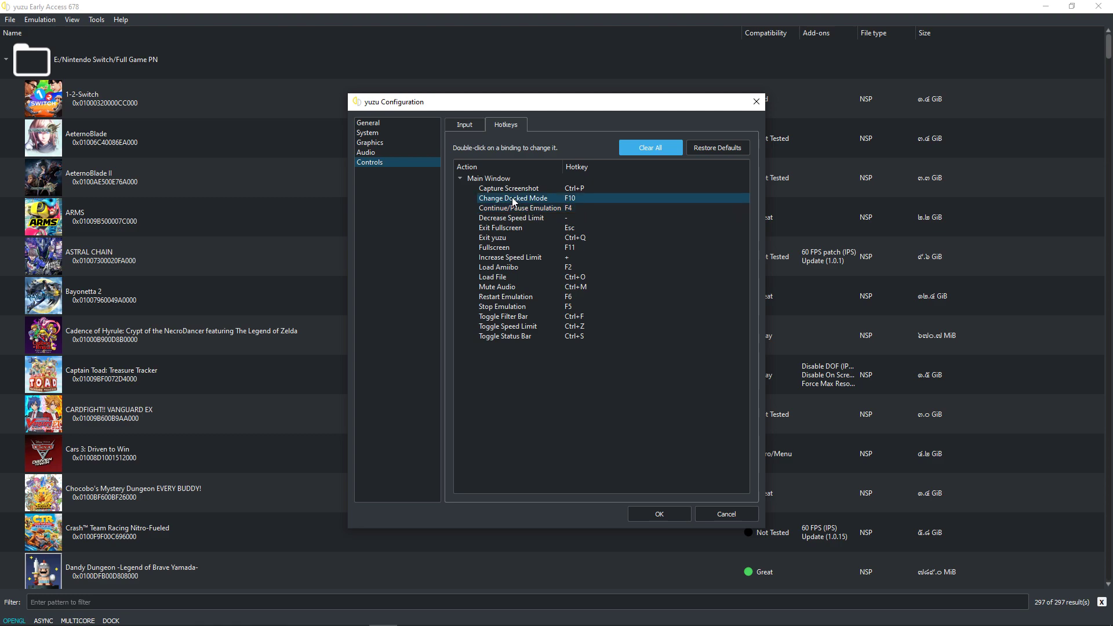
pyautogui.click(514, 192)
pyautogui.click(514, 198)
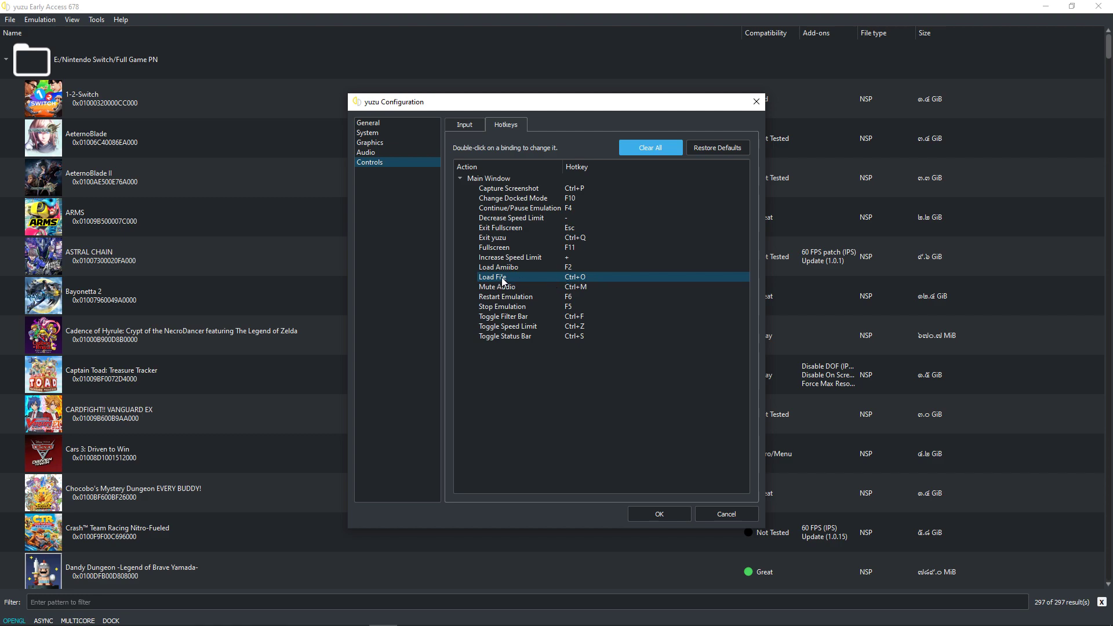
pyautogui.click(572, 298)
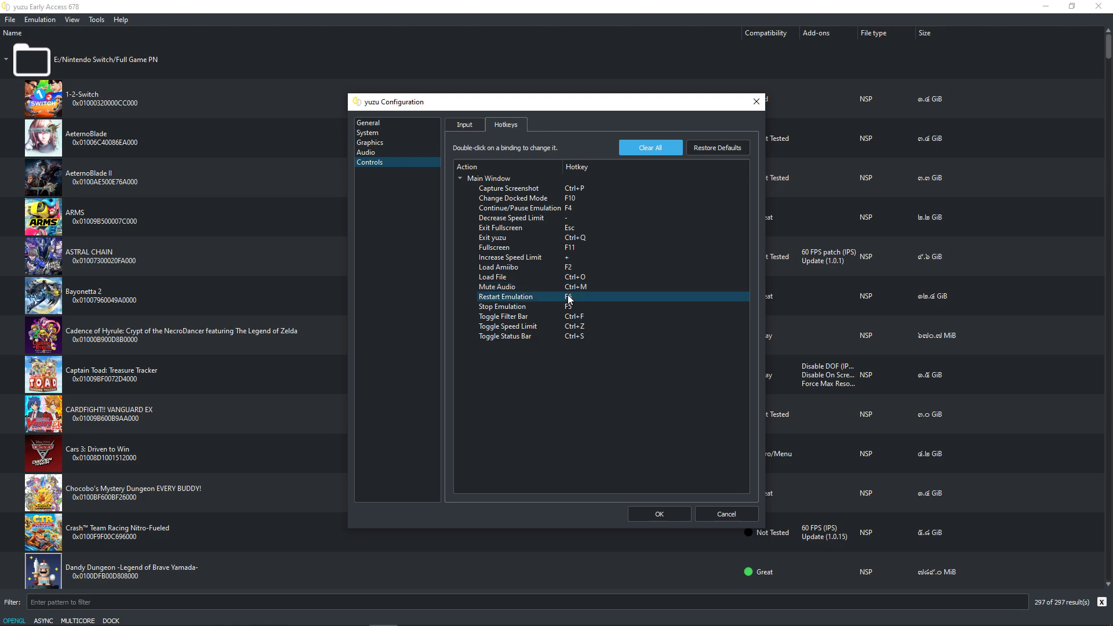
pyautogui.click(555, 303)
pyautogui.click(522, 298)
pyautogui.click(524, 308)
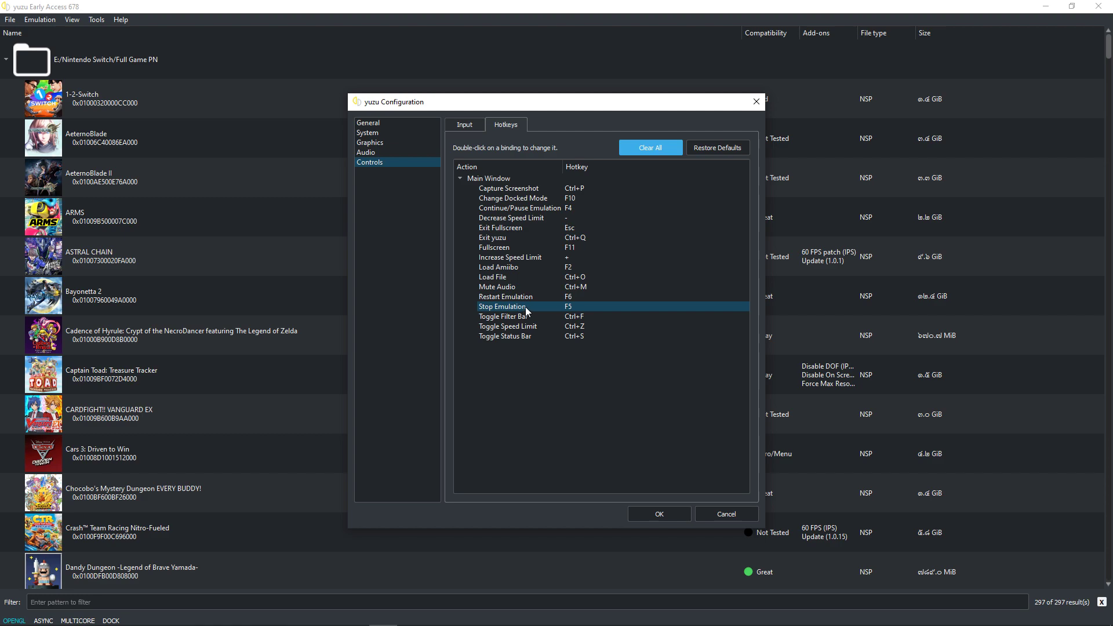
pyautogui.click(542, 326)
pyautogui.click(585, 336)
pyautogui.click(571, 316)
pyautogui.click(526, 328)
# Step: Revisit the controller profile and General settings and cancel the configuration
pyautogui.click(465, 125)
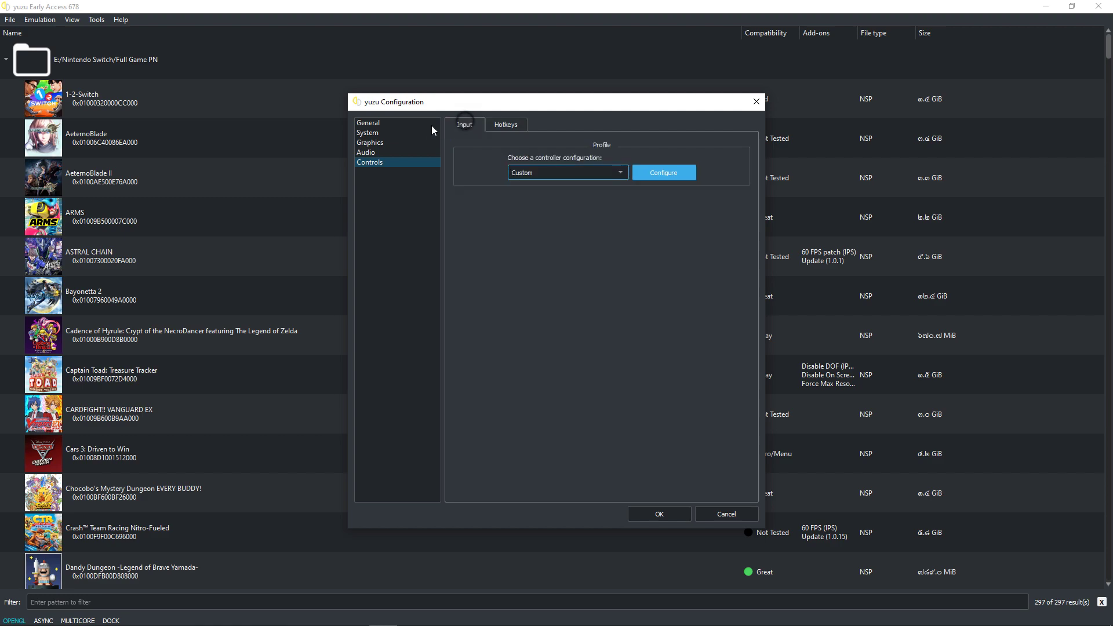
pyautogui.click(393, 123)
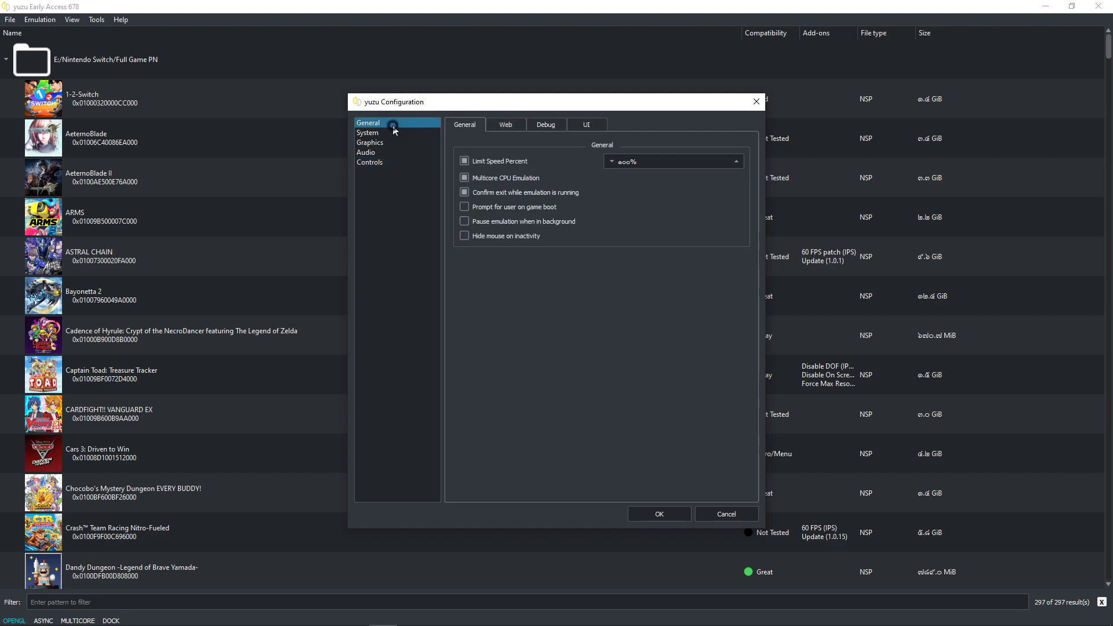
pyautogui.click(725, 515)
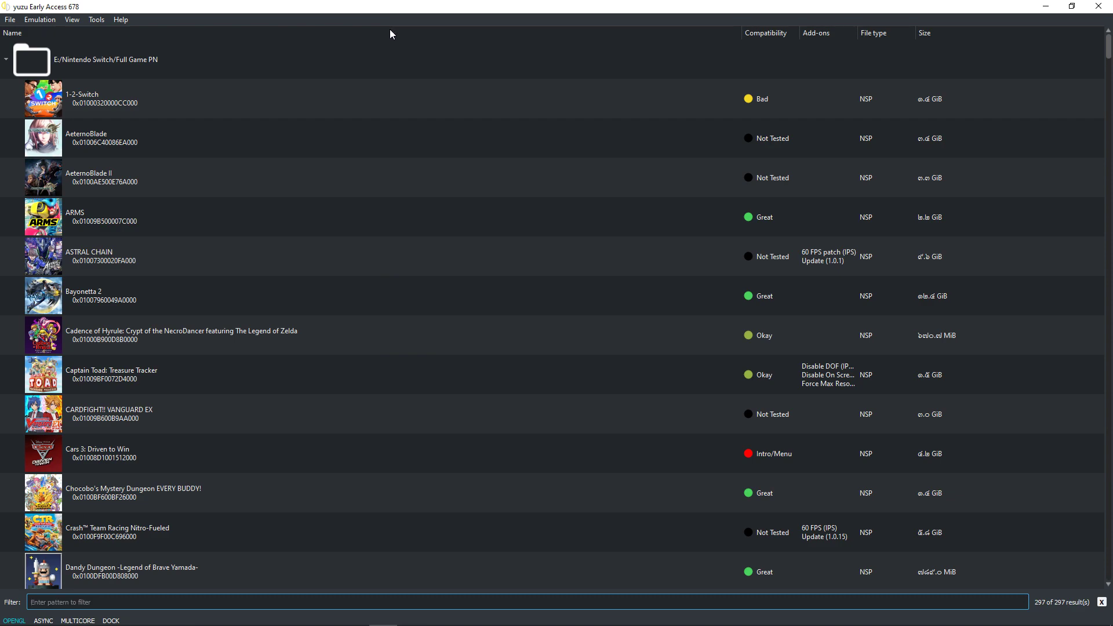
# Step: Review the window display options, including the filter bar, status bar and debugging entries
pyautogui.click(71, 21)
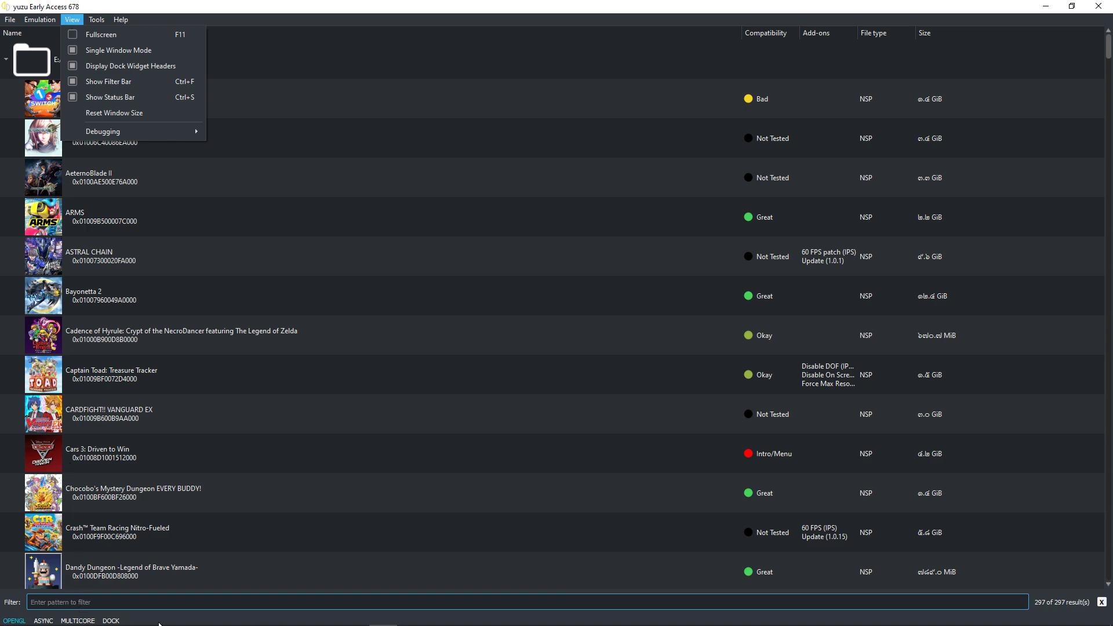
pyautogui.click(193, 623)
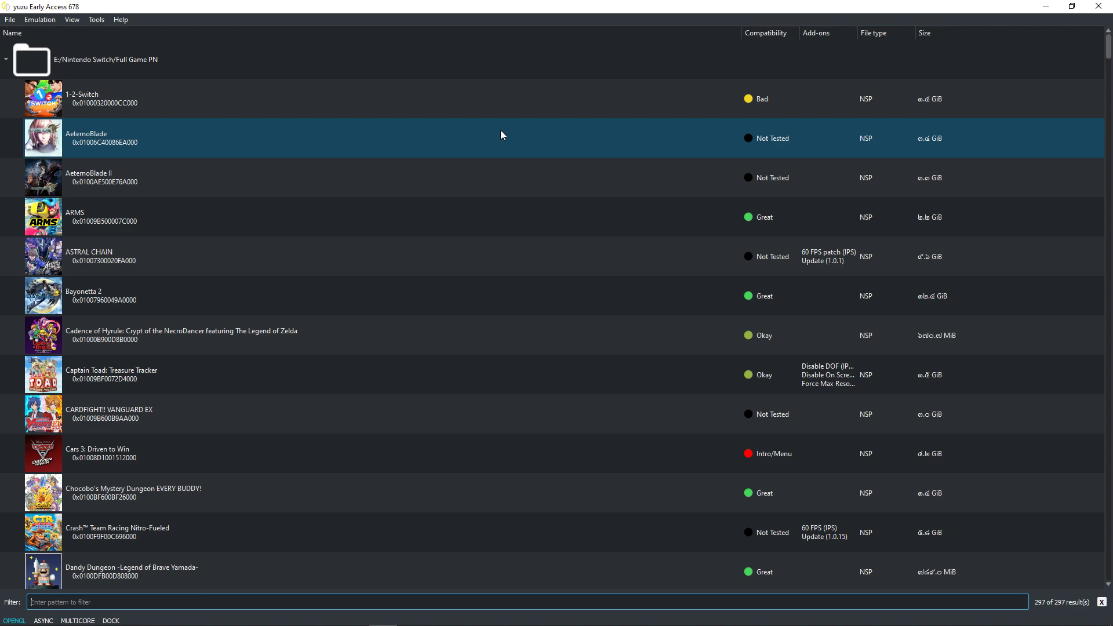
pyautogui.moveTo(81, 623)
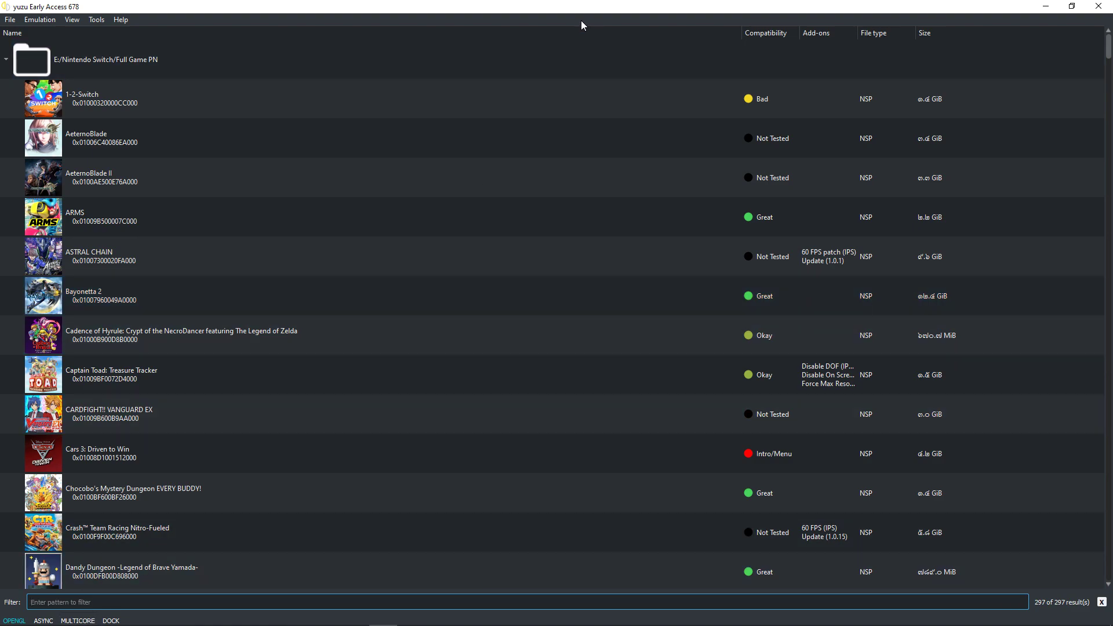
pyautogui.click(81, 23)
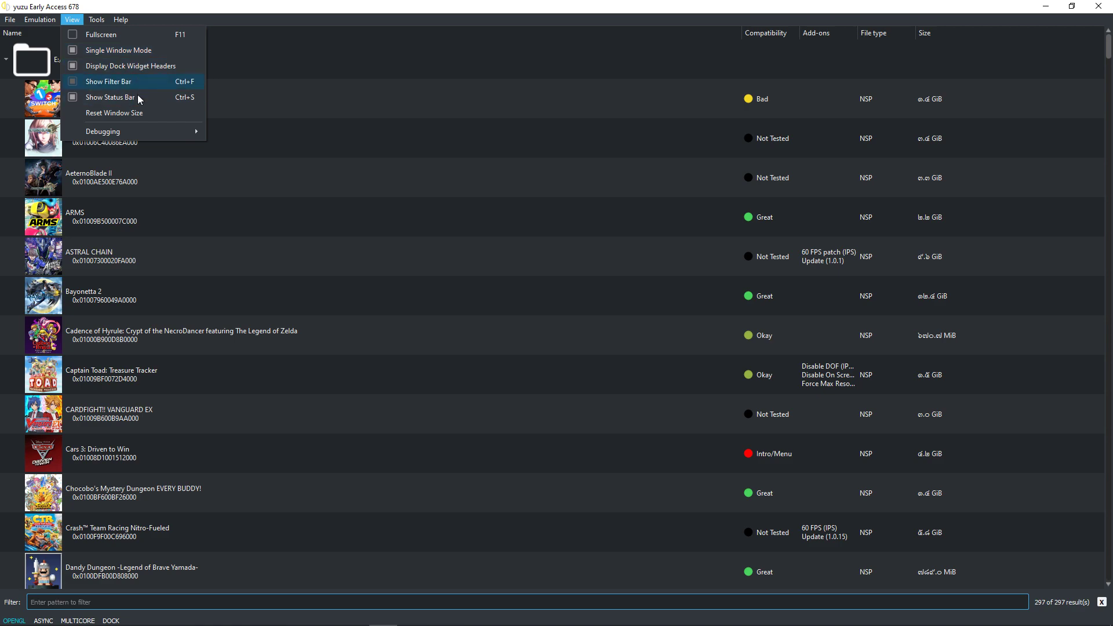
pyautogui.moveTo(133, 132)
pyautogui.moveTo(97, 20)
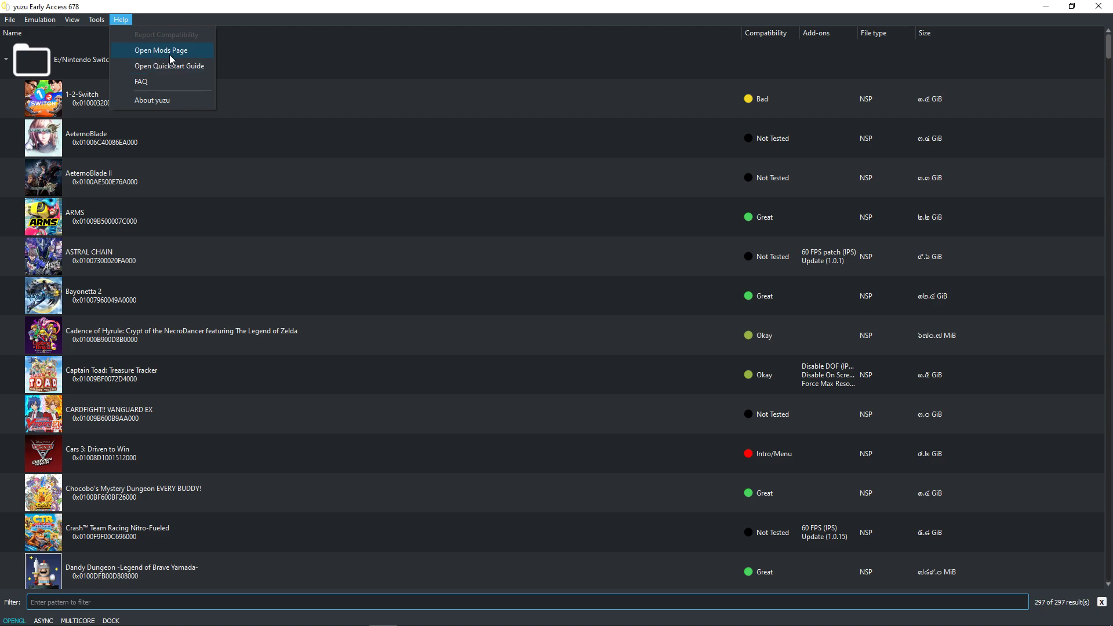
# Step: Open the Switch mods wiki page in the browser, look through the mods listed per game, and return to yuzu
pyautogui.click(169, 55)
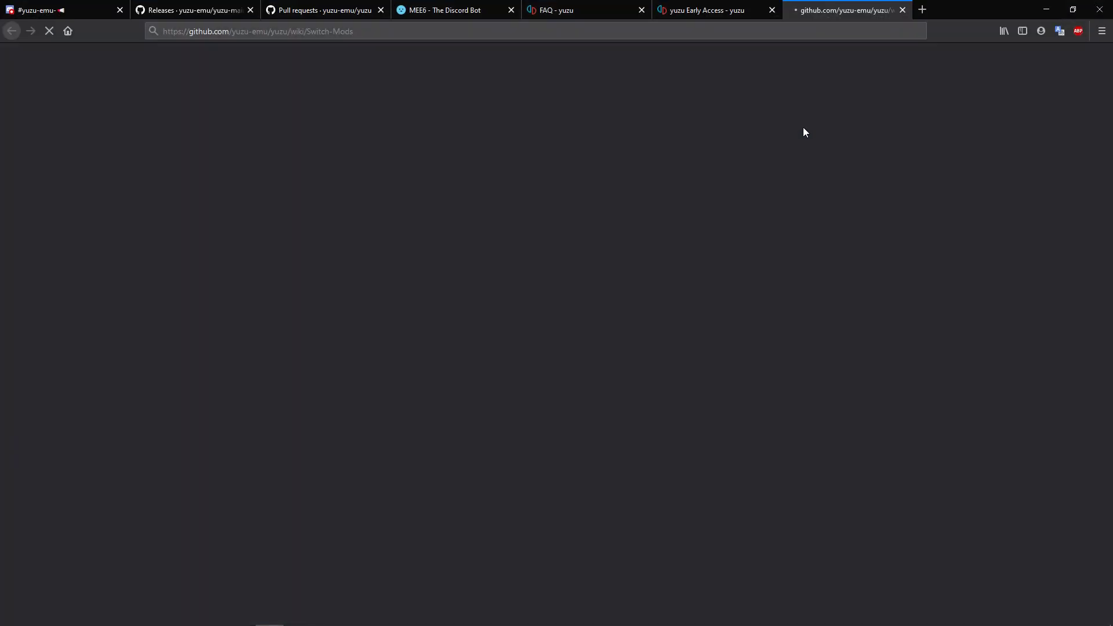
pyautogui.scroll(-3, 657, 153)
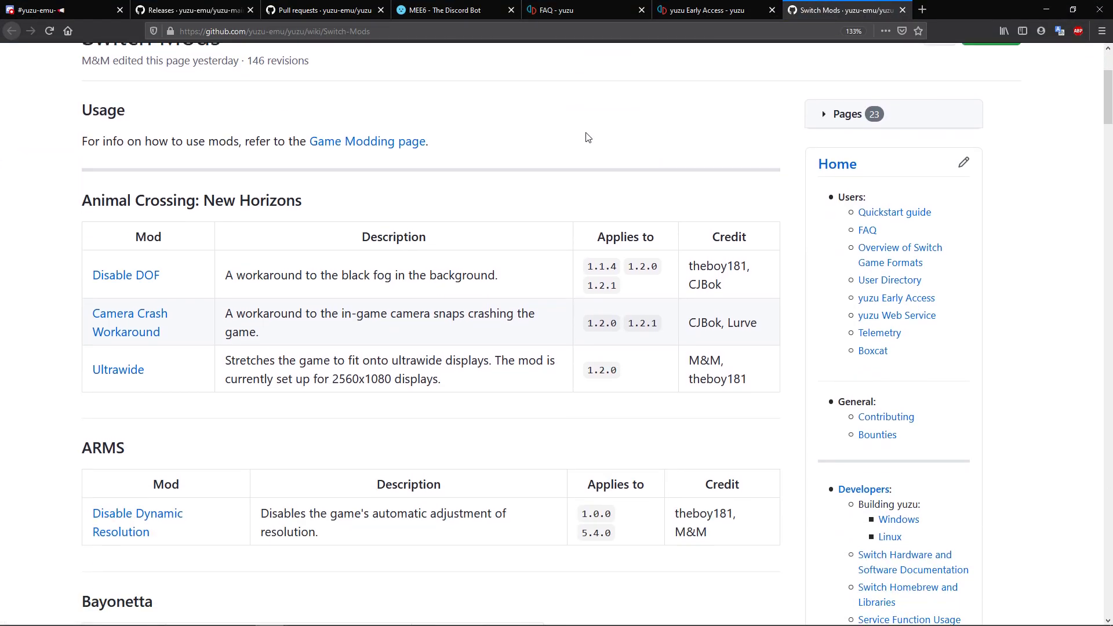
pyautogui.scroll(-3, 586, 137)
pyautogui.scroll(-20, 403, 134)
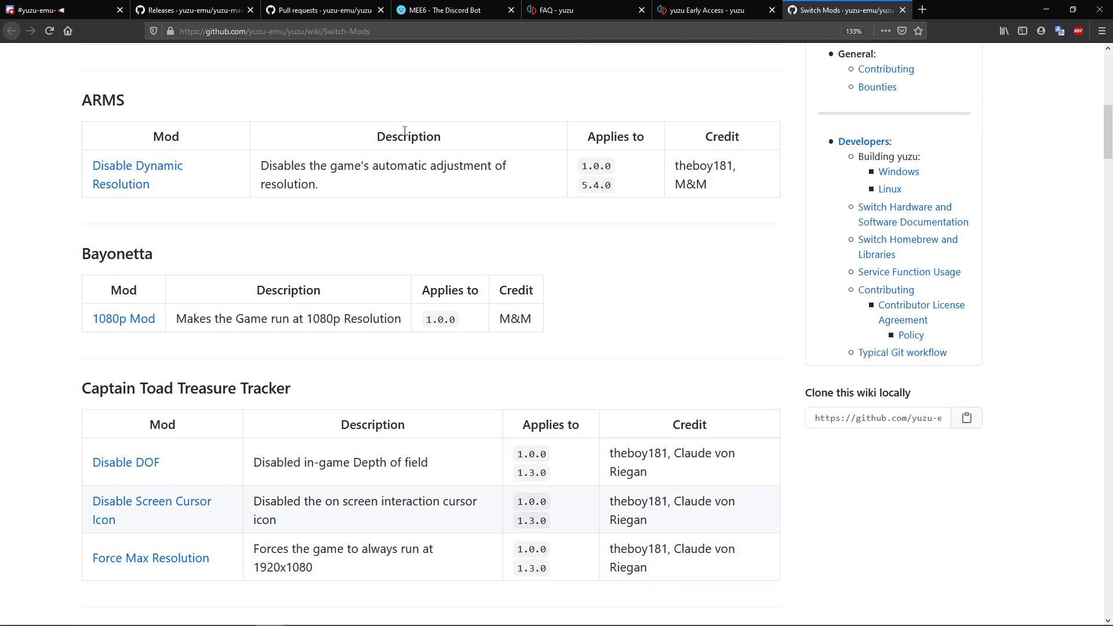
pyautogui.scroll(-15, 408, 138)
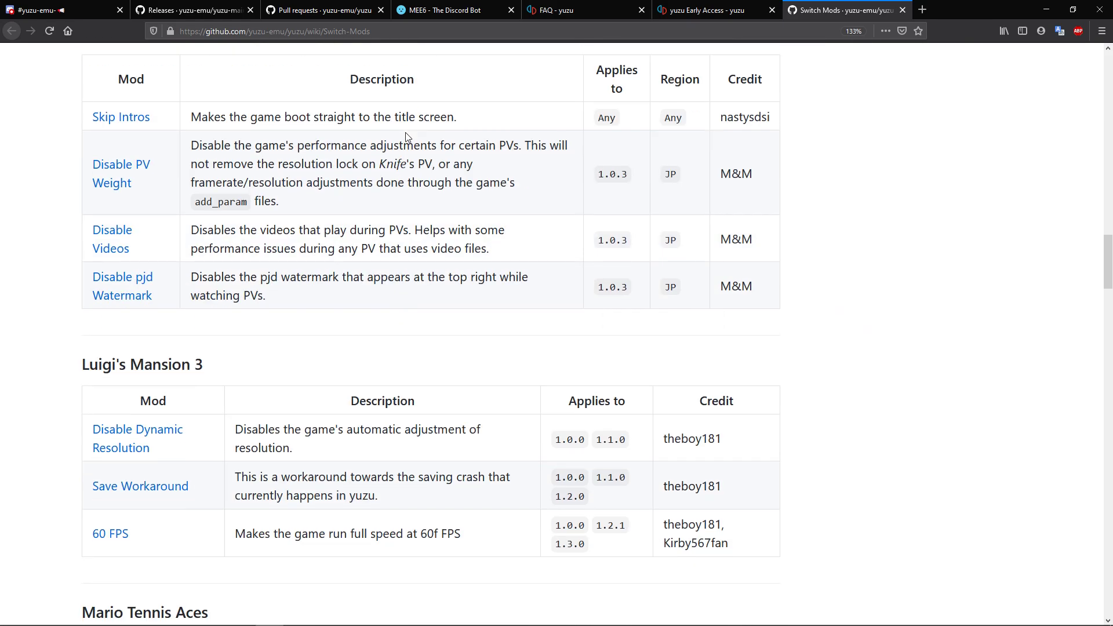
pyautogui.scroll(-18, 405, 132)
pyautogui.scroll(-14, 406, 136)
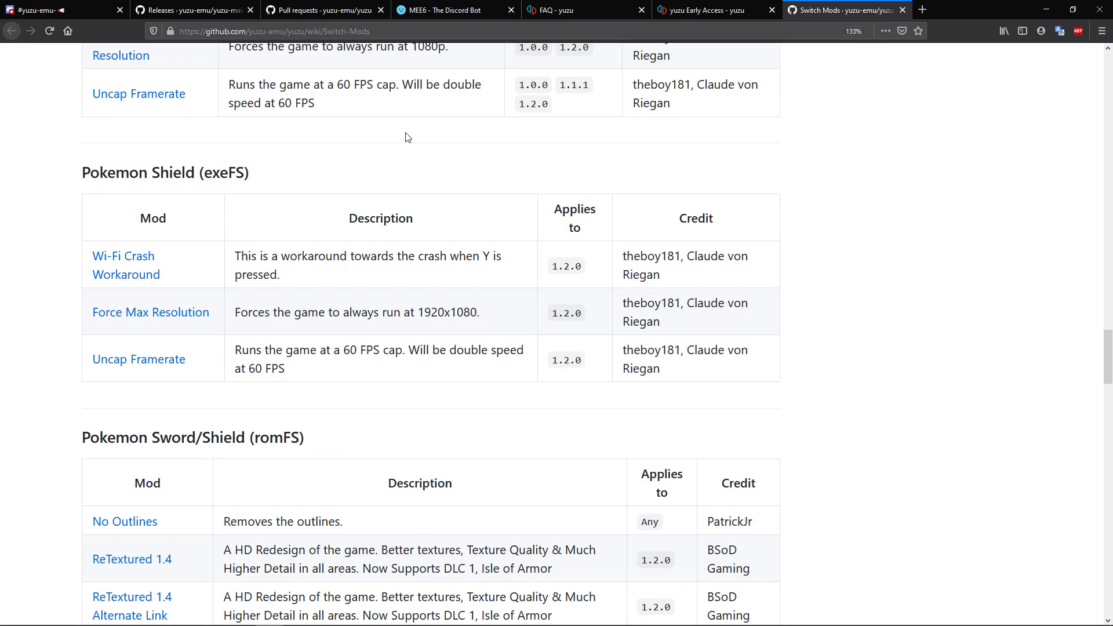
pyautogui.scroll(15, 549, 105)
pyautogui.click(1047, 13)
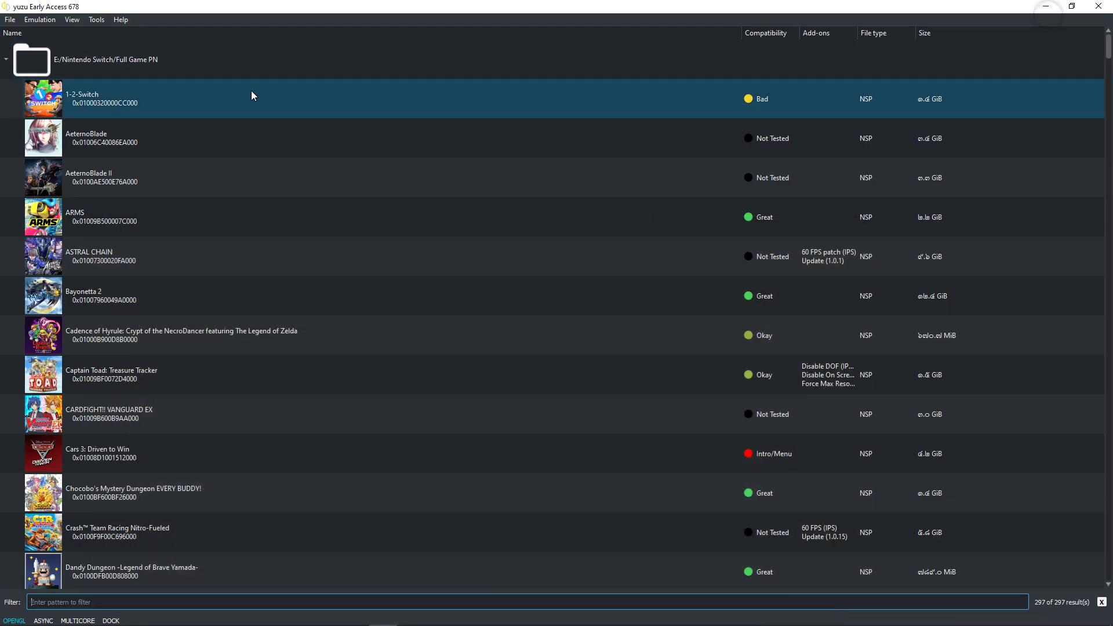
# Step: View the About yuzu version and license information and close it
pyautogui.click(122, 19)
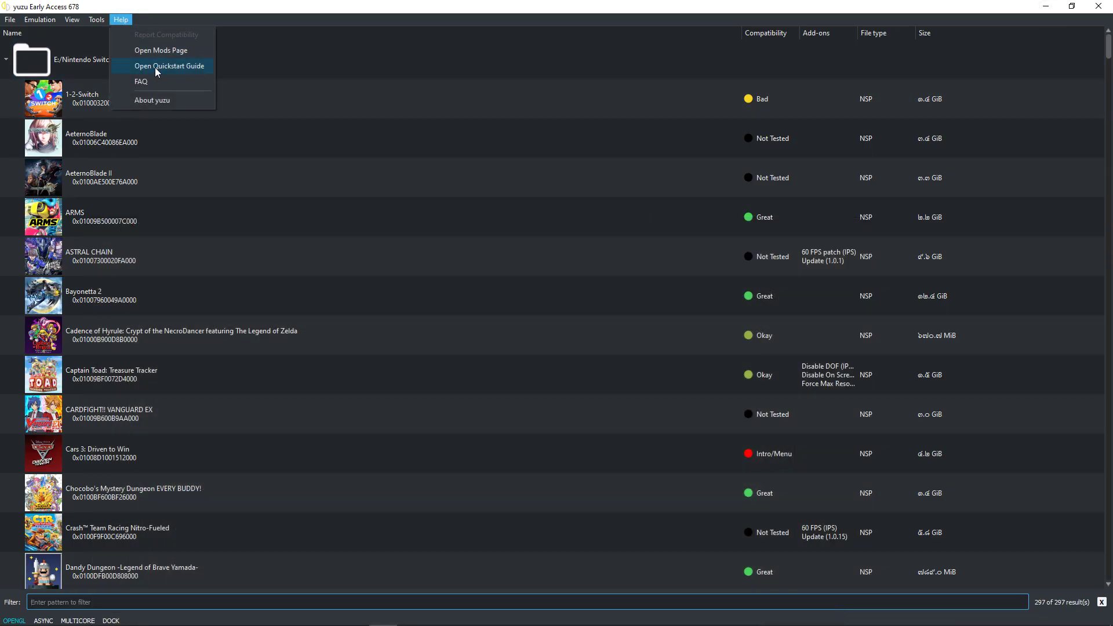
pyautogui.click(155, 103)
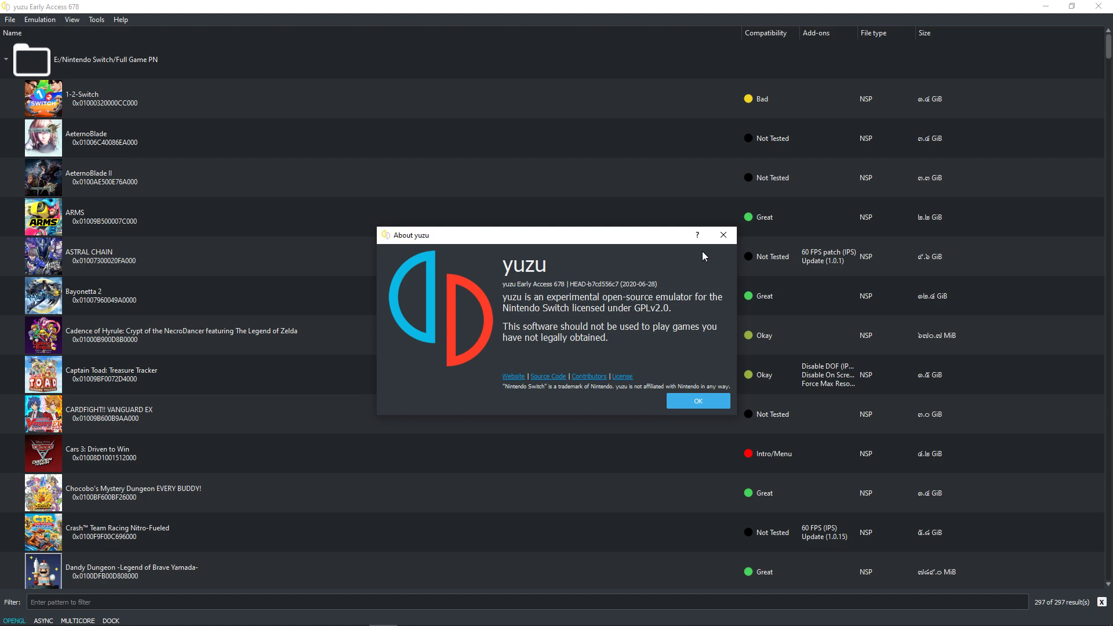
pyautogui.click(724, 235)
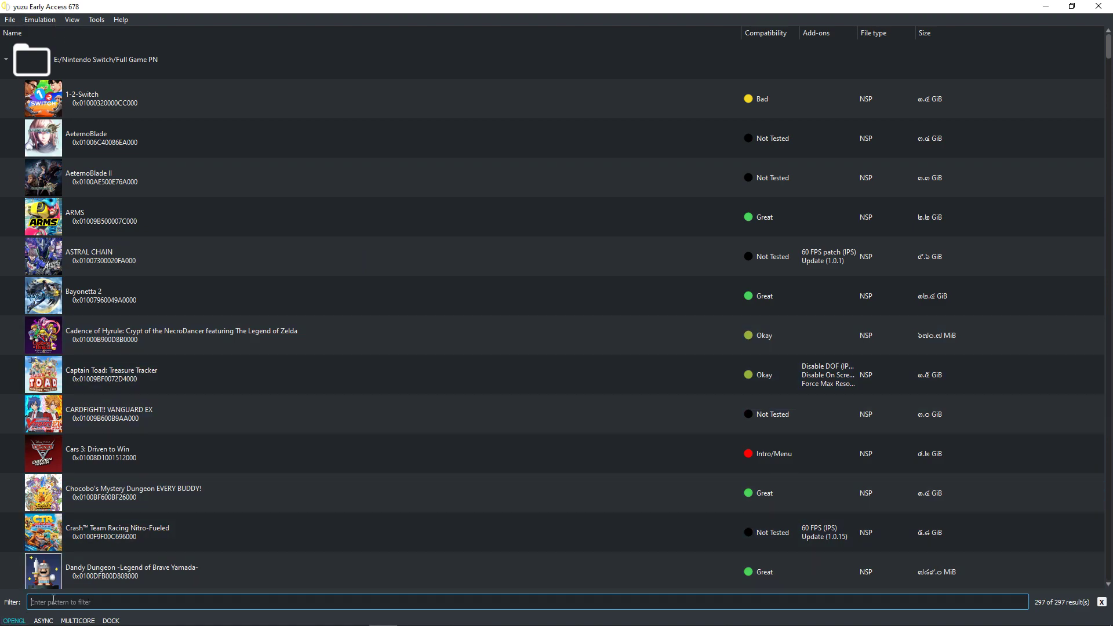
# Step: Switch the graphics renderer back and forth between OpenGL and Vulkan, leaving it on Vulkan
pyautogui.click(19, 622)
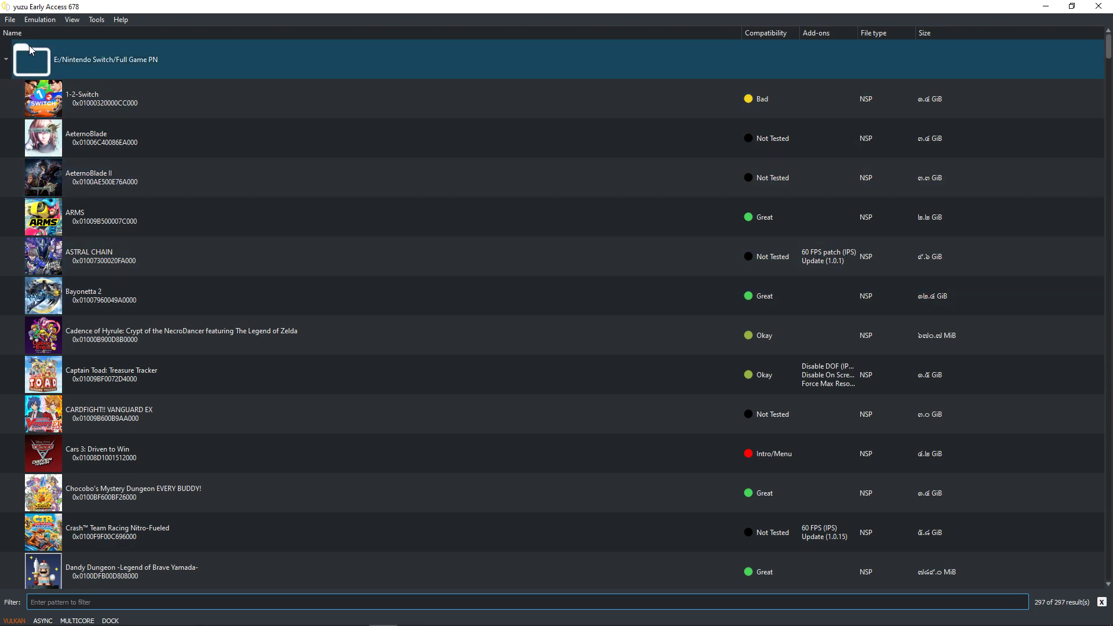
pyautogui.click(40, 19)
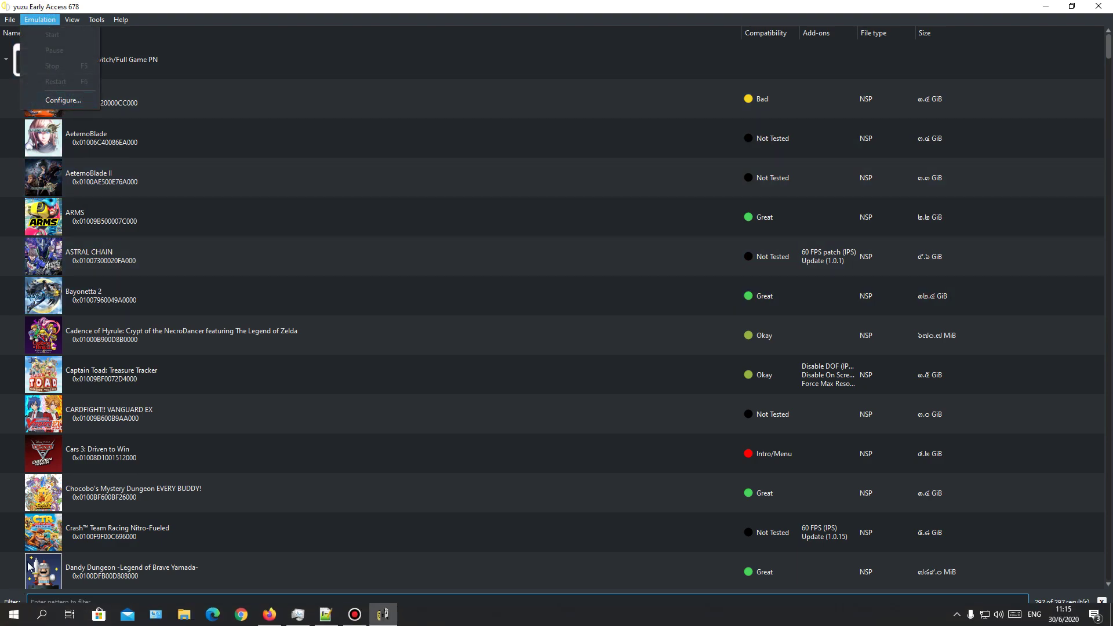
pyautogui.click(21, 621)
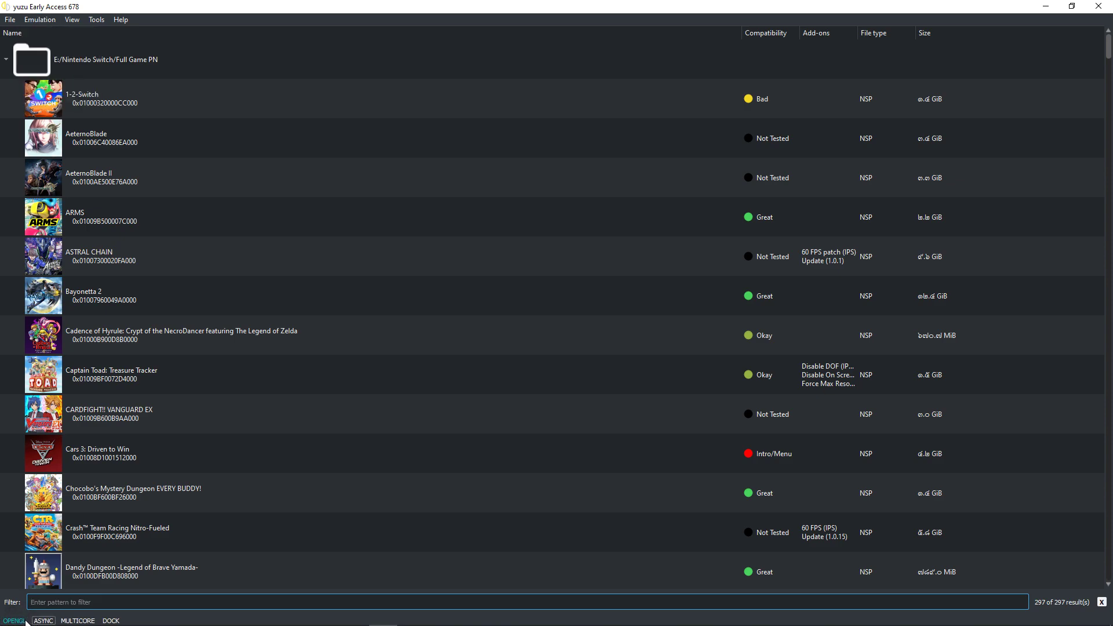
pyautogui.click(14, 621)
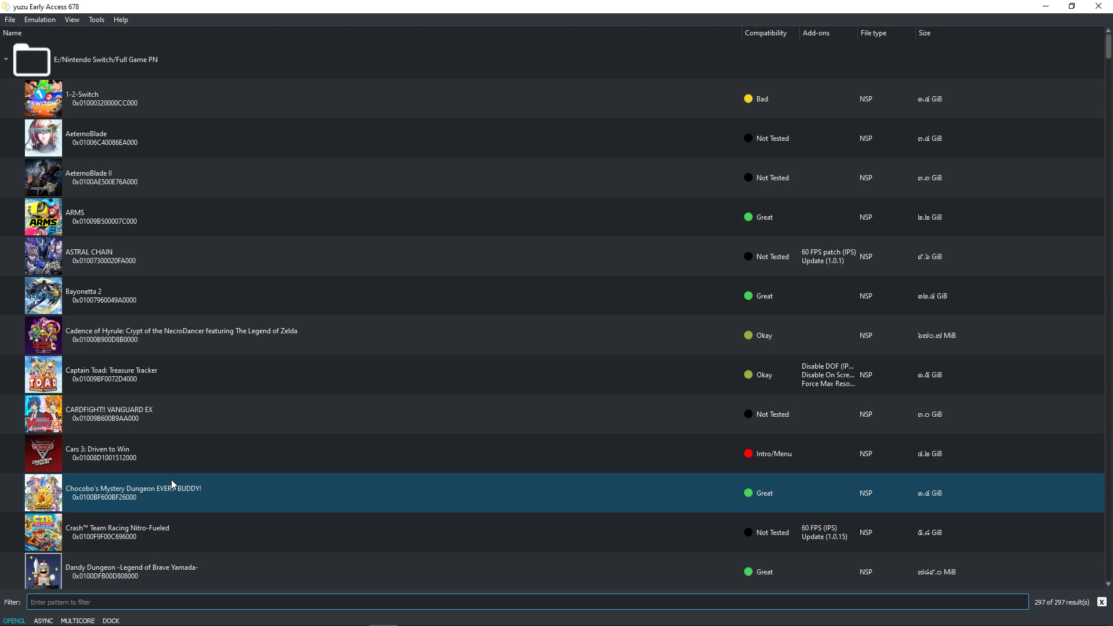
pyautogui.click(14, 621)
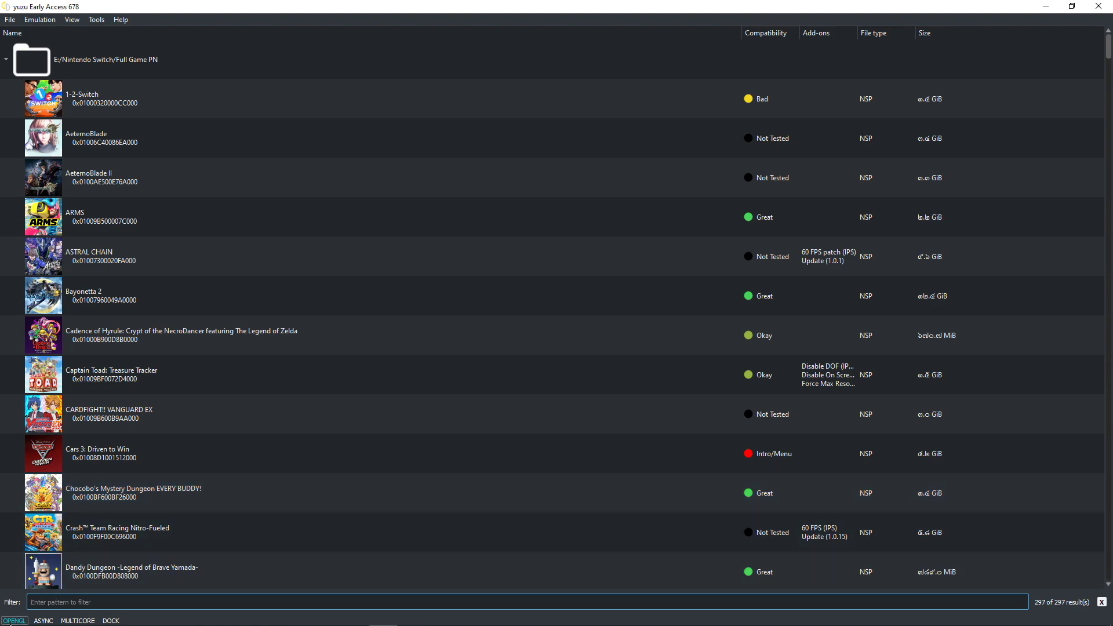
pyautogui.click(14, 621)
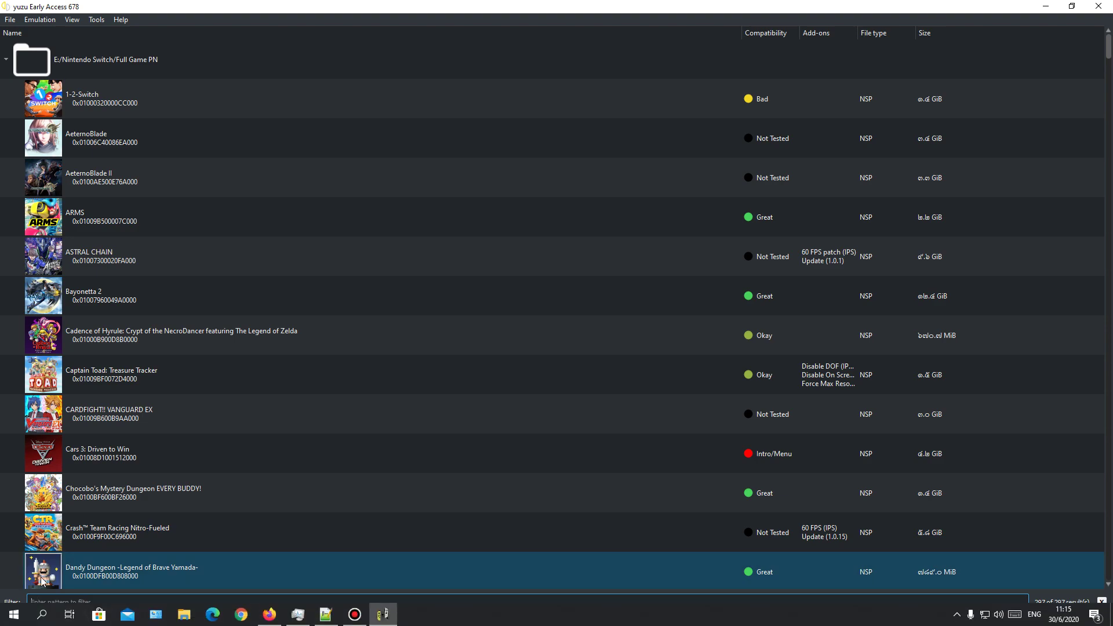
pyautogui.click(14, 621)
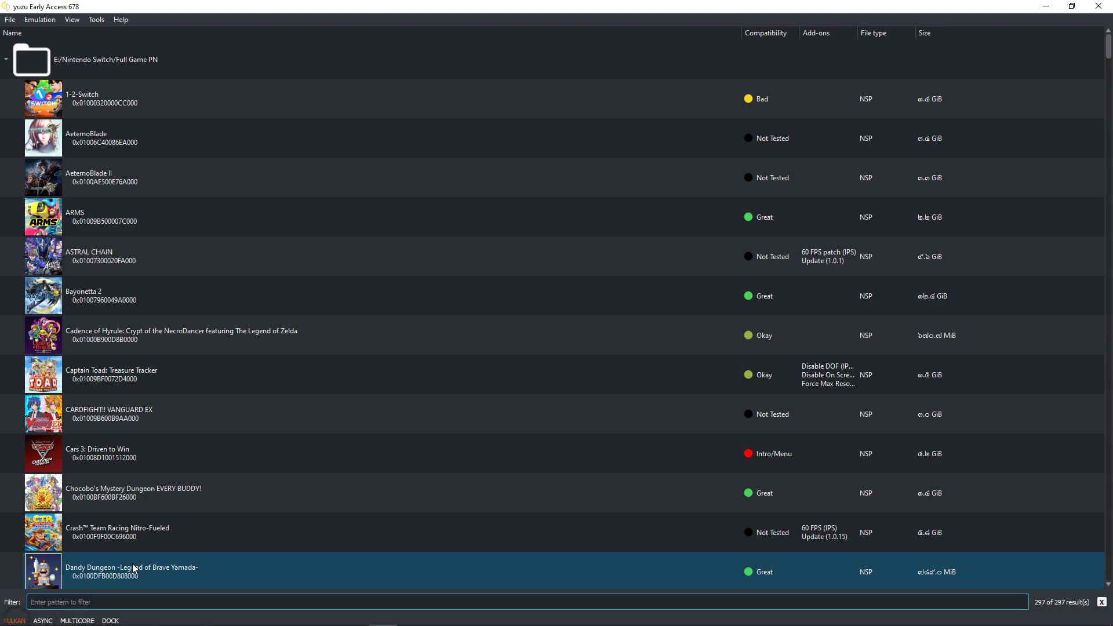
# Step: Toggle the Async, Multicore and Dock status options, restore them, and return the renderer to OpenGL
pyautogui.click(45, 621)
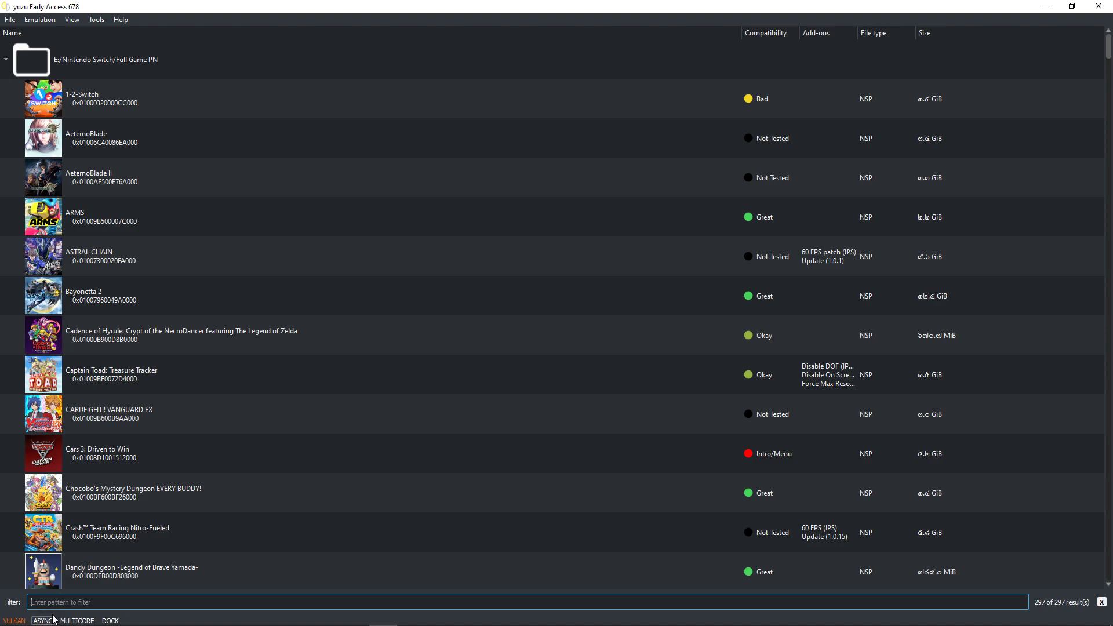
pyautogui.click(75, 621)
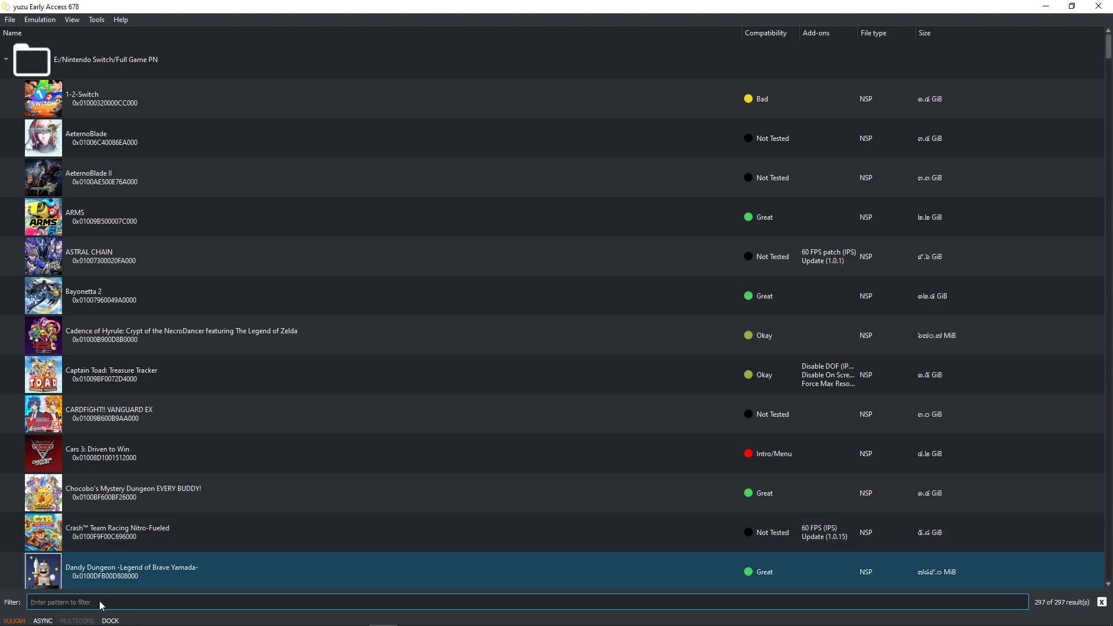
pyautogui.click(110, 621)
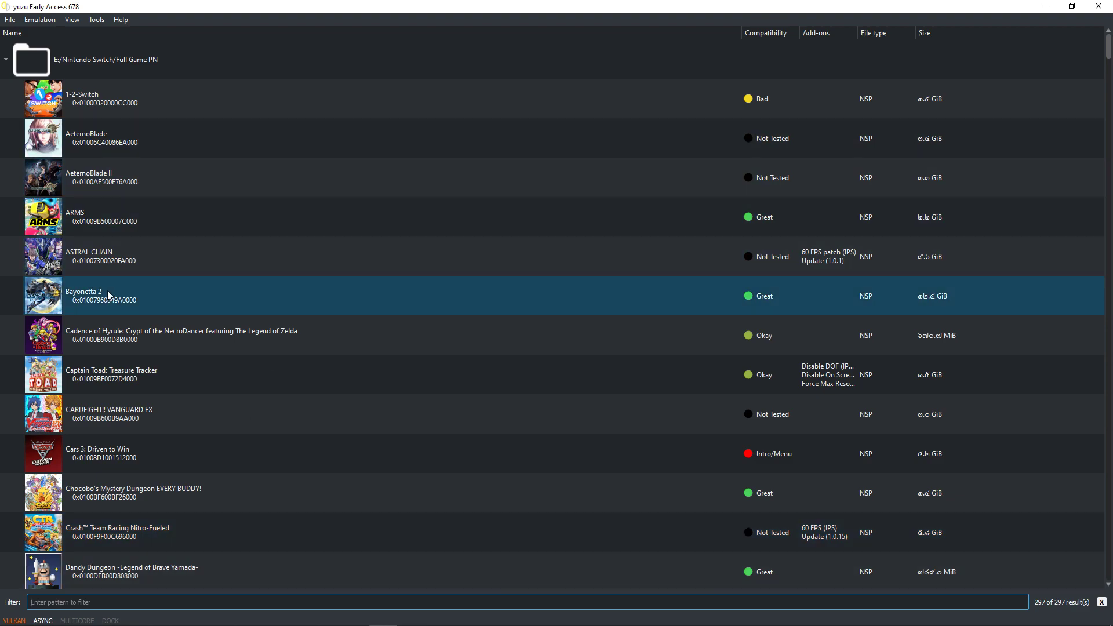
pyautogui.click(14, 621)
pyautogui.click(73, 621)
pyautogui.click(110, 621)
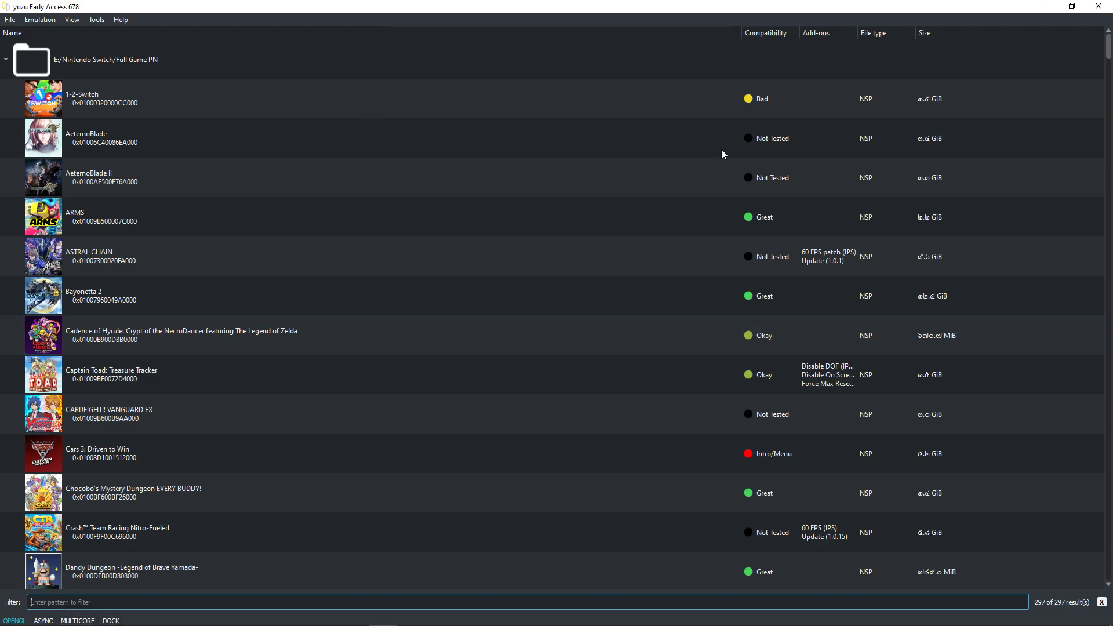
# Step: Look through the game list, switch to the Discord server in the browser, and review the ryujinx-emu channel's posts
pyautogui.scroll(-15, 624, 200)
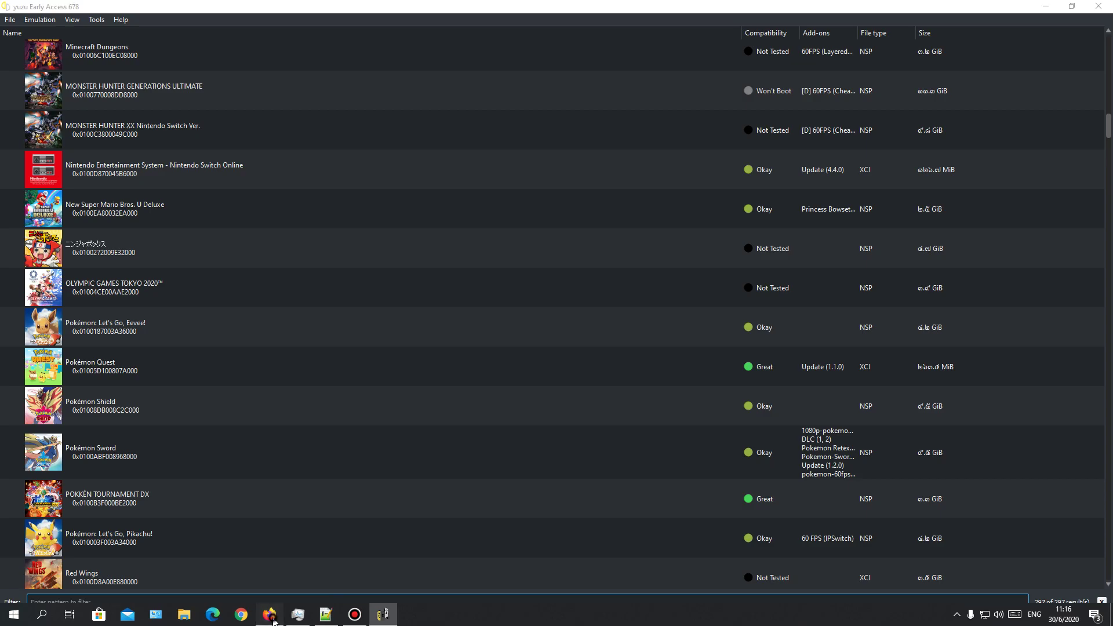
pyautogui.click(270, 614)
pyautogui.click(63, 9)
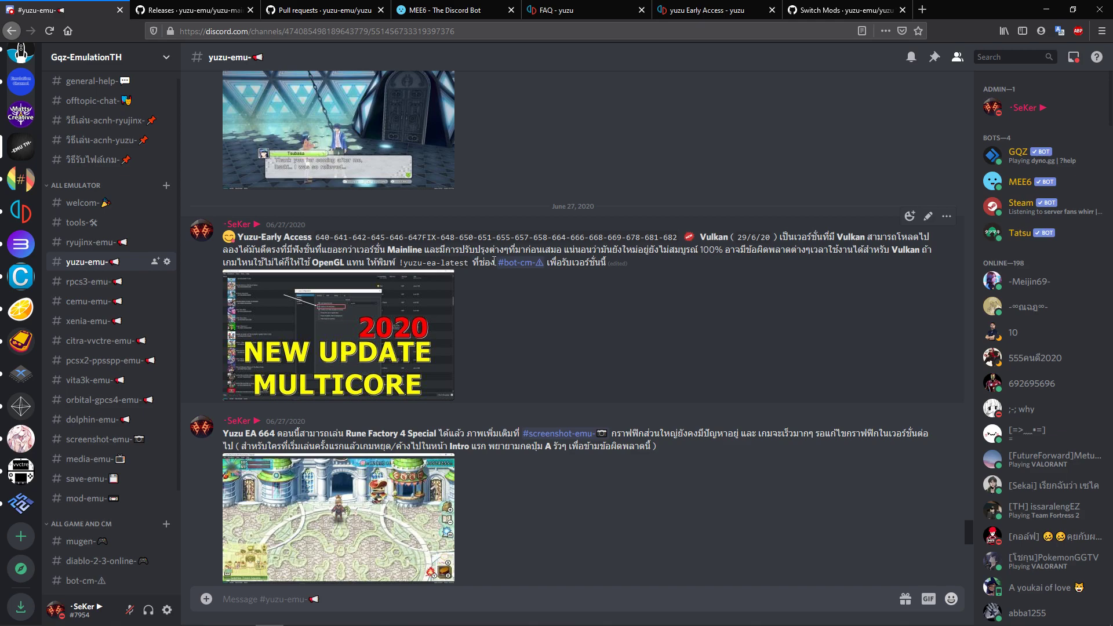
pyautogui.click(113, 249)
pyautogui.scroll(-3, 115, 256)
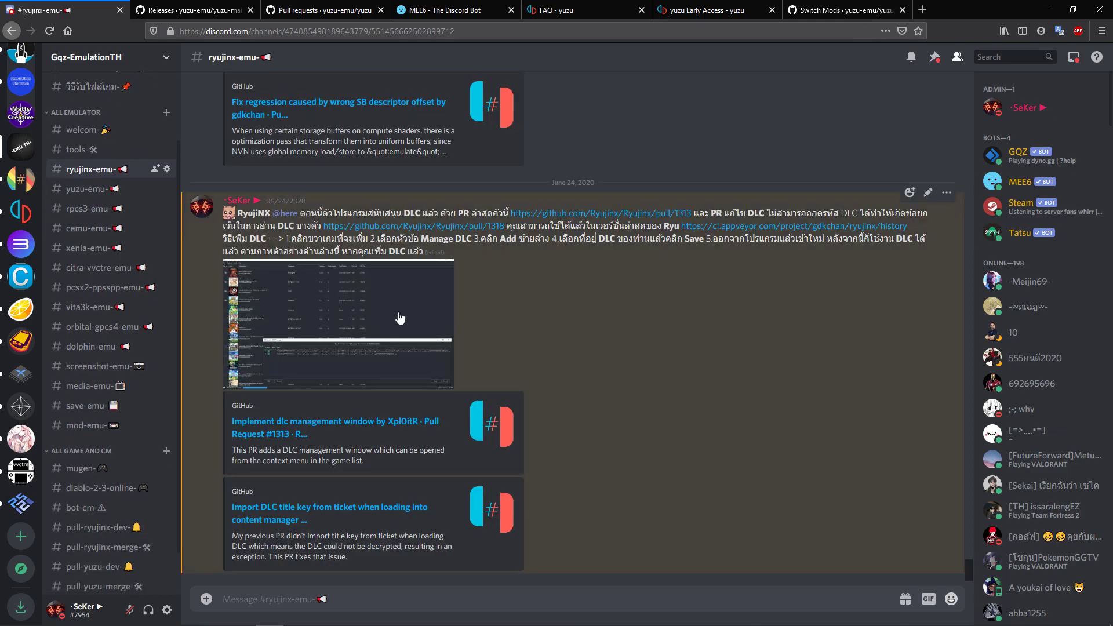
pyautogui.scroll(5, 402, 318)
pyautogui.scroll(-5, 402, 318)
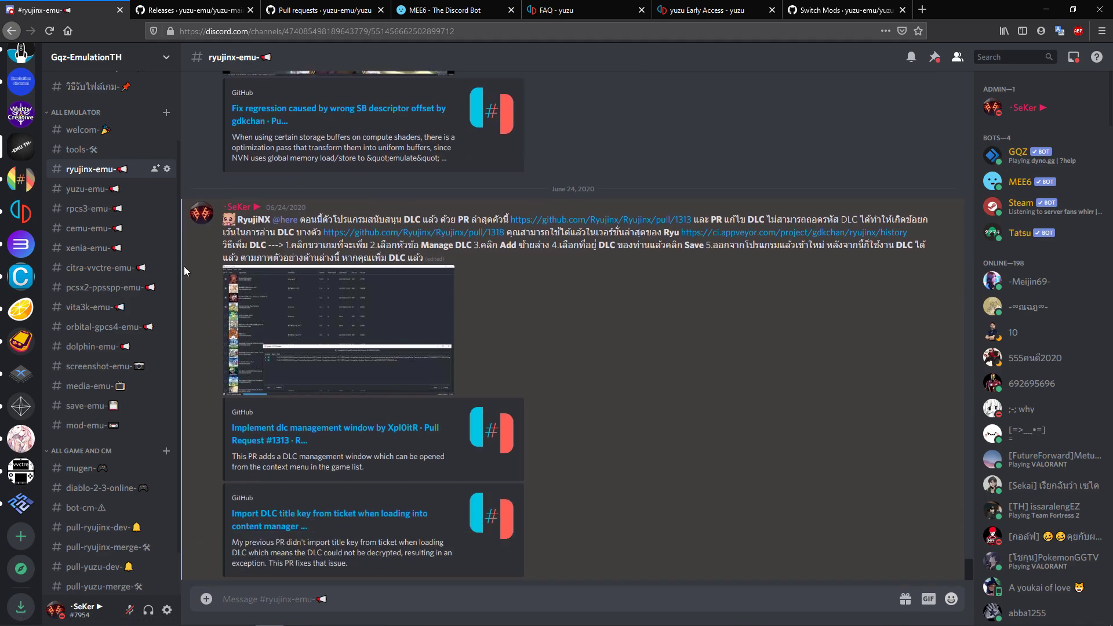
# Step: Open the yuzu-emu channel and read the posts on 32-bit game support and Yuzu Early Access versions
pyautogui.click(87, 189)
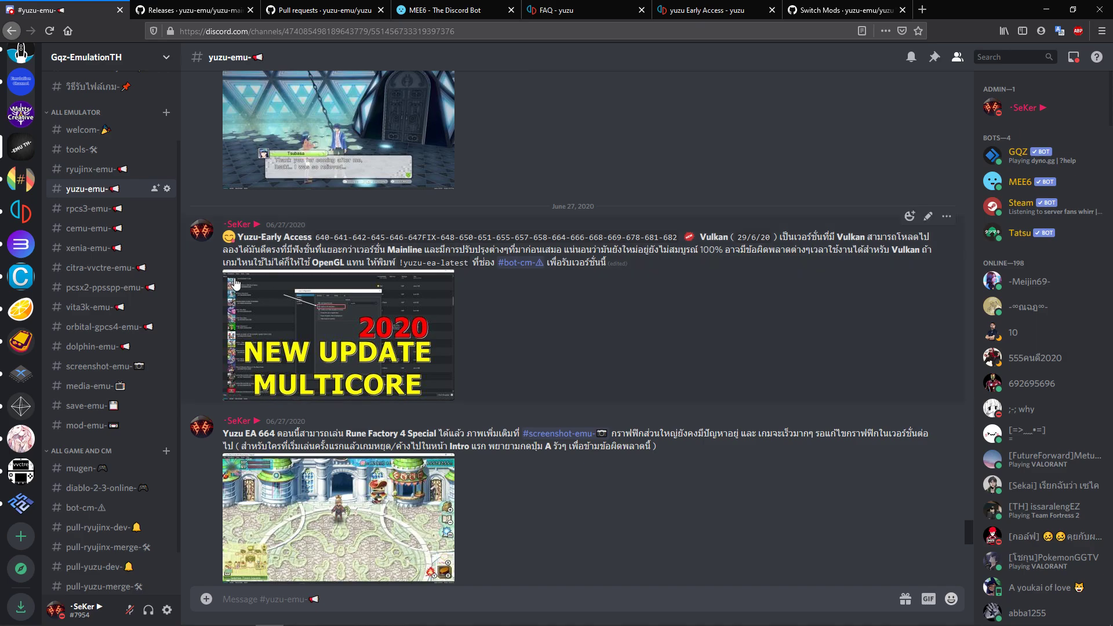
pyautogui.scroll(3, 456, 268)
pyautogui.scroll(7, 457, 276)
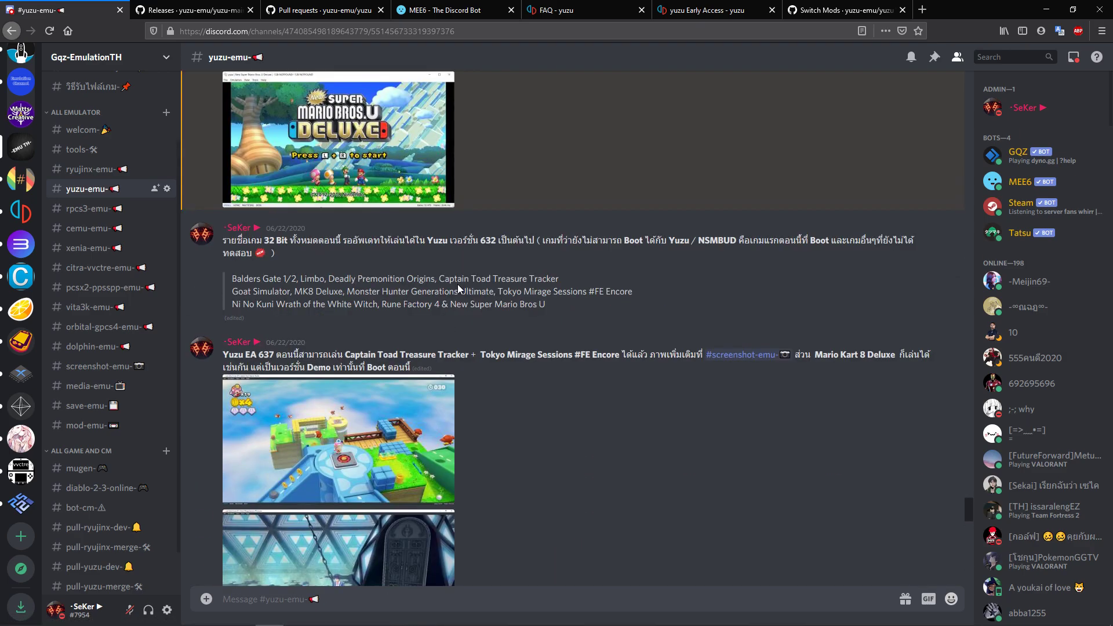
pyautogui.scroll(-13, 461, 296)
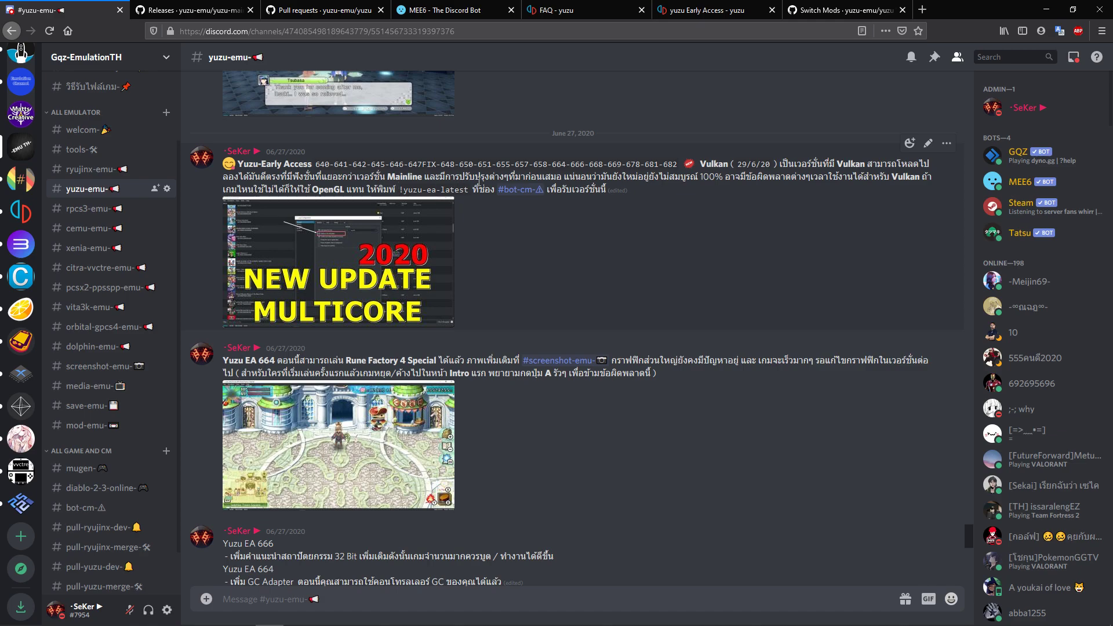
pyautogui.scroll(-1, 523, 152)
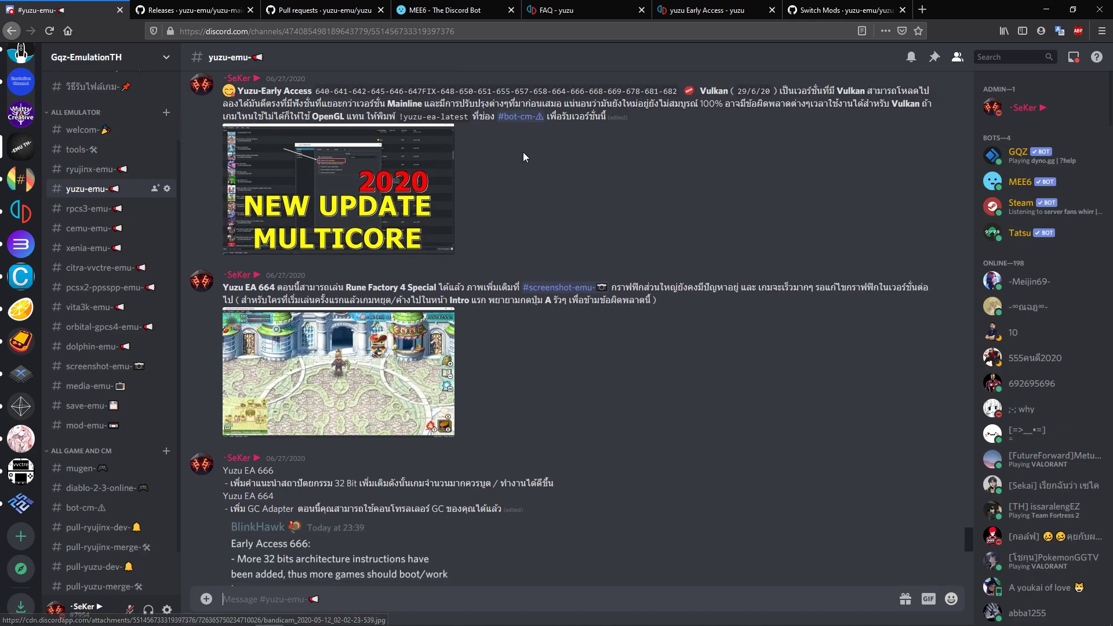
# Step: View the linked bot-cm channel, return to yuzu-emu, and read on to the latest Yuzu Mainline announcements
pyautogui.click(521, 116)
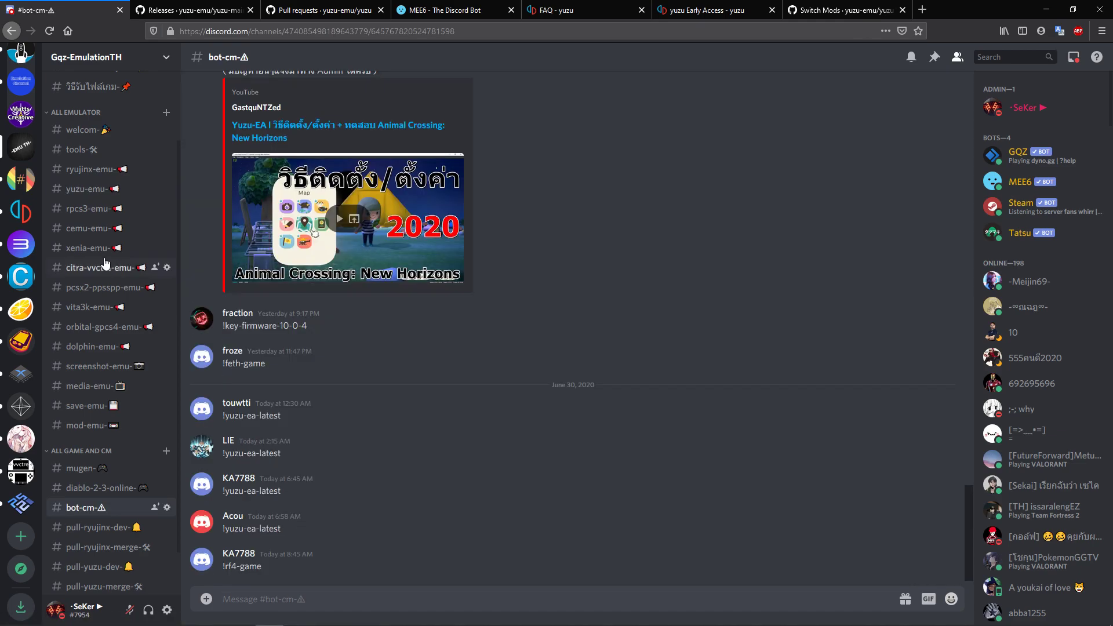
pyautogui.scroll(1, 105, 261)
pyautogui.scroll(1, 104, 261)
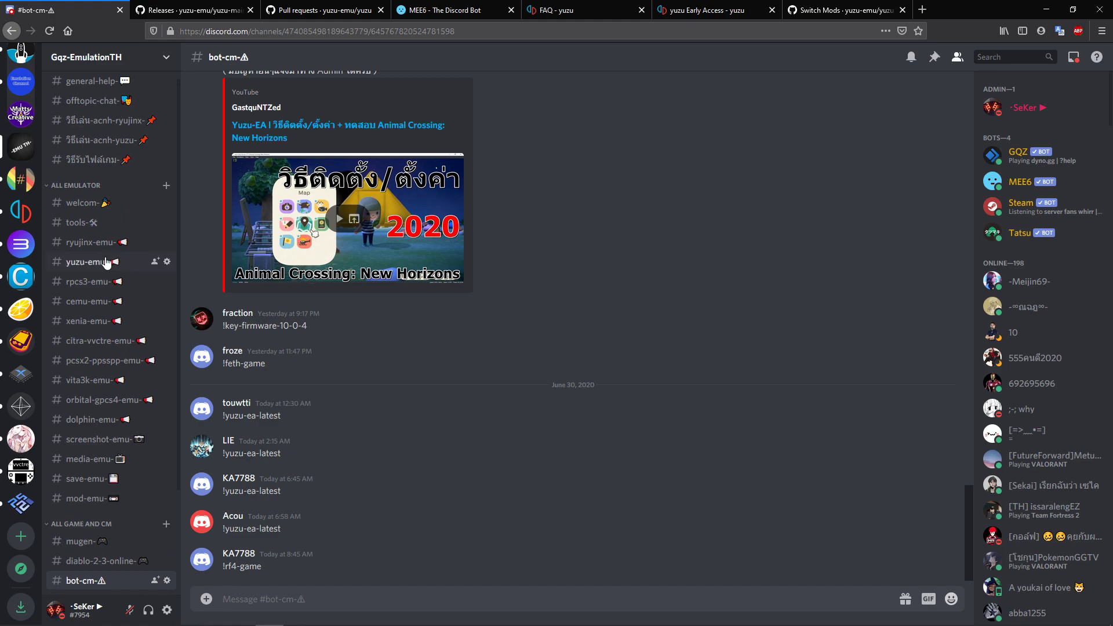
pyautogui.click(106, 263)
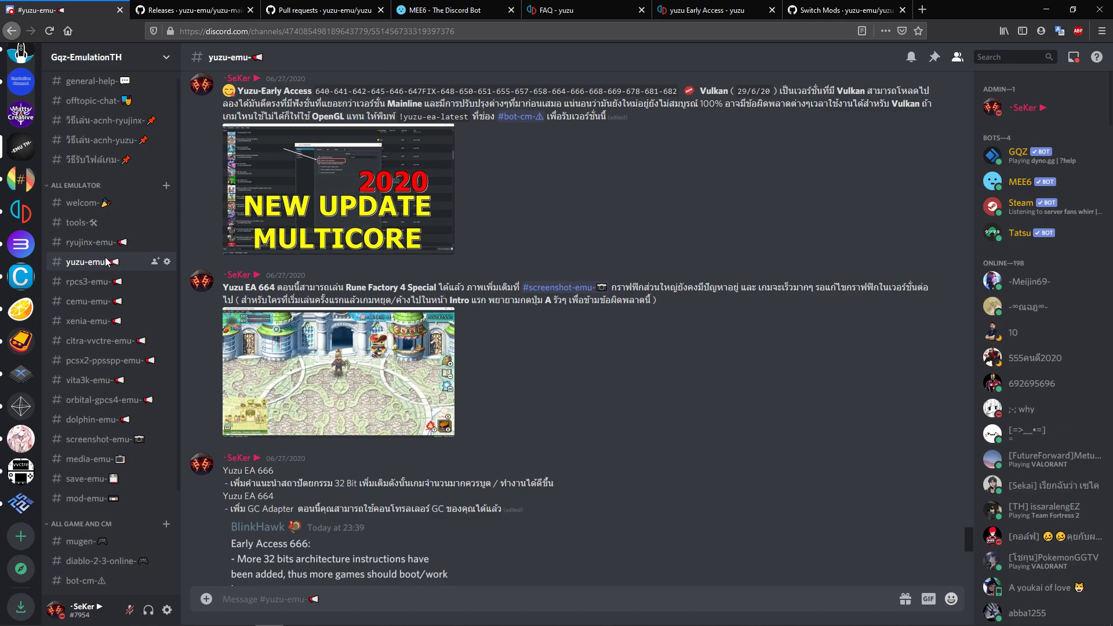
pyautogui.scroll(-15, 603, 307)
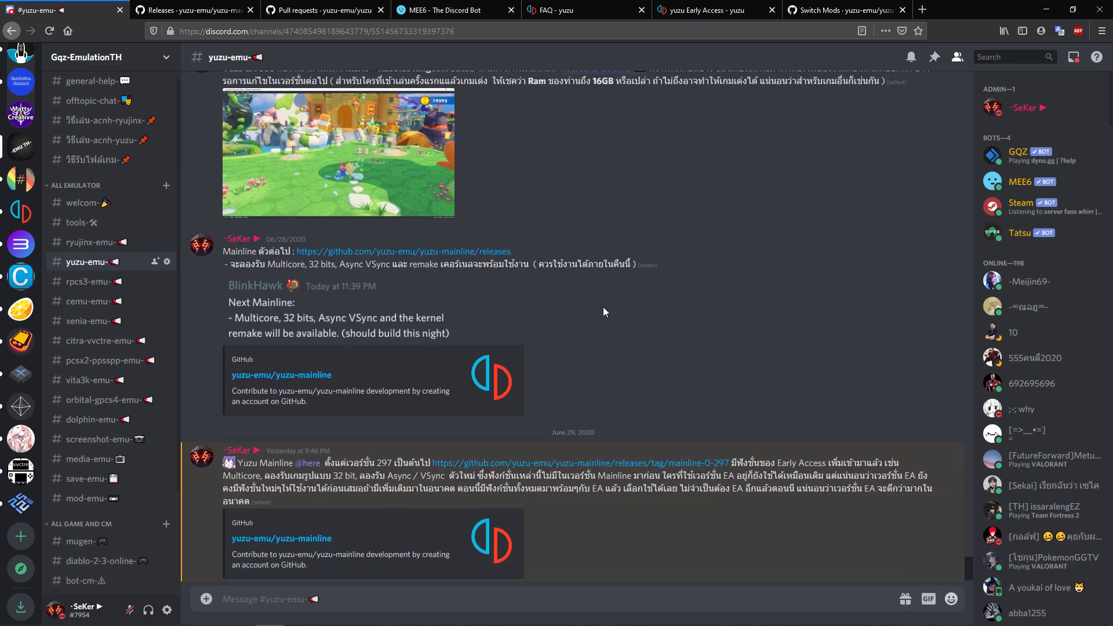